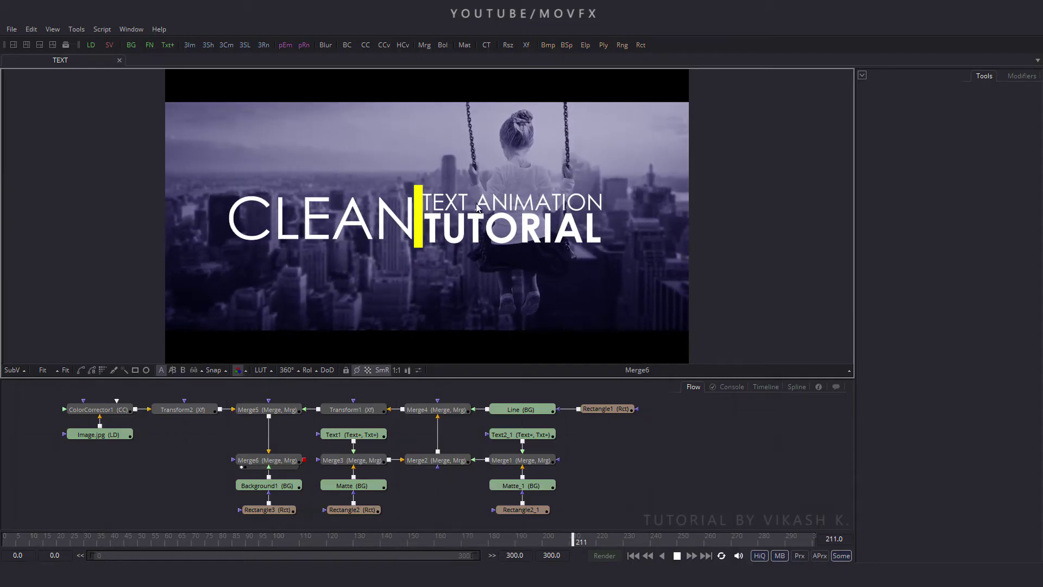
# Step: Create a new composition and close the existing TEXT composition
pyautogui.click(12, 30)
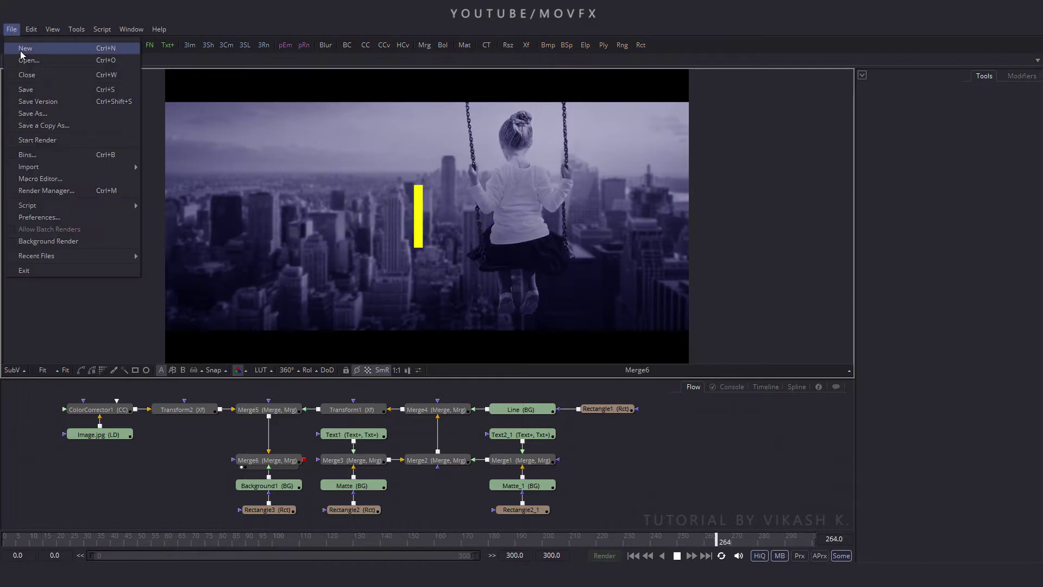
pyautogui.click(21, 49)
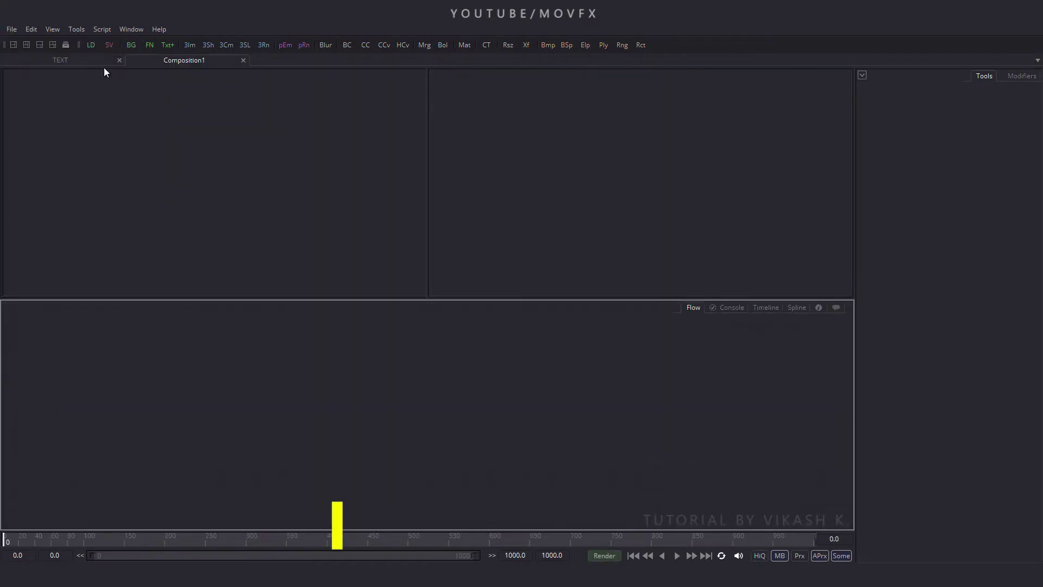
pyautogui.click(119, 61)
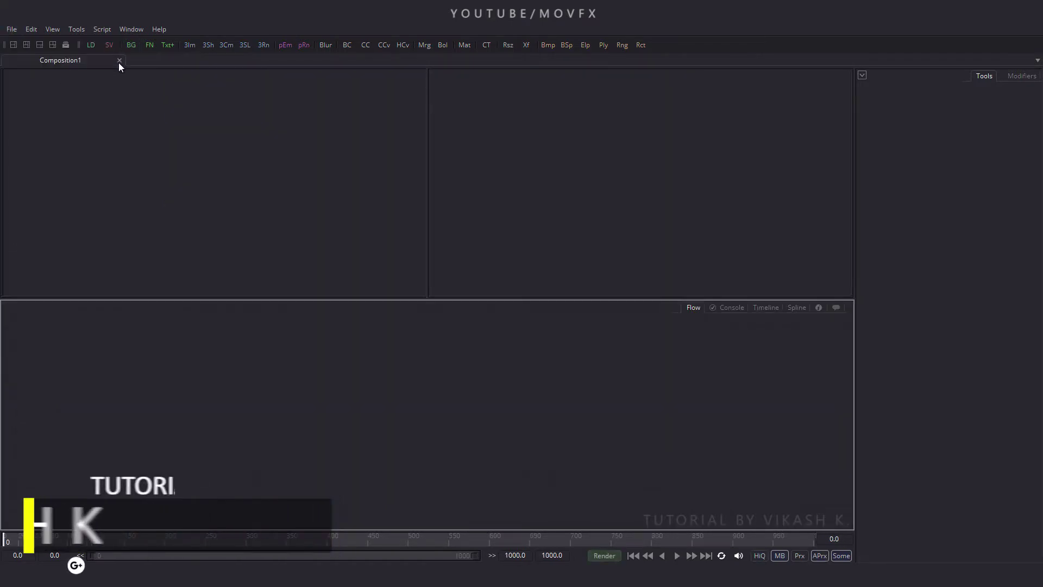
# Step: Save the composition's frame format preferences with HDTV 1080, 1920 x 1080 pixels at 30 frames/sec
pyautogui.click(12, 30)
pyautogui.click(49, 219)
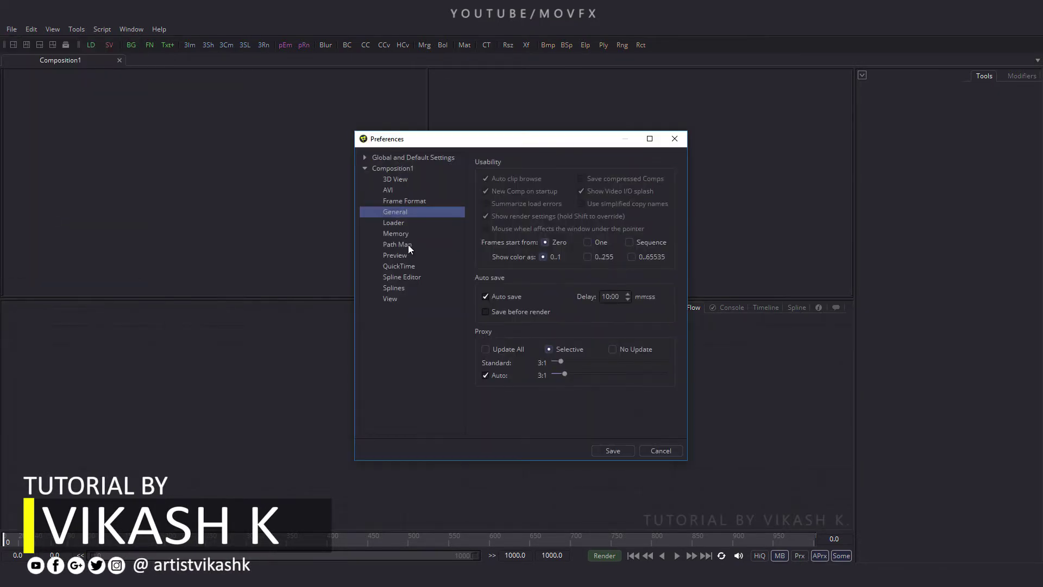
pyautogui.click(400, 201)
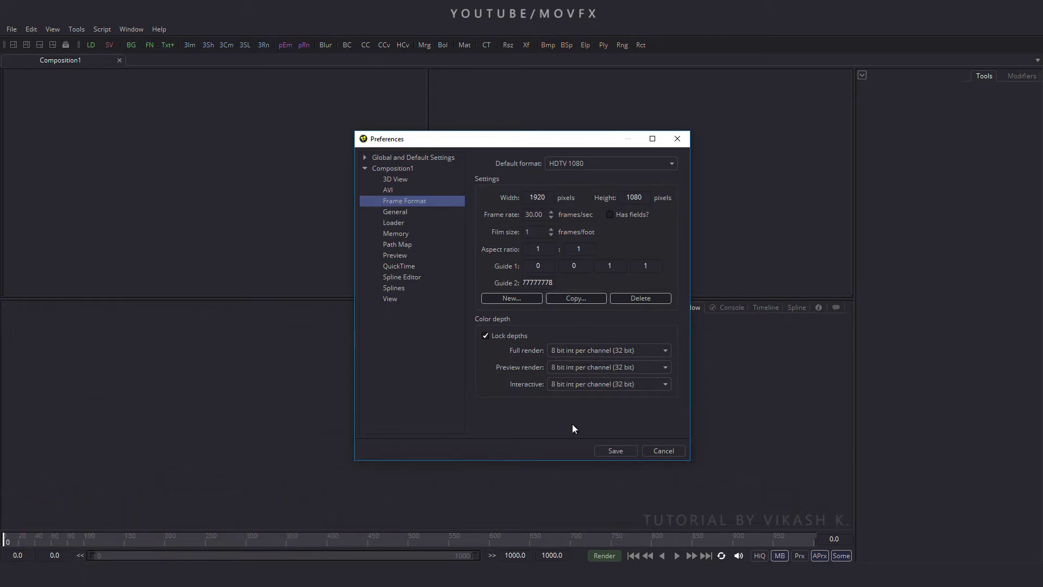
pyautogui.click(613, 452)
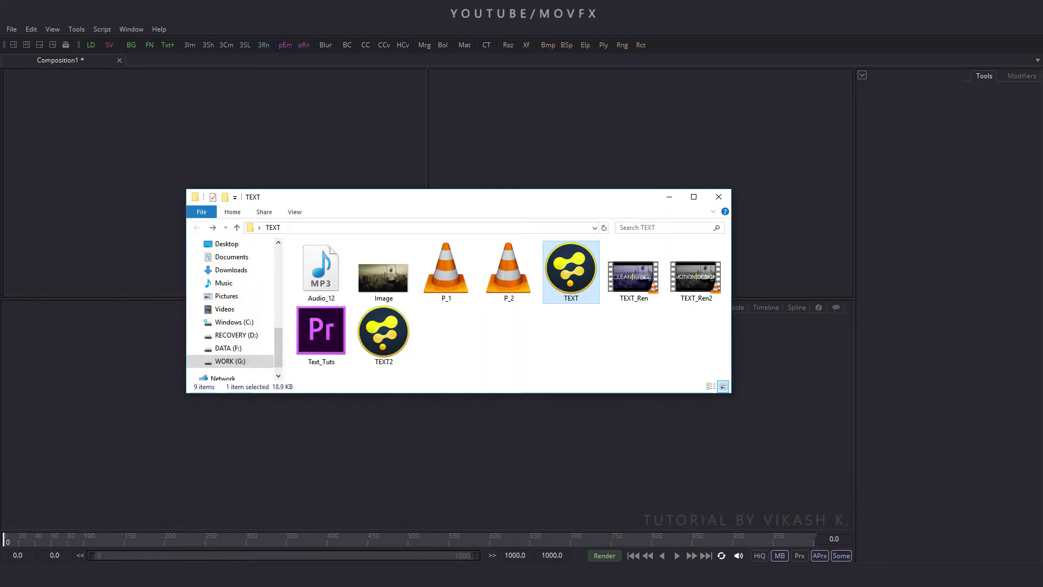
# Step: Import the picture Image from the TEXT folder into the flow as a loader node
pyautogui.click(382, 288)
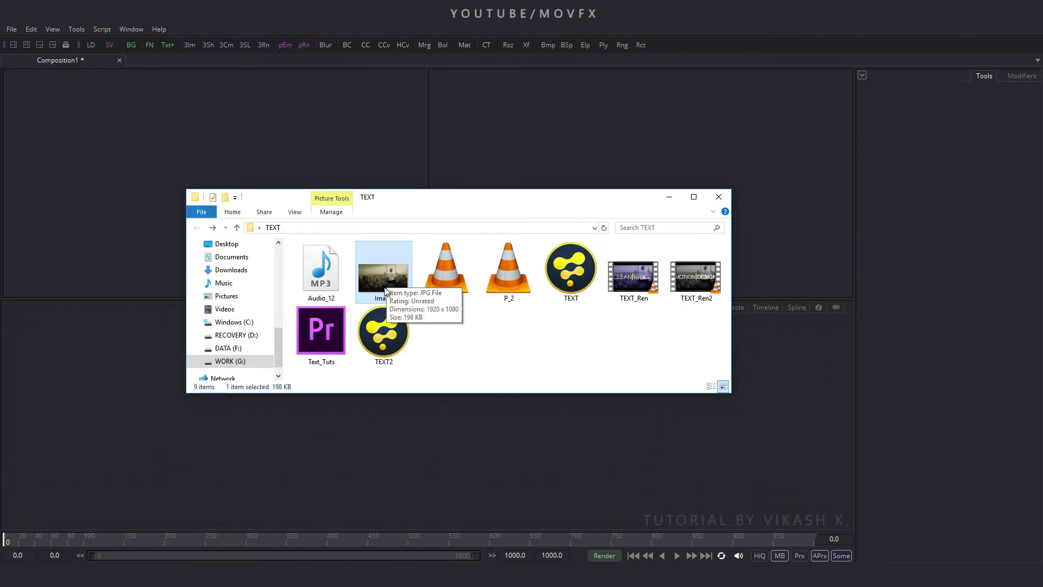
pyautogui.moveTo(382, 280); pyautogui.dragTo(85, 393)
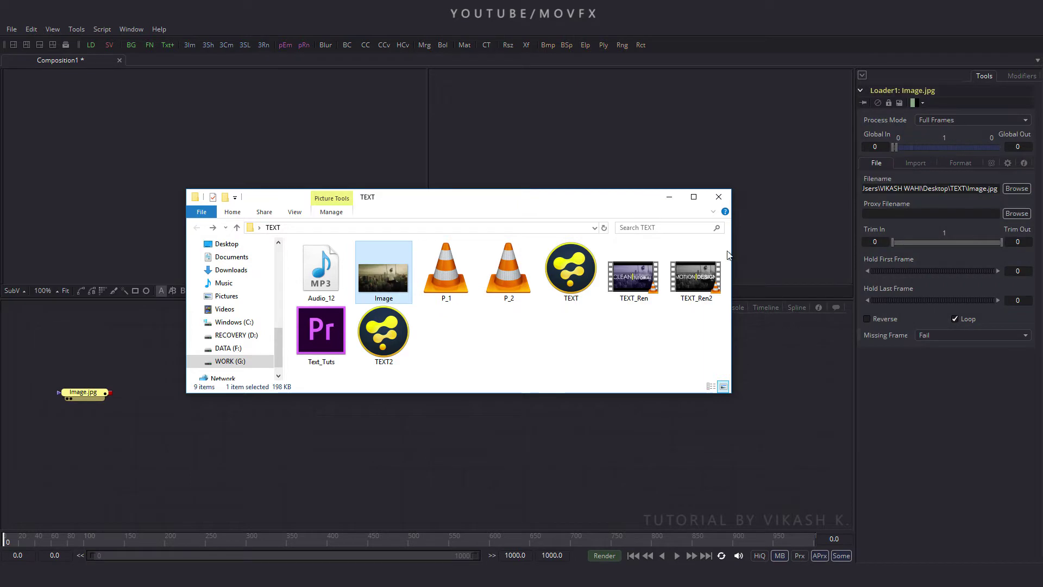
pyautogui.click(202, 409)
# Step: Set the flow to arrange its tools to the grid
pyautogui.rightClick(245, 391)
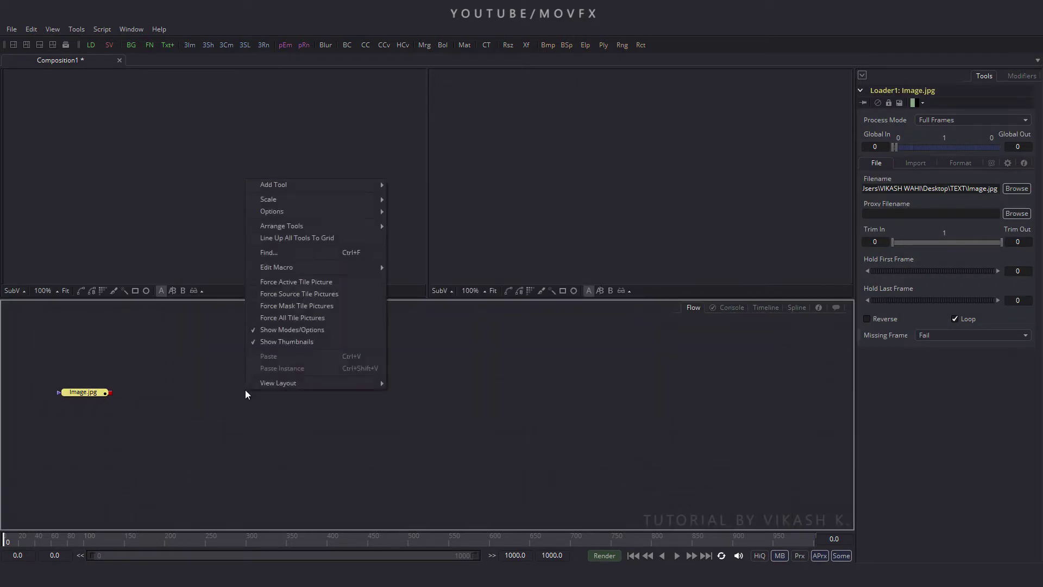
pyautogui.moveTo(354, 227)
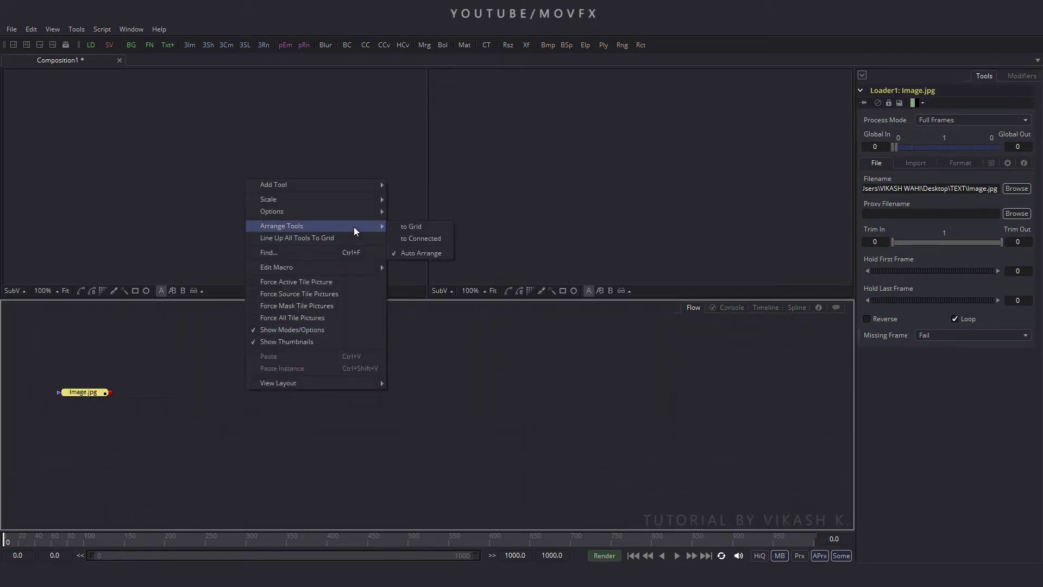
pyautogui.click(419, 227)
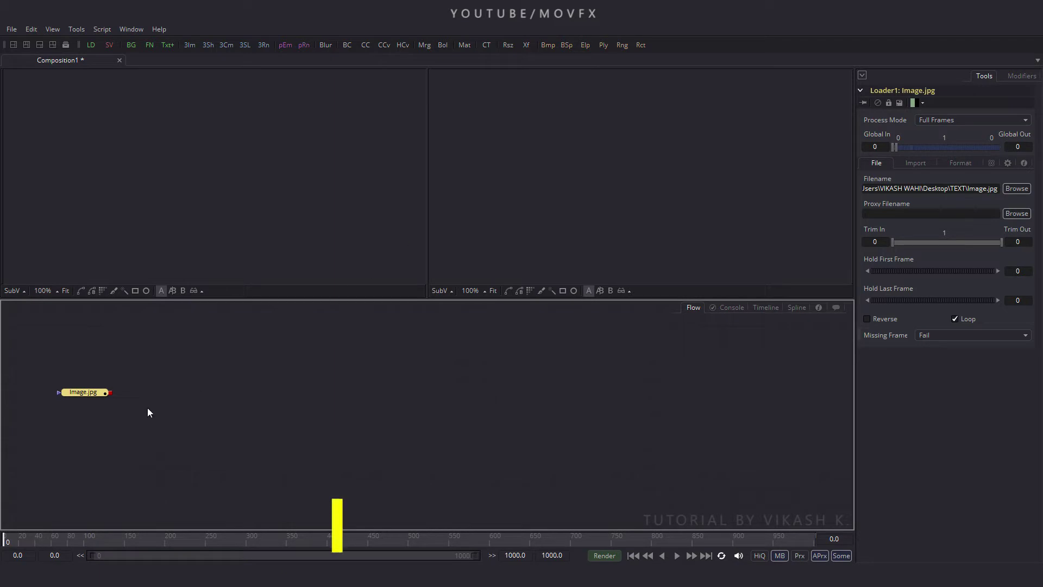
# Step: Display the image loader in a single enlarged viewer fitted to the frame, and reposition its node in the flow
pyautogui.scroll(3, 148, 407)
pyautogui.moveTo(52, 375); pyautogui.dragTo(175, 175)
pyautogui.click(13, 45)
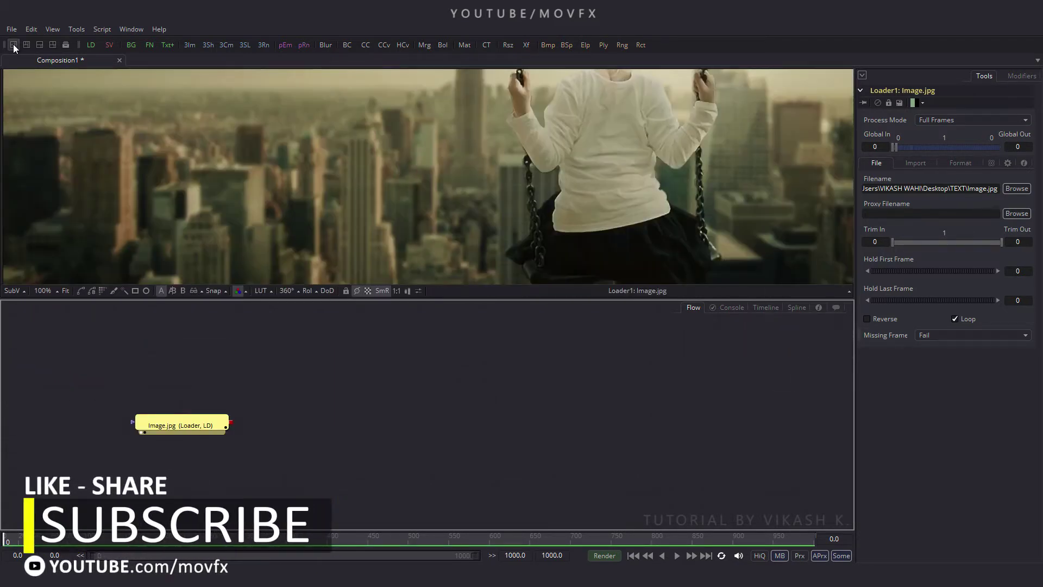
pyautogui.click(65, 291)
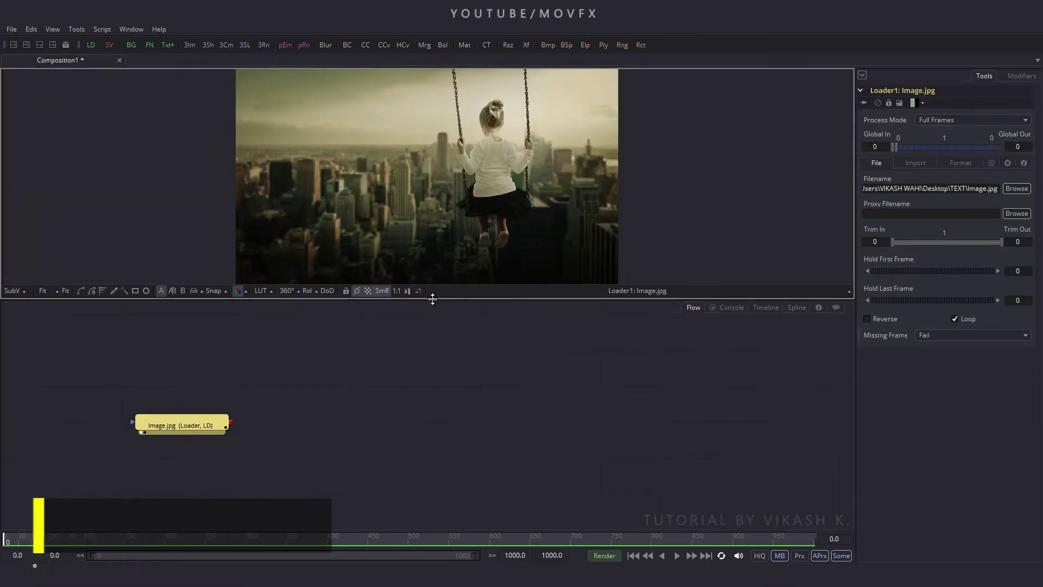
pyautogui.moveTo(431, 298); pyautogui.dragTo(434, 370)
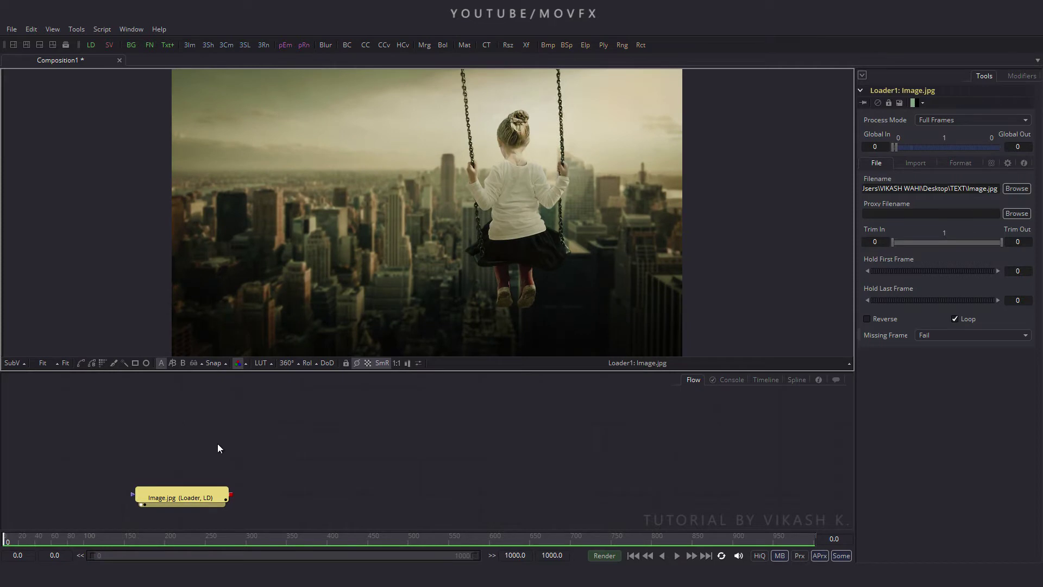
pyautogui.moveTo(167, 500); pyautogui.dragTo(136, 465)
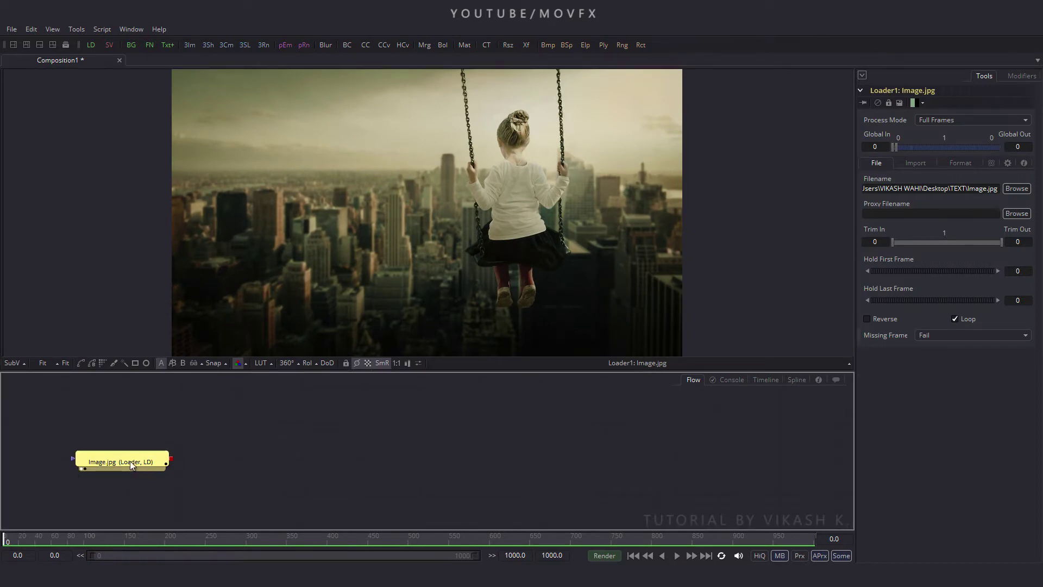
# Step: Add a Color Corrector after the image loader and display its output in the viewer
pyautogui.click(70, 25)
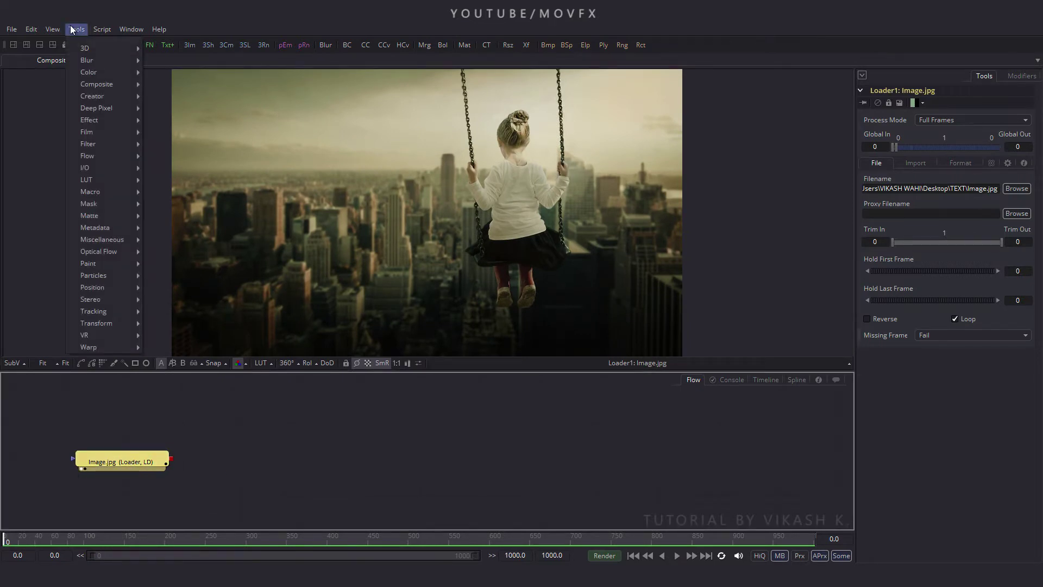
pyautogui.moveTo(106, 72)
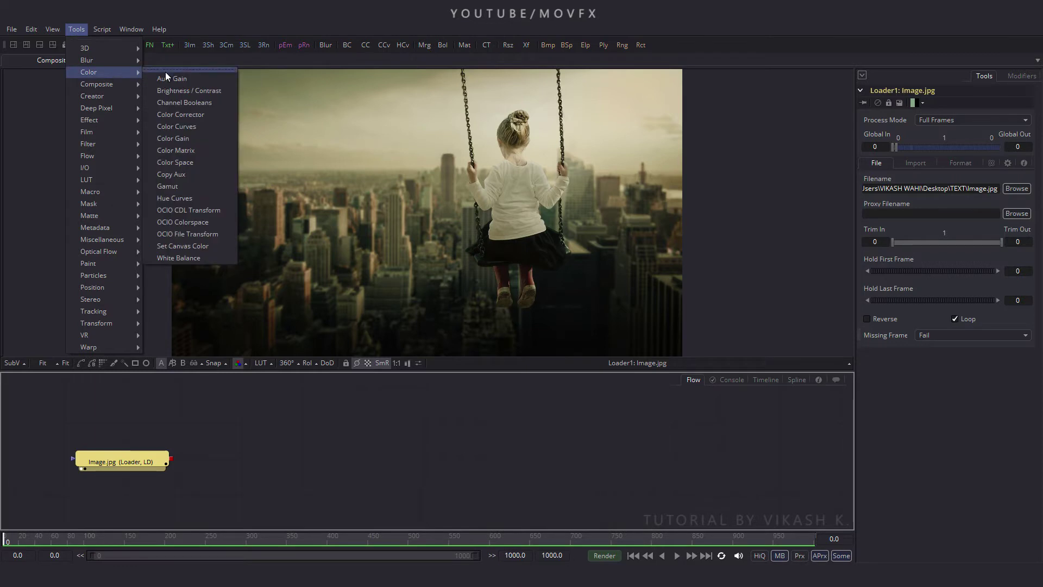
pyautogui.click(198, 120)
pyautogui.moveTo(223, 458); pyautogui.dragTo(227, 249)
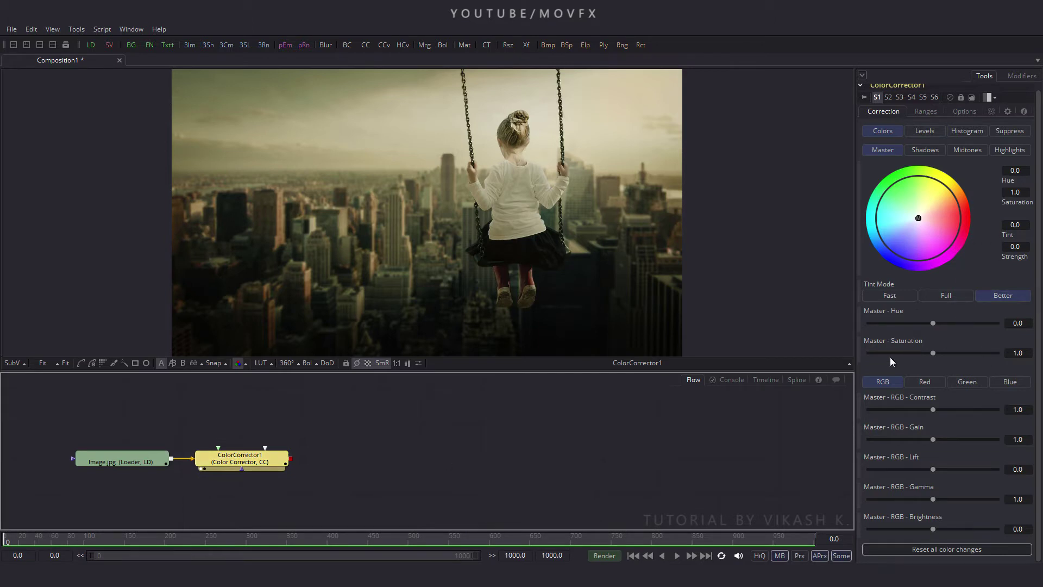
# Step: Desaturate the image by setting master saturation to 0.0, and darken it with an RGB gain of 0.8
pyautogui.moveTo(935, 355); pyautogui.dragTo(859, 357)
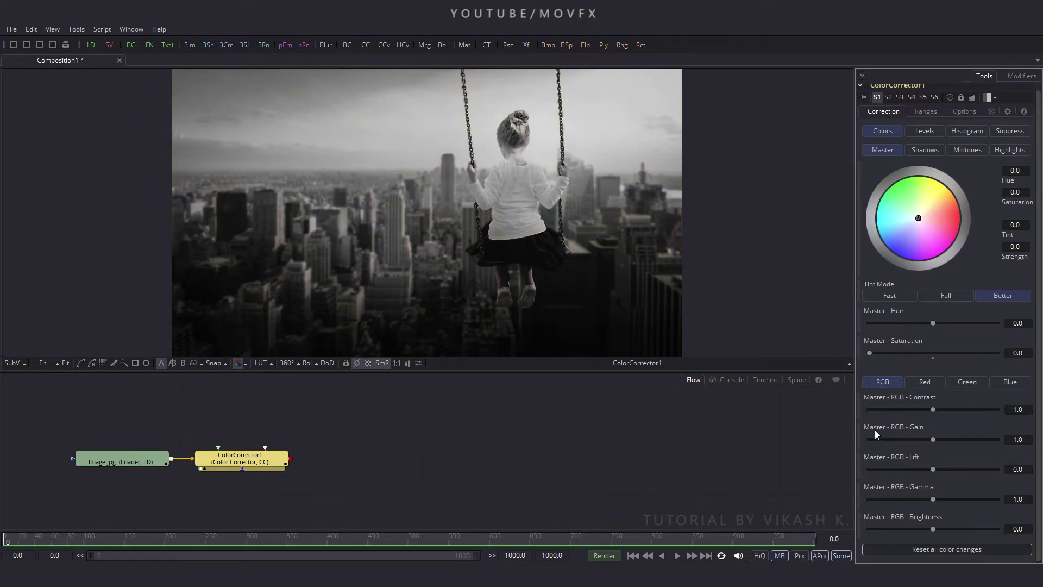
pyautogui.doubleClick(1028, 437)
pyautogui.write('.8')
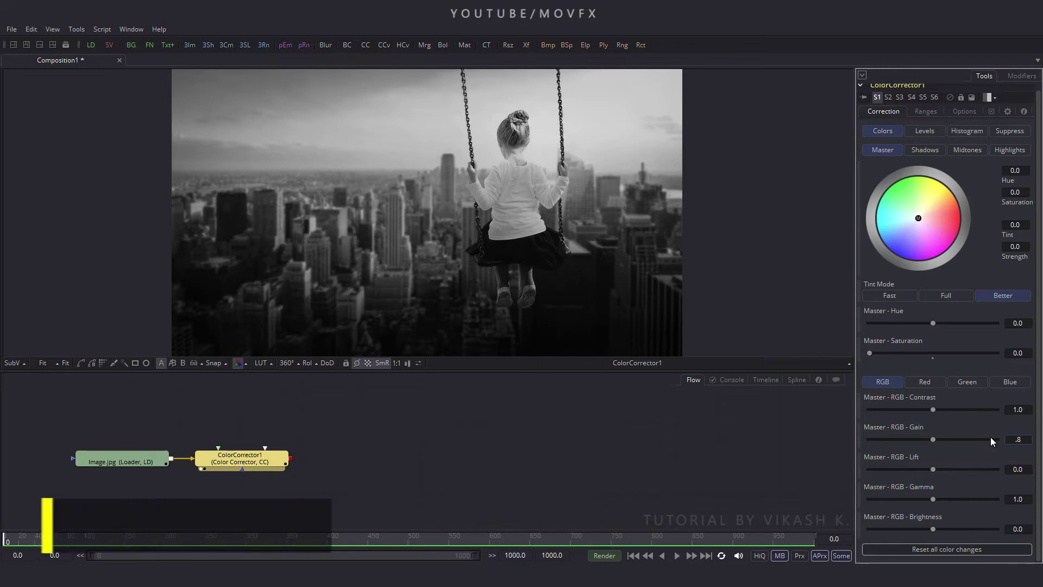
pyautogui.press('Tab')
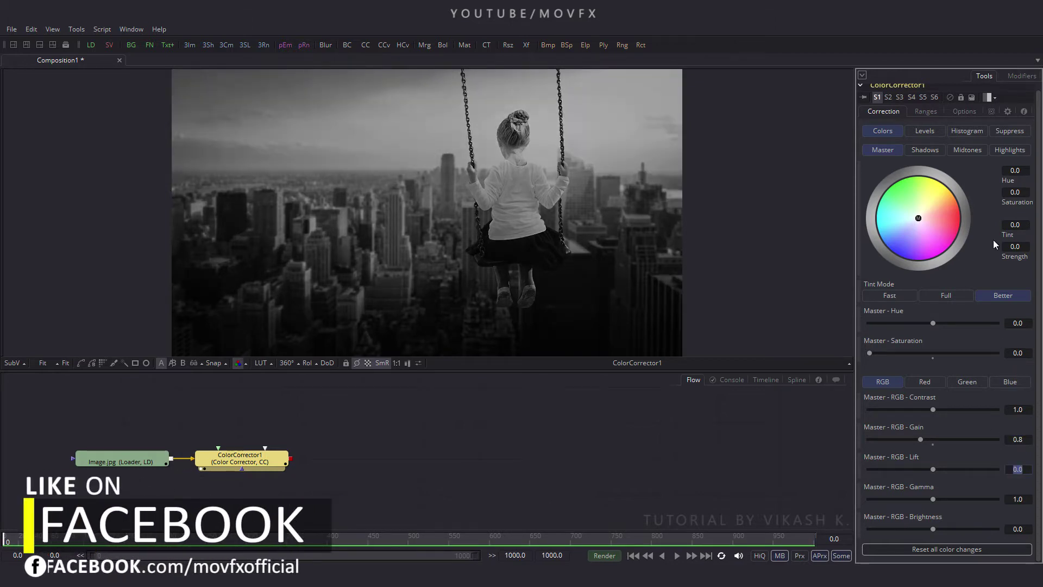
# Step: Tint the image blue by setting the midtone value of the blue channel's master levels to 1.5
pyautogui.click(925, 133)
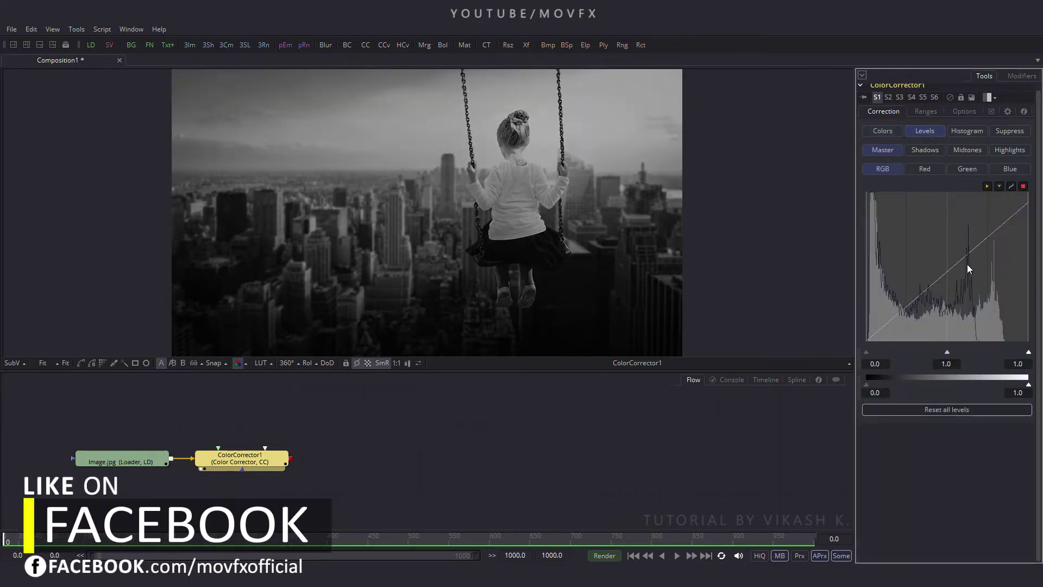
pyautogui.click(1015, 171)
pyautogui.click(935, 365)
pyautogui.write('1.5')
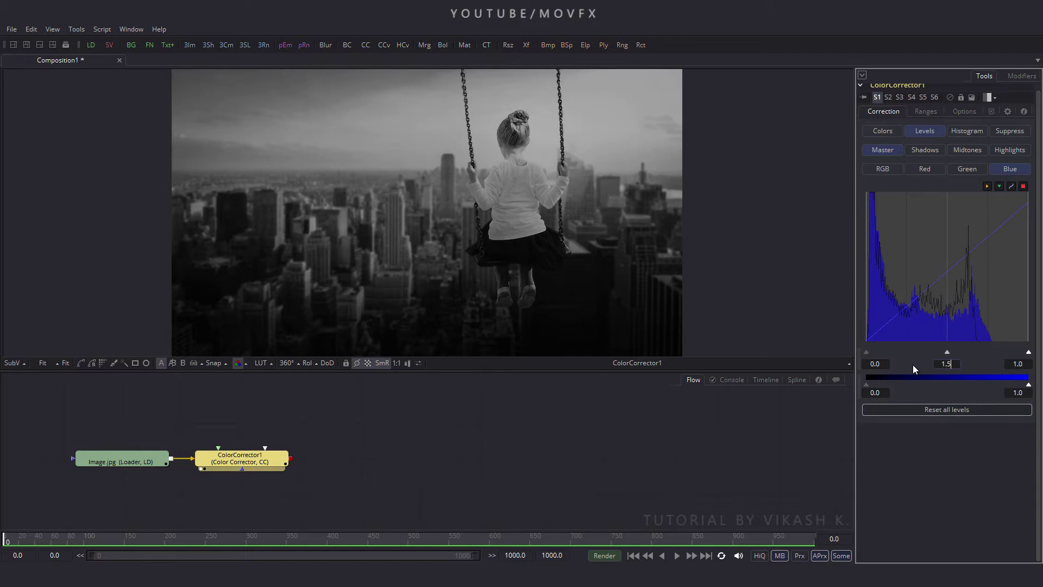
pyautogui.press('Tab')
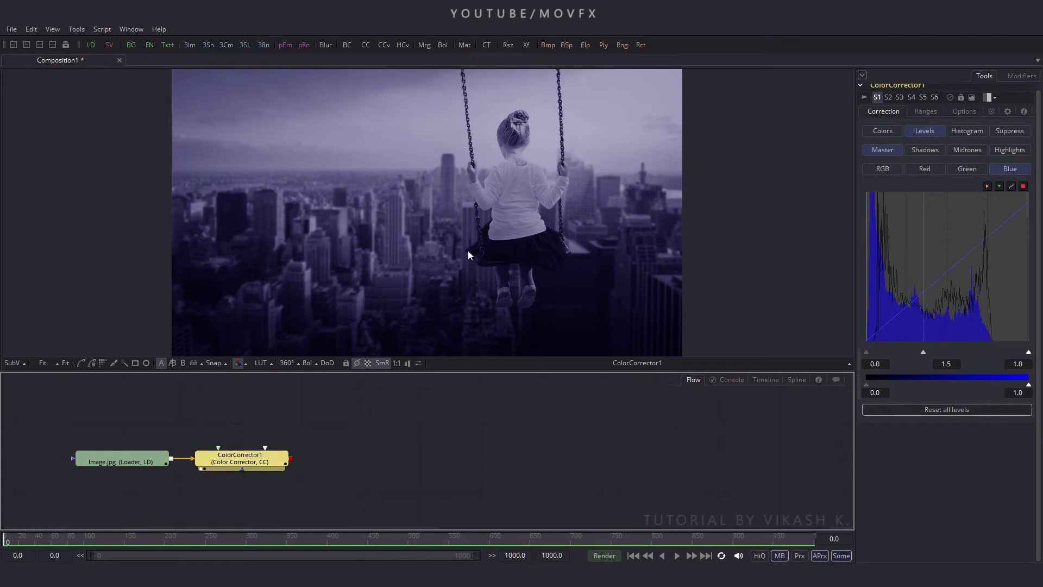
# Step: Add a Transform node after the color corrector and display its output in the viewer
pyautogui.click(526, 45)
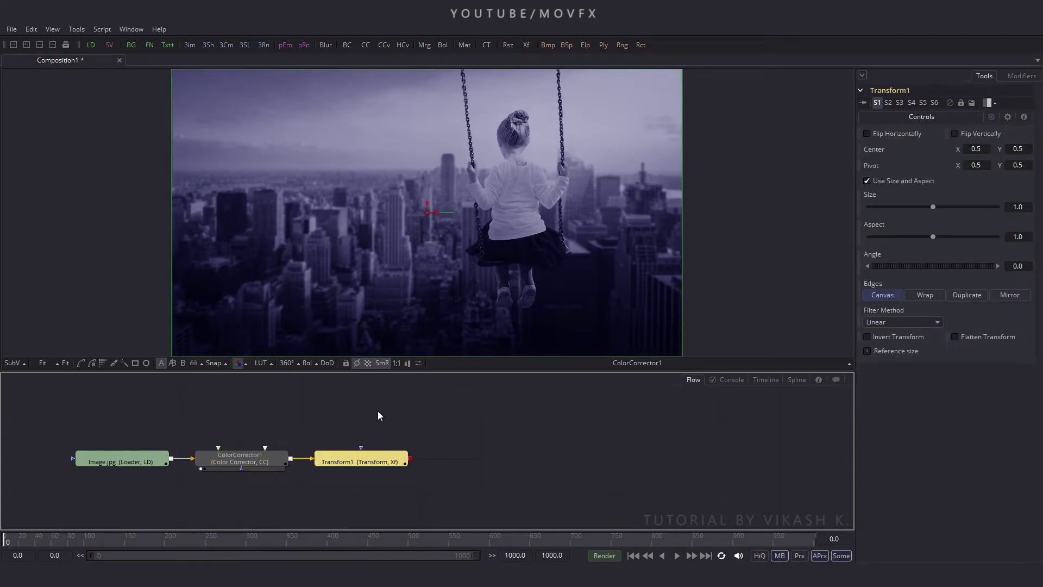
pyautogui.press('1')
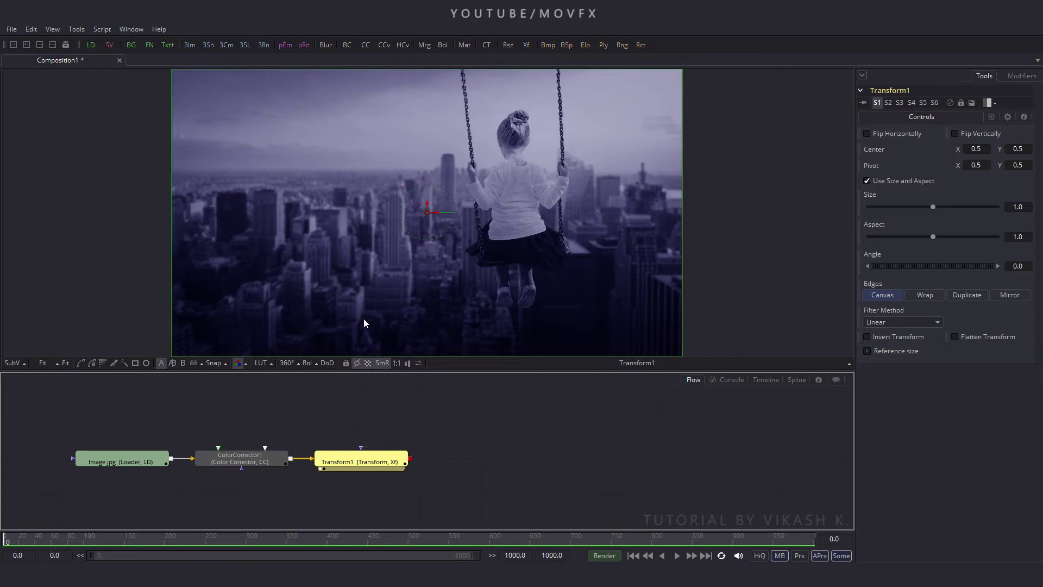
# Step: Set the composition's end frame to 300
pyautogui.click(552, 555)
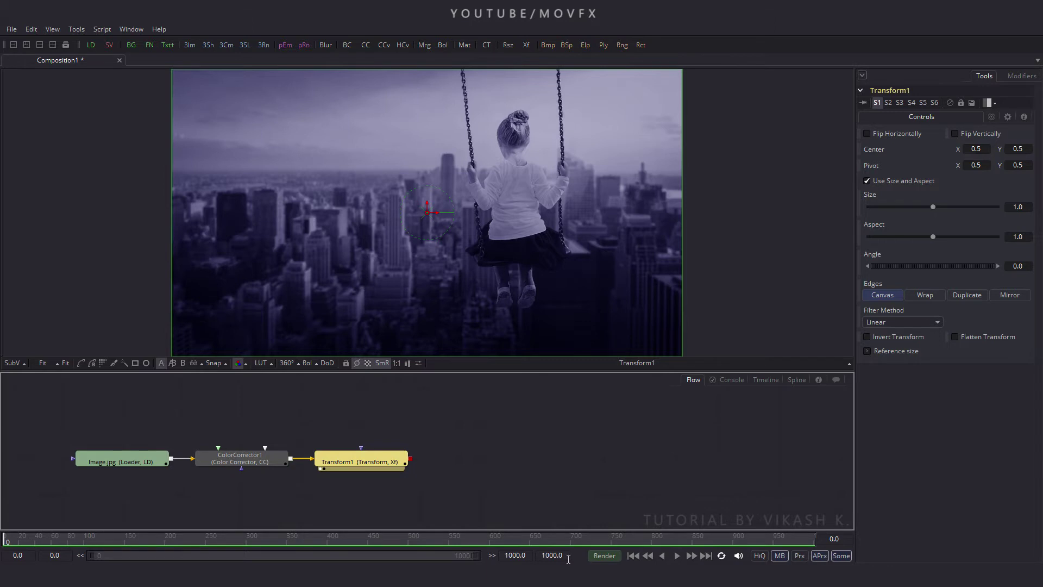
pyautogui.write('300')
pyautogui.press('Return')
# Step: Animate the Transform's size with a keyframe of 1.3 at frame 10
pyautogui.click(357, 466)
pyautogui.moveTo(40, 541); pyautogui.dragTo(31, 541)
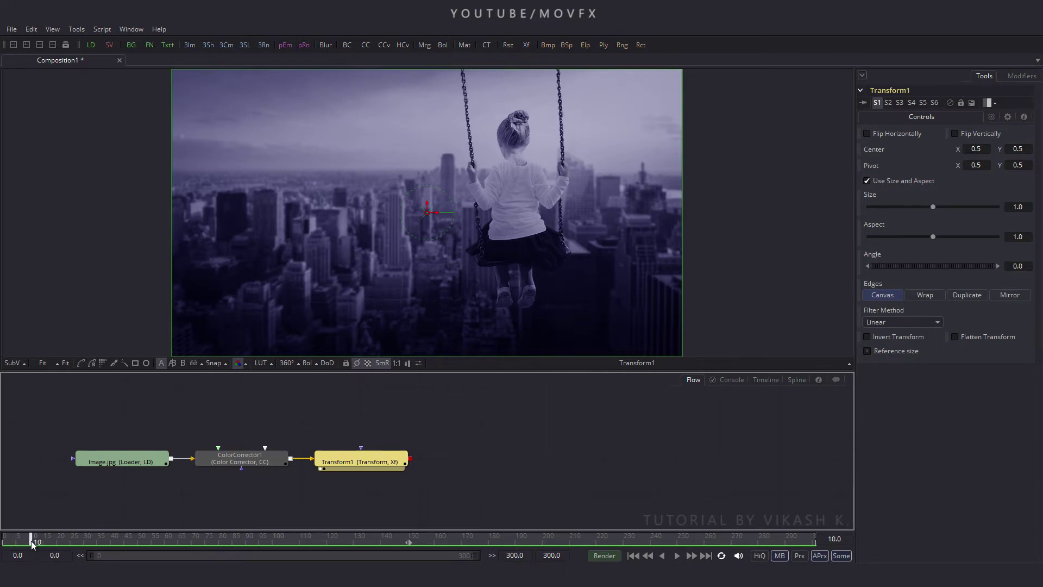
pyautogui.rightClick(873, 200)
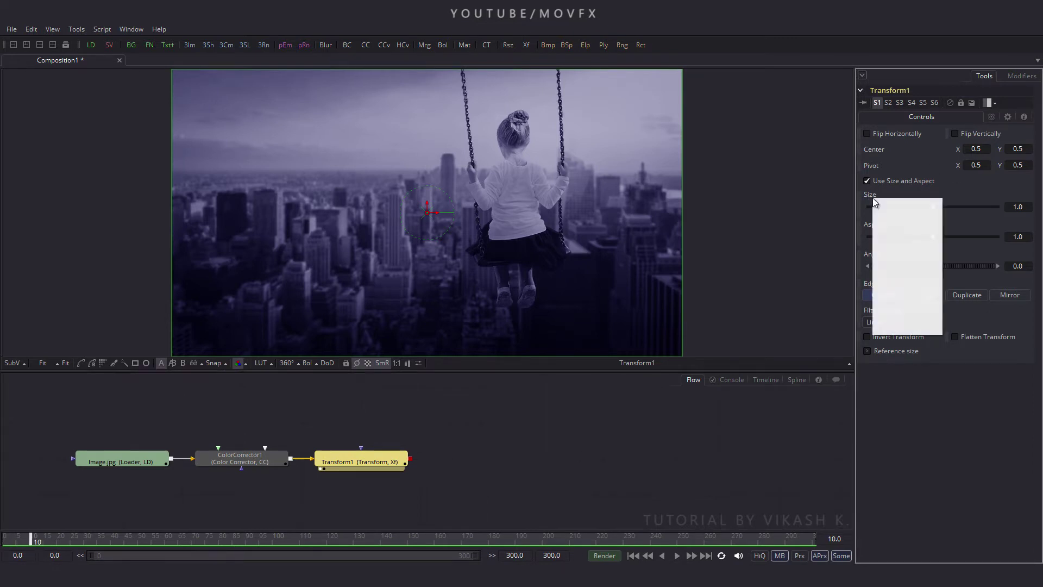
pyautogui.click(885, 205)
pyautogui.press('BackSpace')
pyautogui.write('1.3')
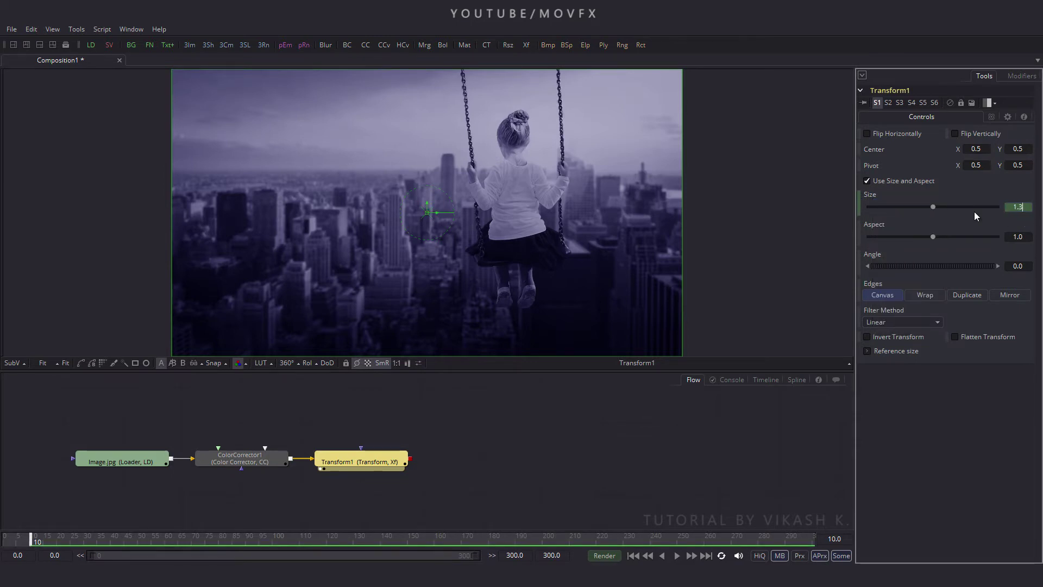
pyautogui.press('Tab')
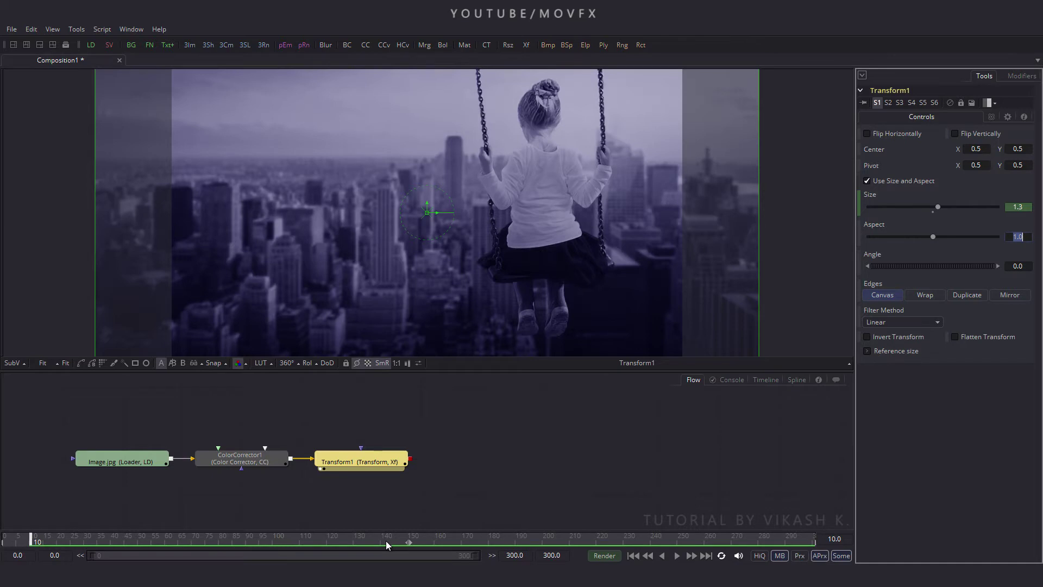
# Step: Keyframe the Transform's size at 1.0 on frame 300, preview the zoom-out, and return to the first frame
pyautogui.moveTo(387, 545); pyautogui.dragTo(805, 549)
pyautogui.click(933, 212)
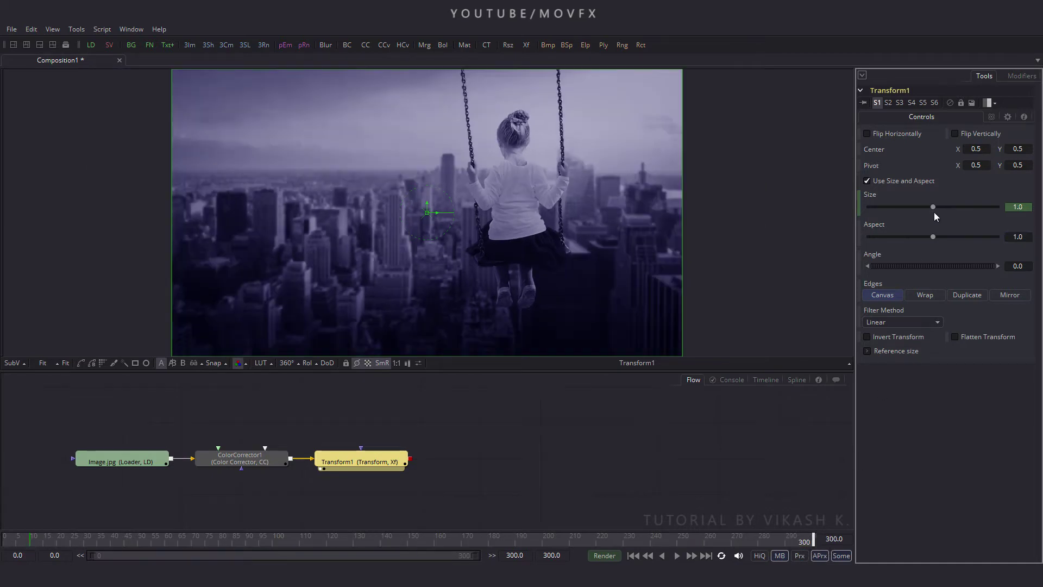
pyautogui.moveTo(411, 538); pyautogui.dragTo(581, 541)
pyautogui.click(633, 555)
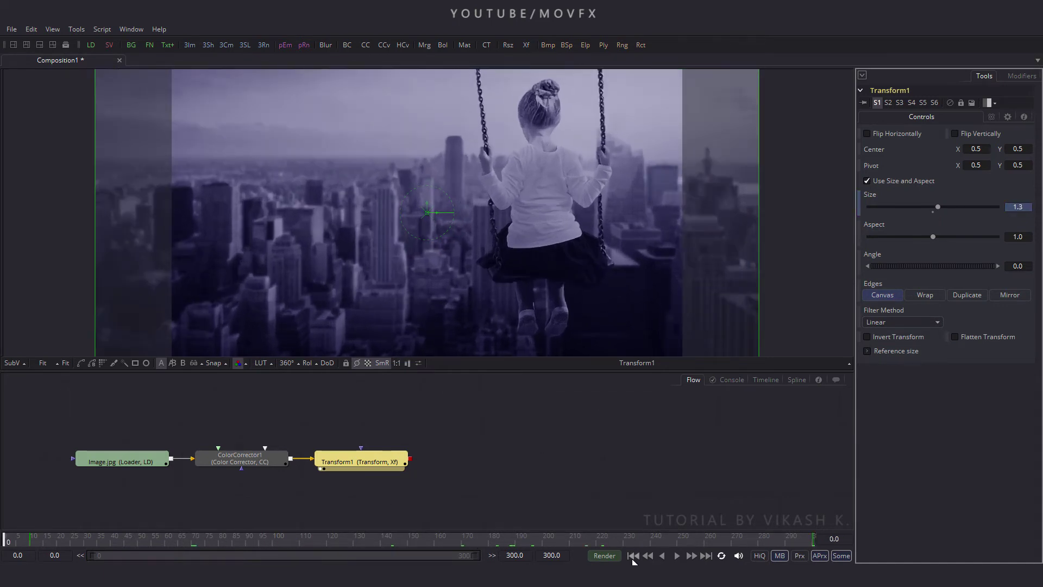
# Step: Stack the color corrector and Transform nodes vertically above the image loader in the flow
pyautogui.moveTo(241, 458); pyautogui.dragTo(112, 421)
pyautogui.moveTo(361, 461); pyautogui.dragTo(121, 400)
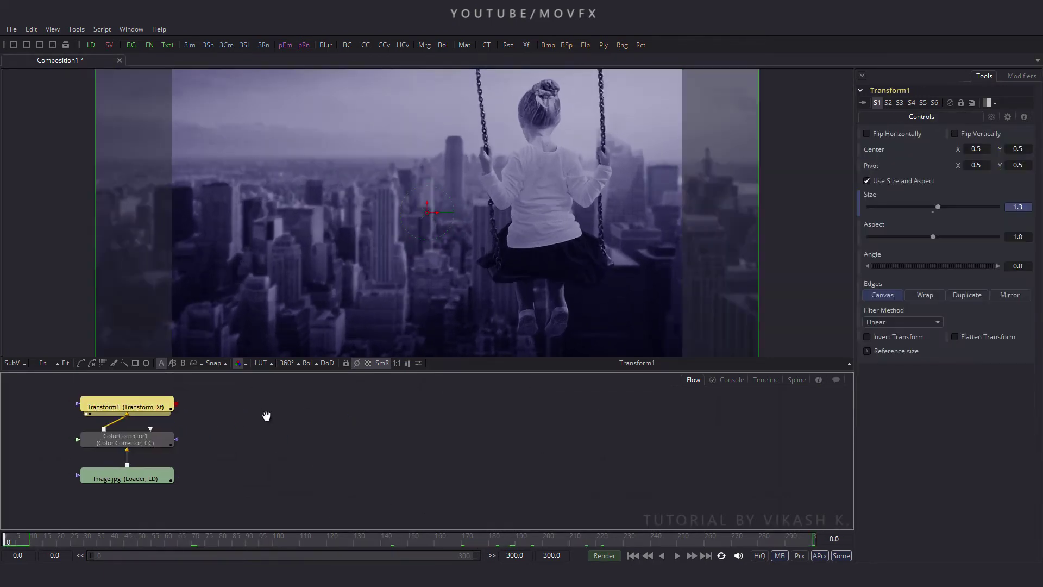
pyautogui.click(206, 438)
pyautogui.scroll(-2, 228, 439)
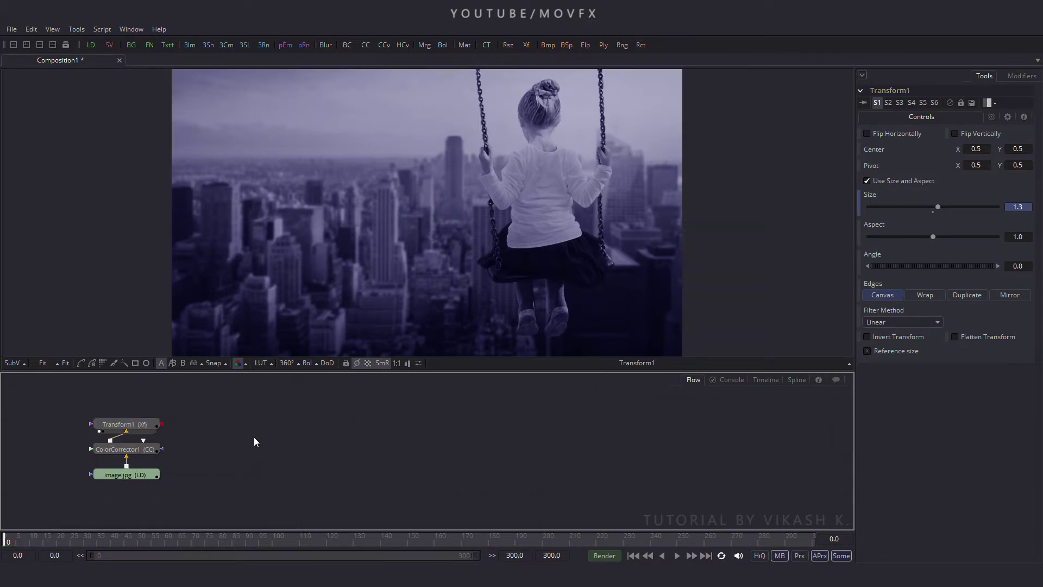
# Step: Add a Background node to the empty area of the flow and rename it Line
pyautogui.click(131, 44)
pyautogui.moveTo(255, 455); pyautogui.dragTo(330, 463)
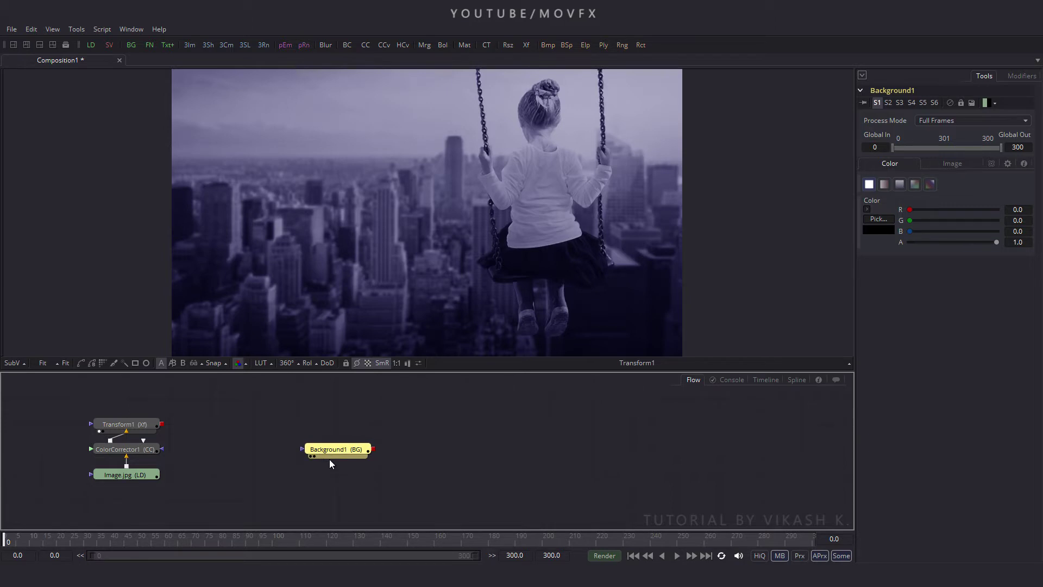
pyautogui.press('F2')
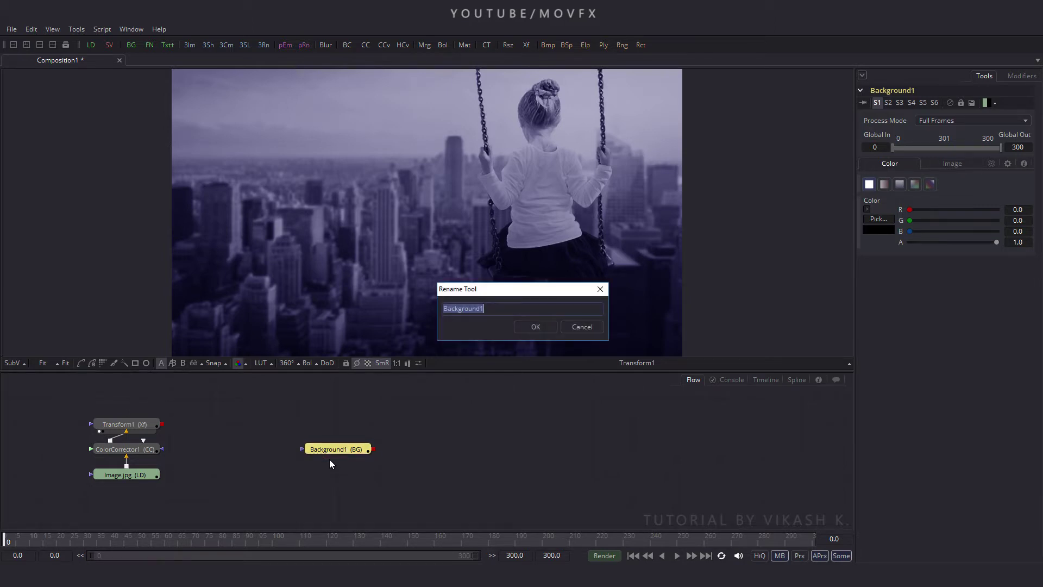
pyautogui.write('Line')
pyautogui.press('Return')
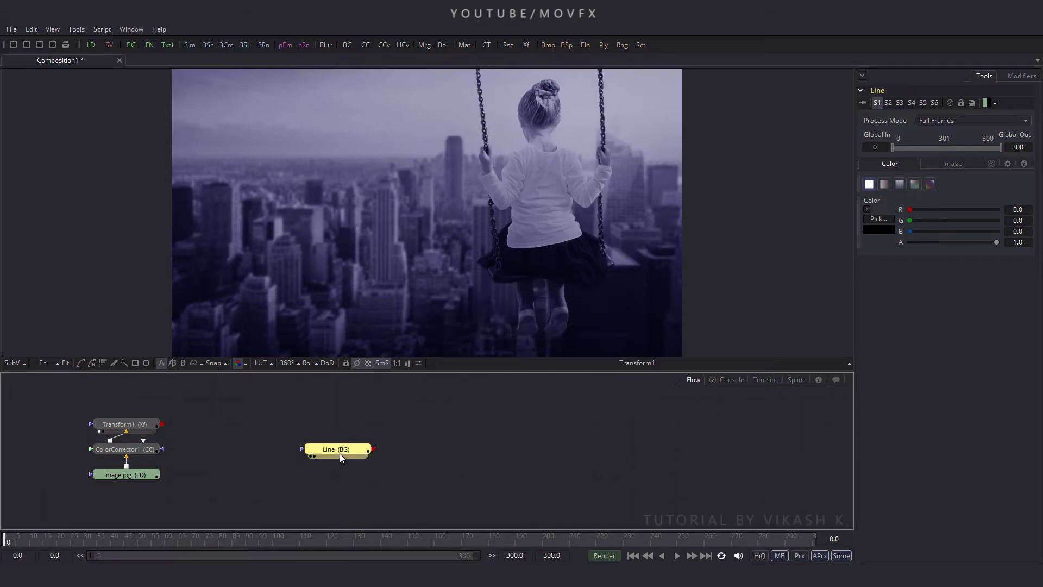
# Step: Mask the Line background with a rectangle of width 0.02 and height 0.25, and show Line in the viewer
pyautogui.click(136, 363)
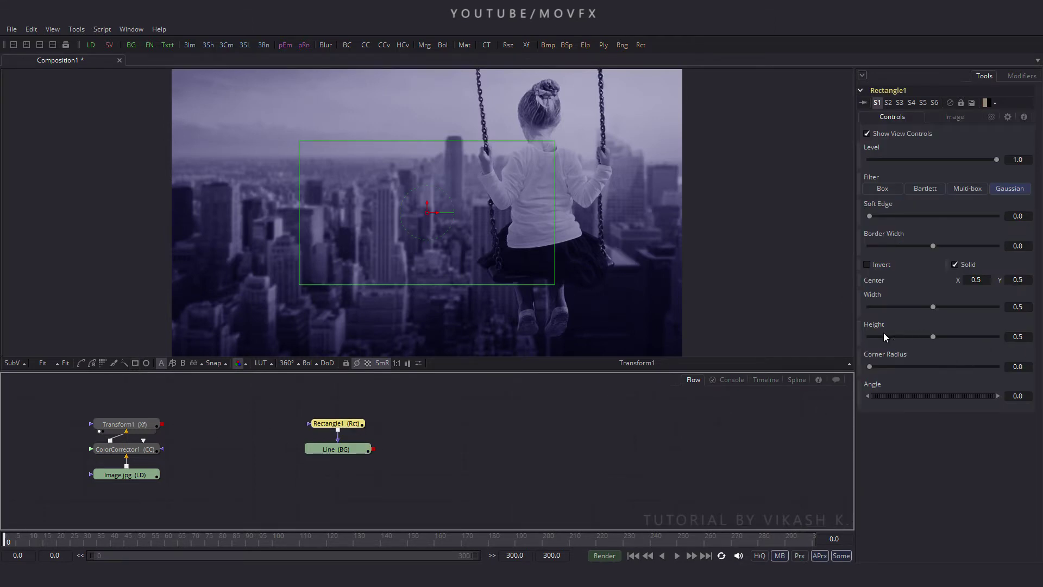
pyautogui.moveTo(1032, 339); pyautogui.dragTo(974, 336)
pyautogui.write('0.25')
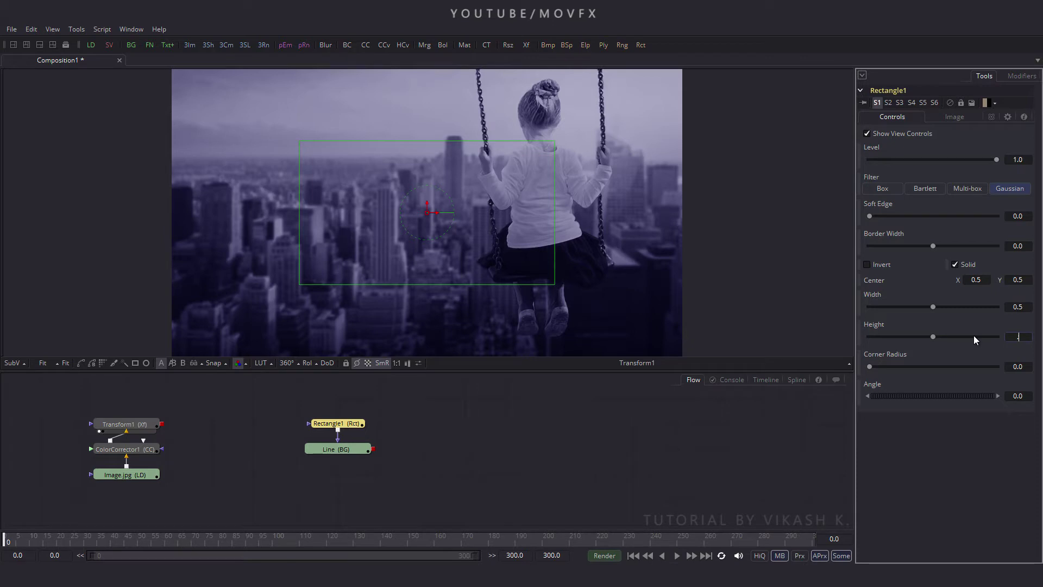
pyautogui.press('Tab')
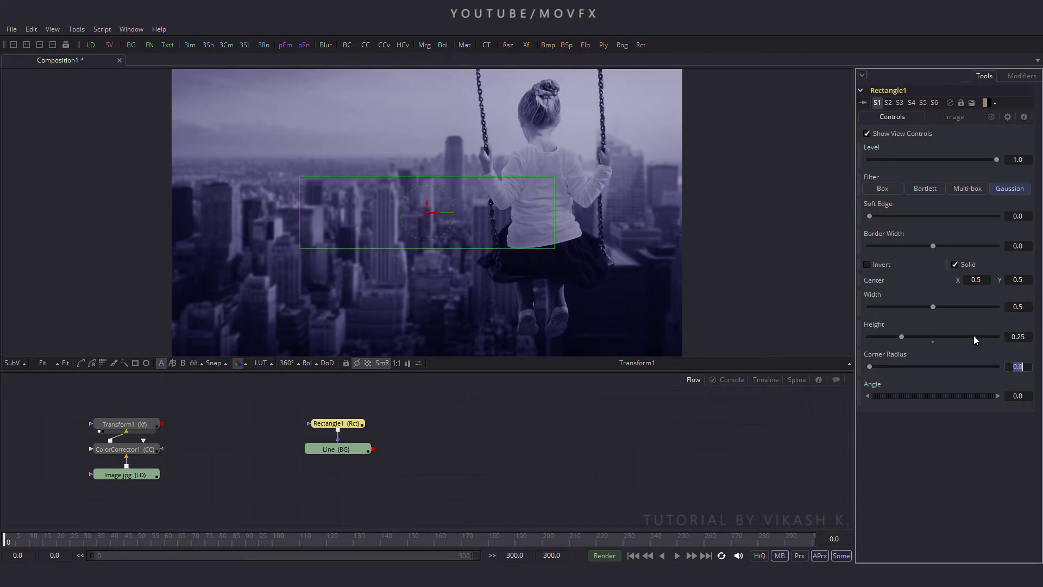
pyautogui.moveTo(1031, 308); pyautogui.dragTo(978, 311)
pyautogui.write('.02')
pyautogui.press('Tab')
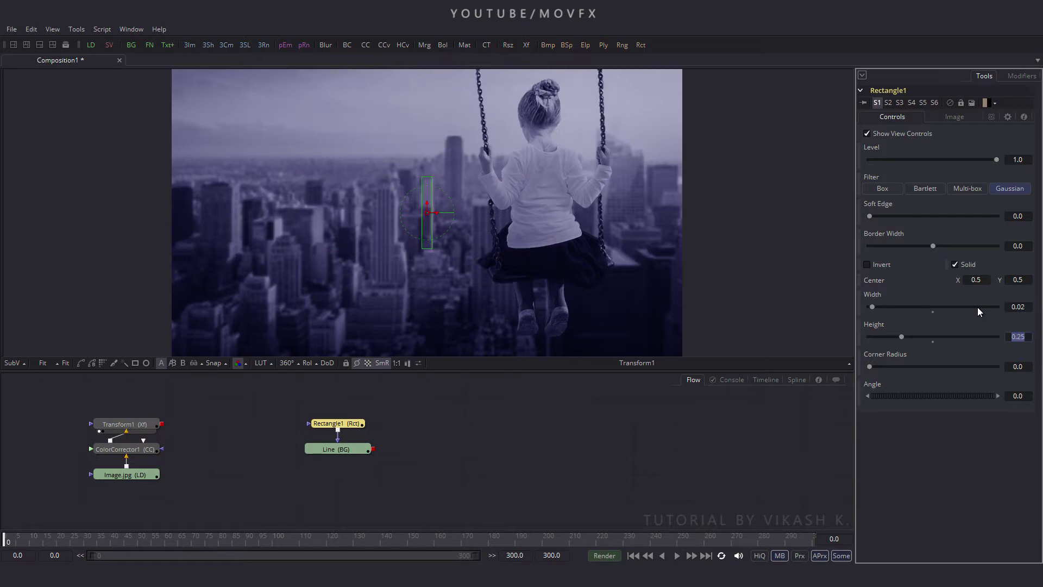
pyautogui.press('1')
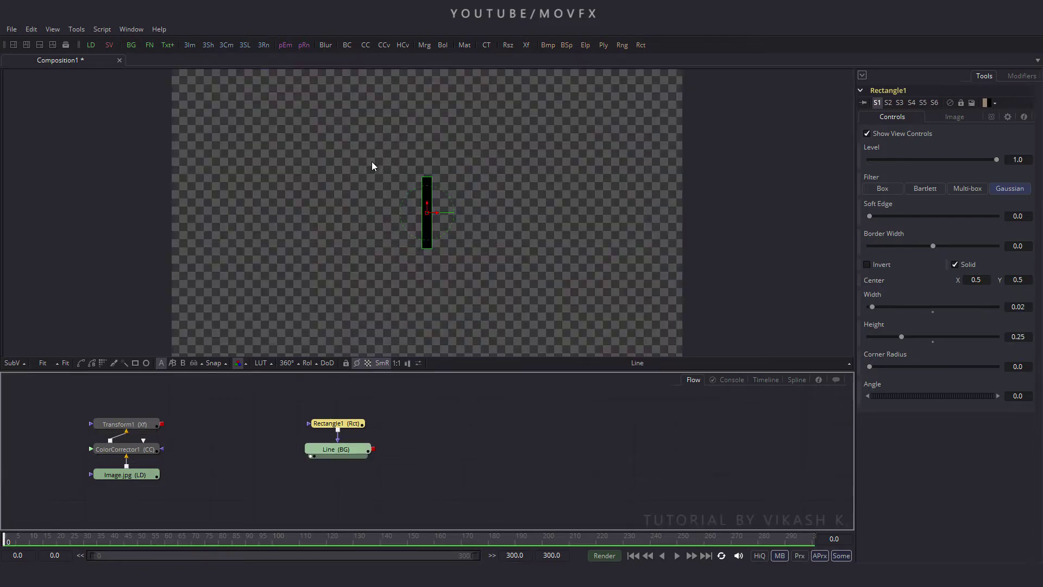
# Step: Change the Line background's color to bright yellow
pyautogui.click(339, 457)
pyautogui.click(888, 217)
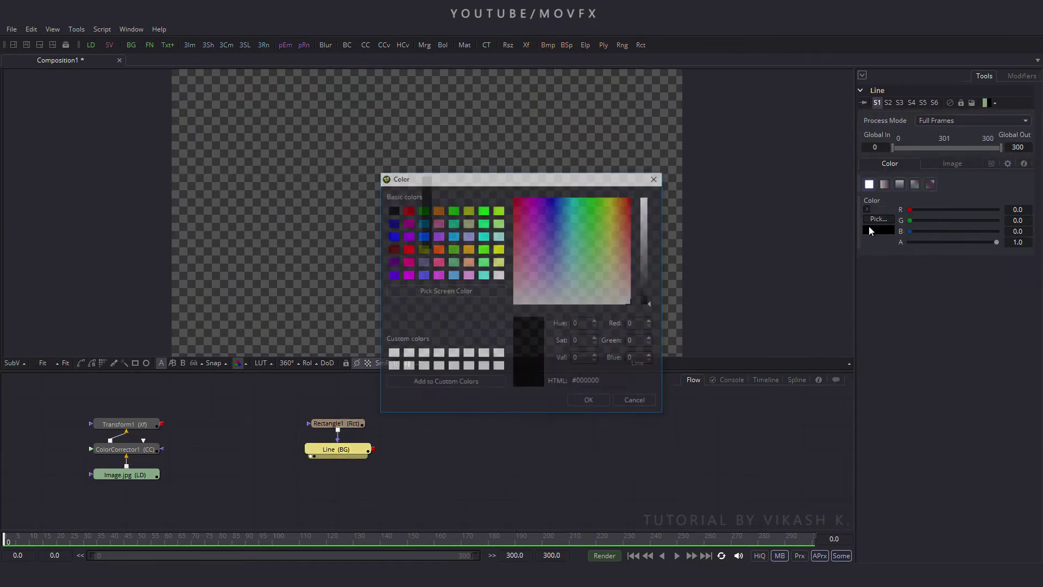
pyautogui.click(499, 248)
pyautogui.click(606, 405)
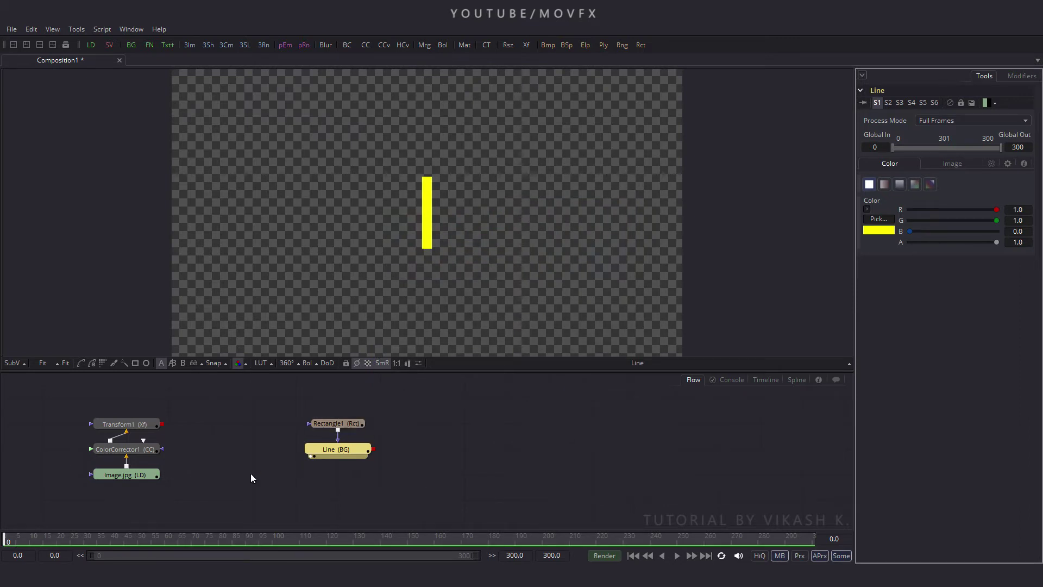
# Step: Animate the line's rectangle mask height from zero at about frame 10 to 0.25 at frame 40
pyautogui.click(324, 421)
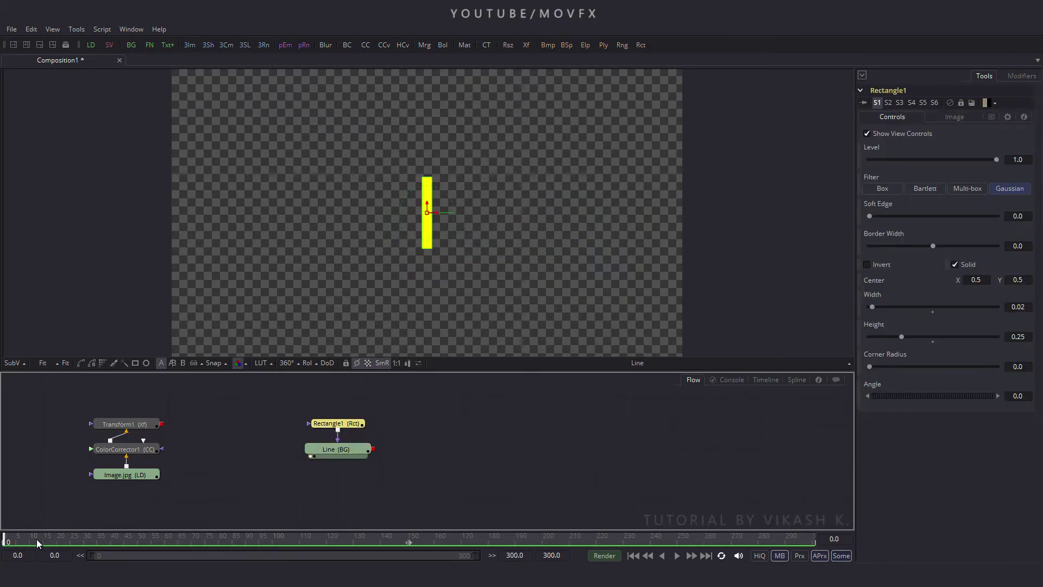
pyautogui.click(96, 540)
pyautogui.rightClick(875, 329)
pyautogui.click(889, 334)
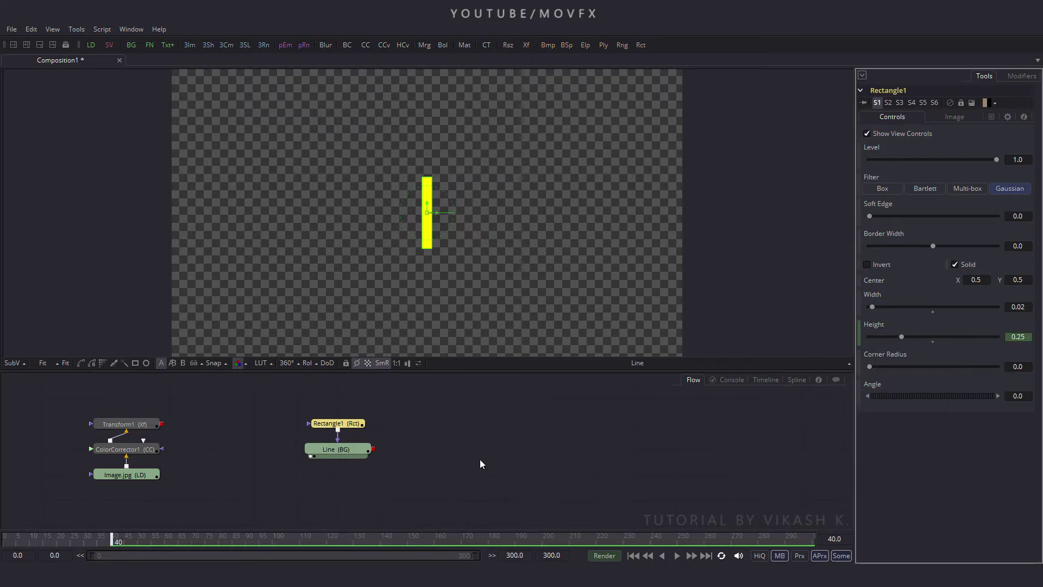
pyautogui.moveTo(113, 541); pyautogui.dragTo(31, 544)
pyautogui.moveTo(899, 337); pyautogui.dragTo(853, 337)
pyautogui.moveTo(32, 545); pyautogui.dragTo(114, 543)
pyautogui.click(499, 490)
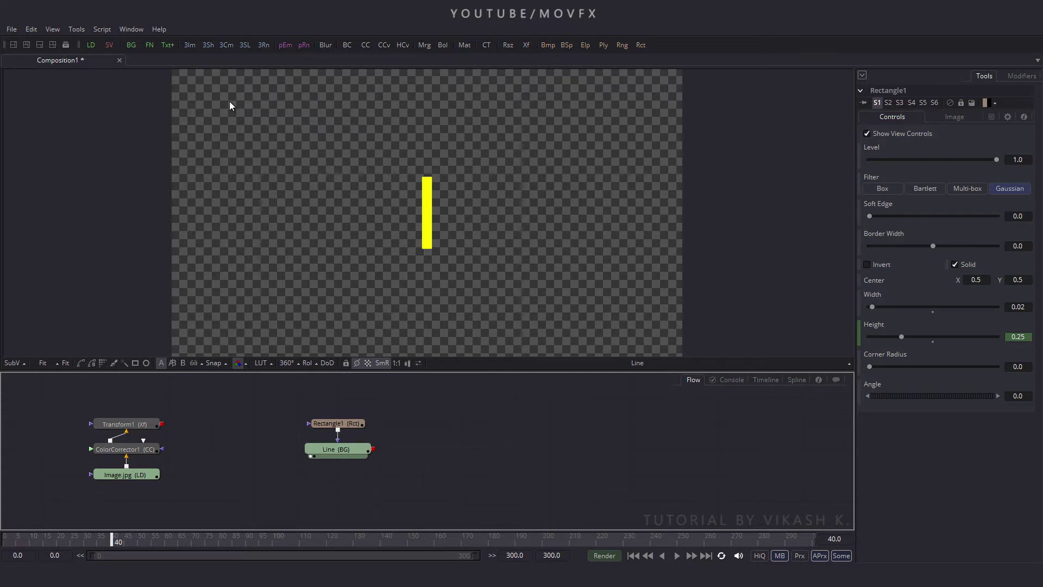
# Step: Add a Text+ node beside Line, show it in the viewer and enter the text "CLEAN"
pyautogui.click(167, 44)
pyautogui.moveTo(497, 482); pyautogui.dragTo(438, 197)
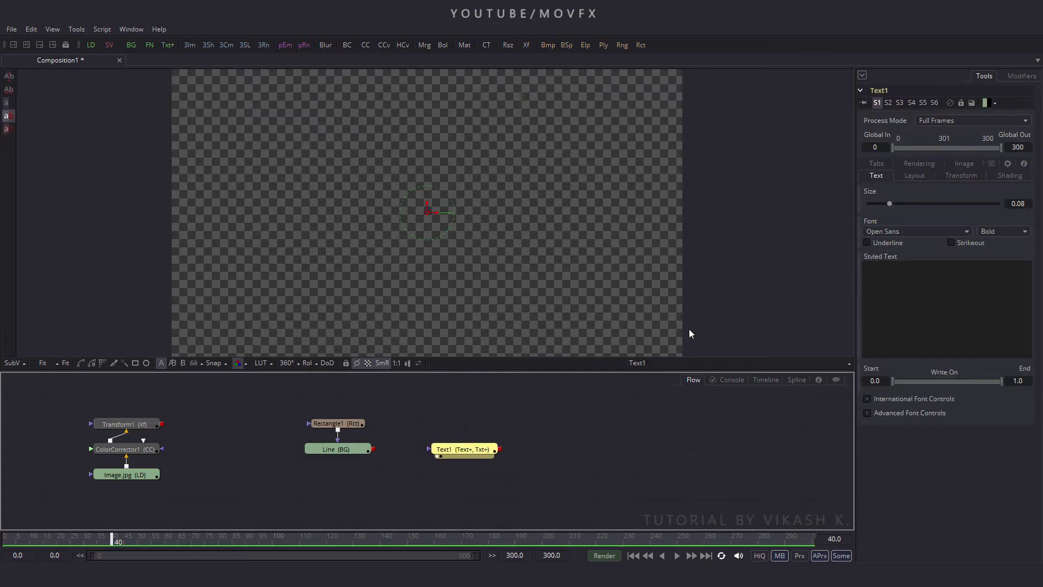
pyautogui.click(889, 285)
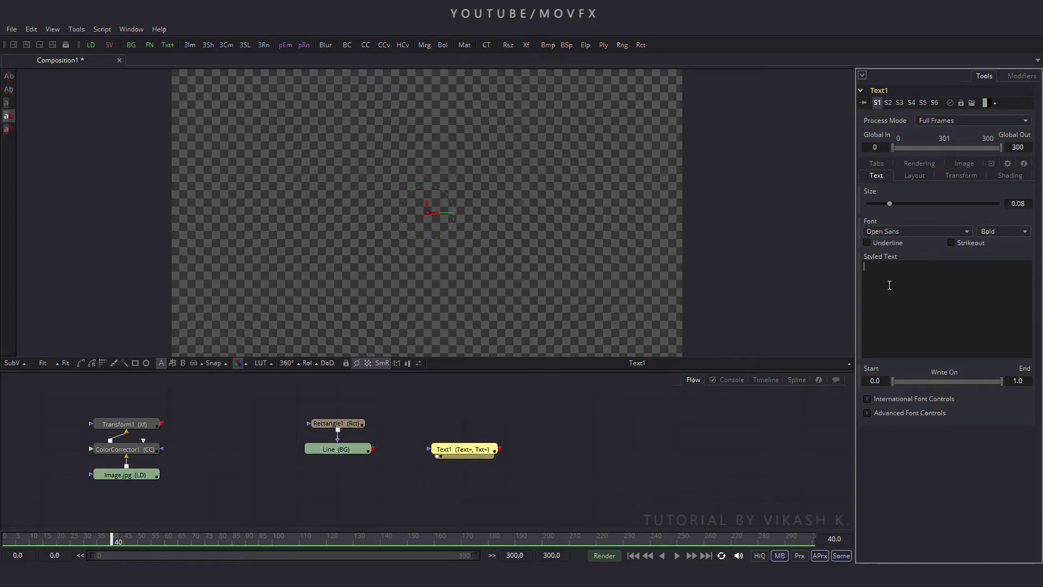
pyautogui.write('CLEAN')
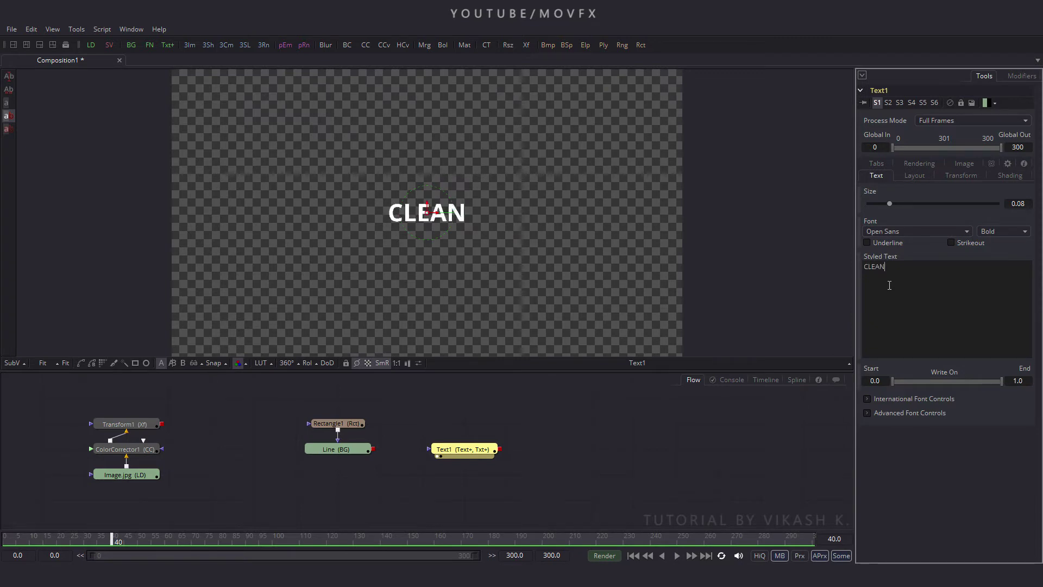
# Step: Set the CLEAN text's font to Century Gothic Regular and its size to 0.2
pyautogui.click(895, 232)
pyautogui.scroll(20, 894, 232)
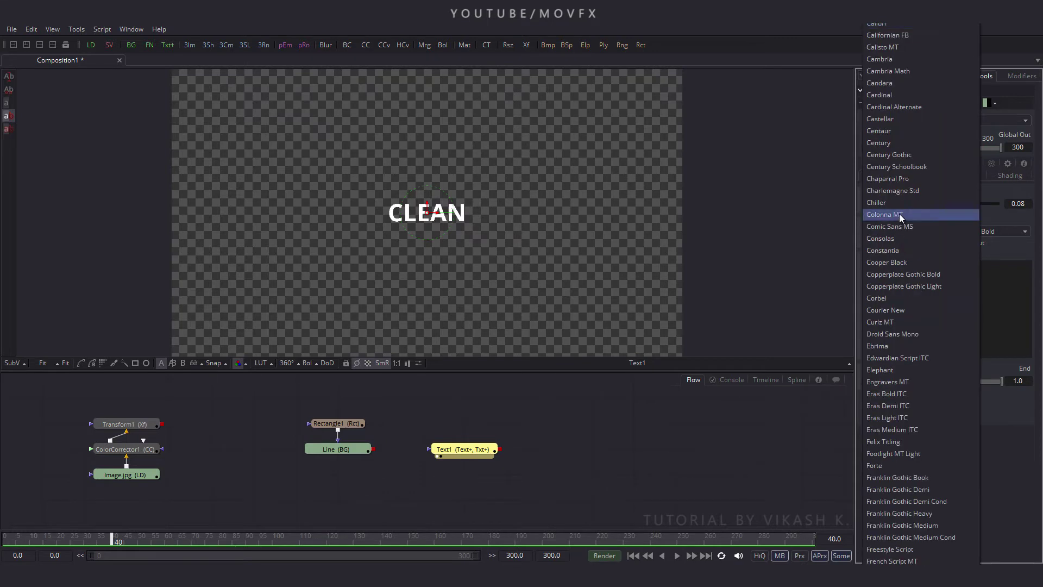
pyautogui.click(904, 155)
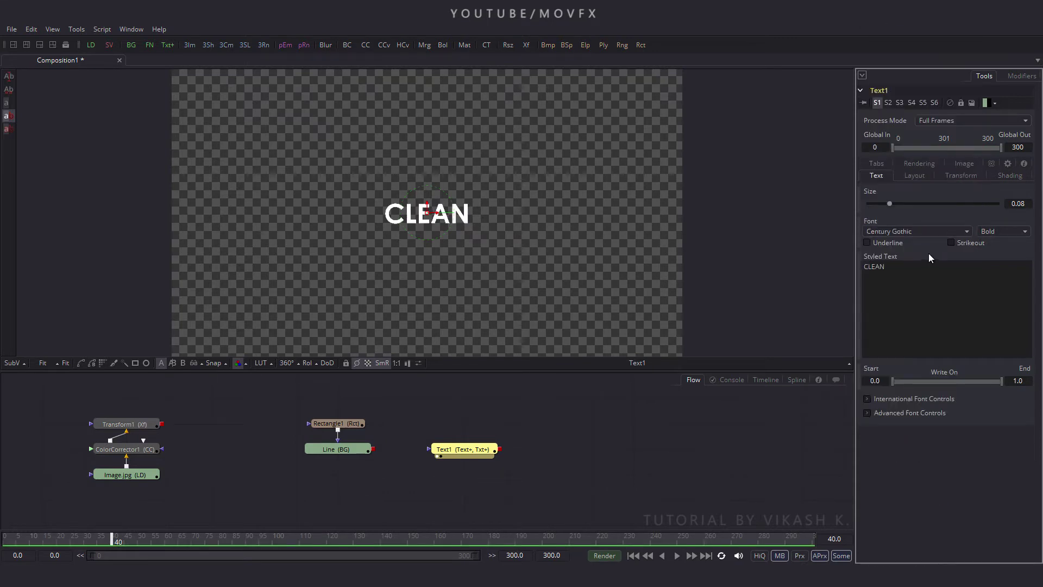
pyautogui.click(993, 232)
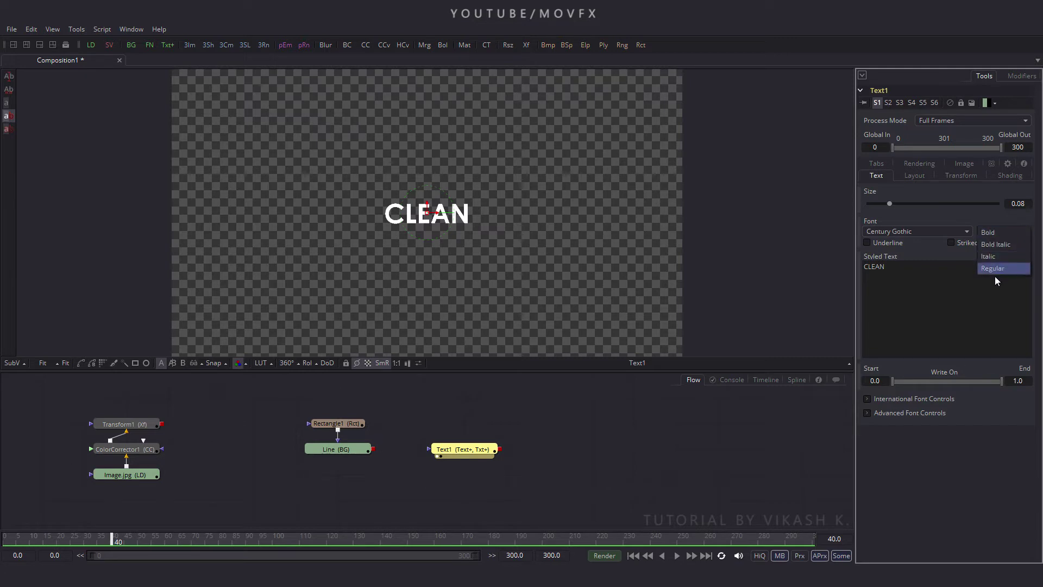
pyautogui.click(993, 268)
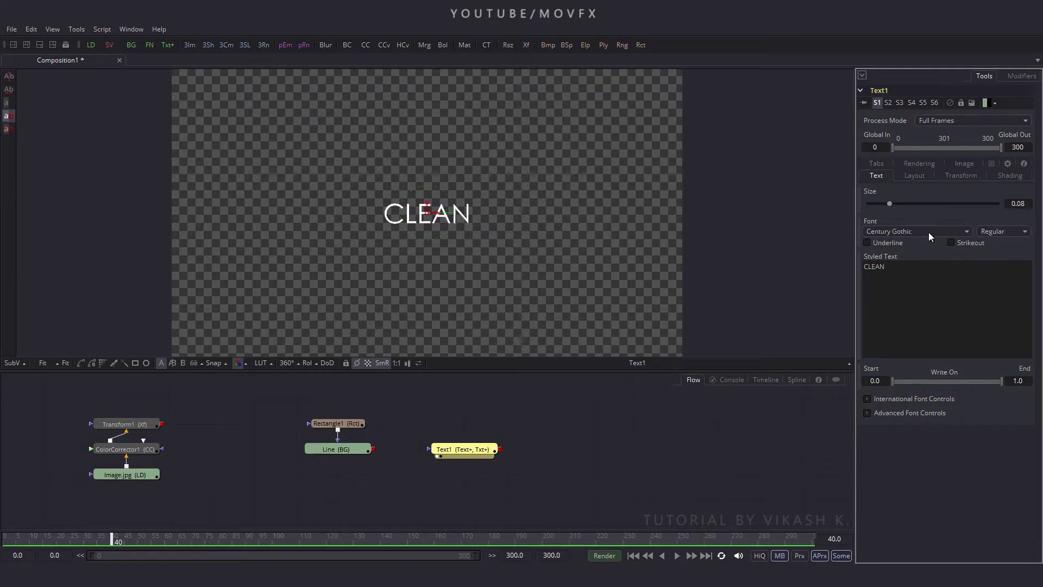
pyautogui.moveTo(924, 207); pyautogui.dragTo(927, 207)
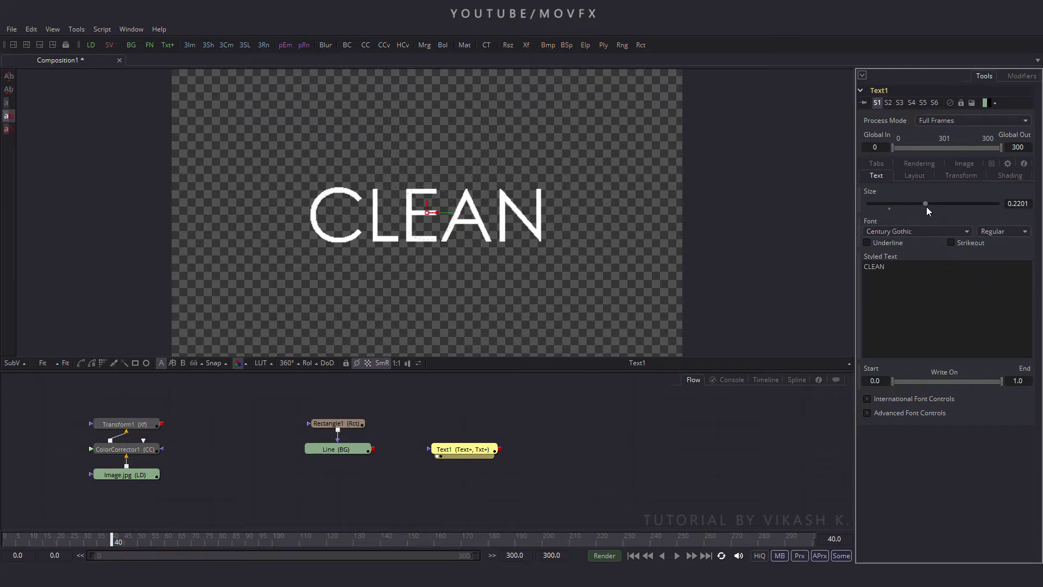
pyautogui.click(1030, 205)
pyautogui.write('.2')
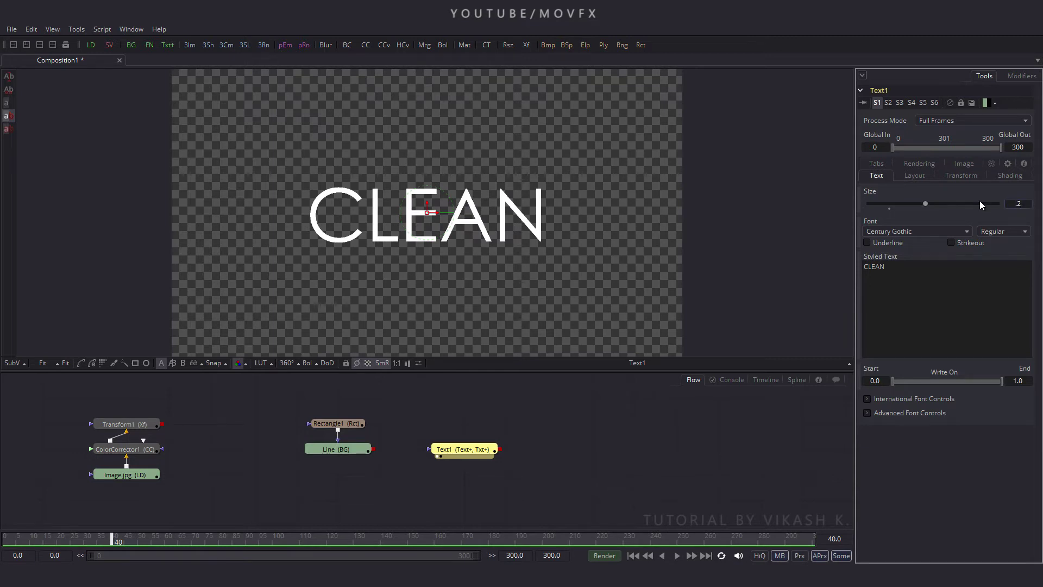
pyautogui.press('Return')
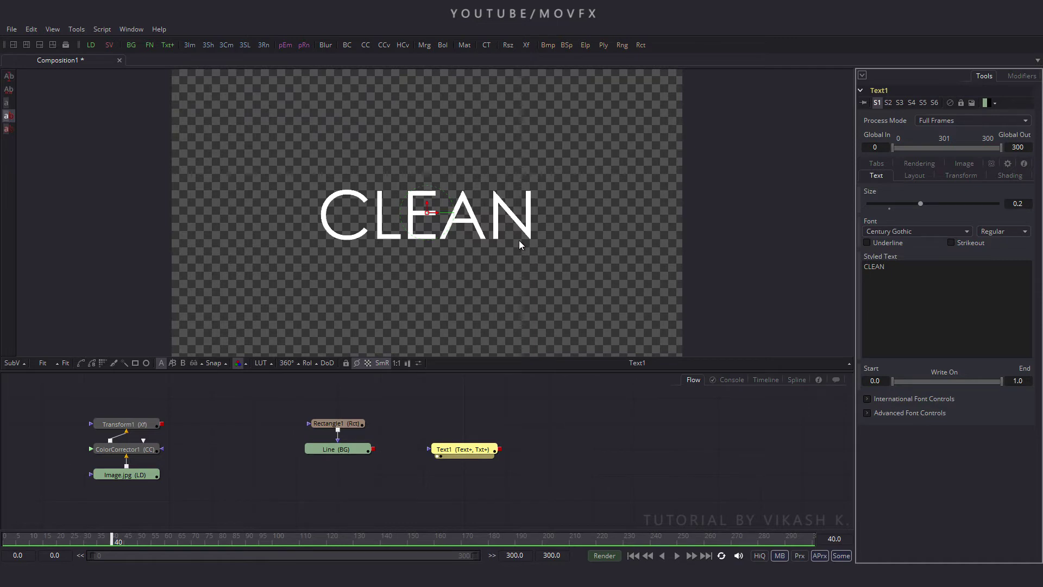
# Step: Add another Background node near the text node and rename it Matte
pyautogui.click(538, 429)
pyautogui.moveTo(542, 430); pyautogui.dragTo(488, 422)
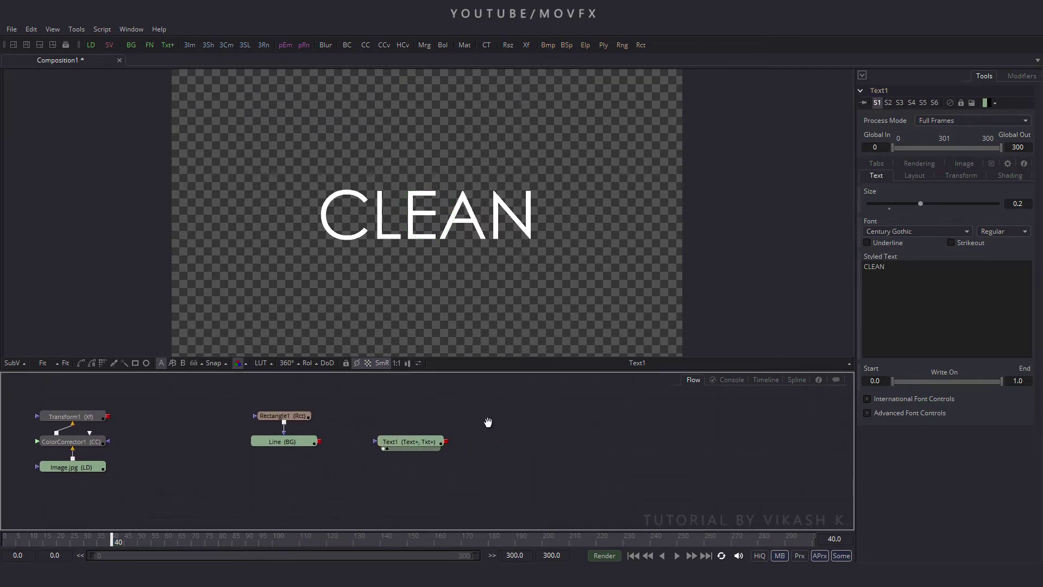
pyautogui.click(130, 45)
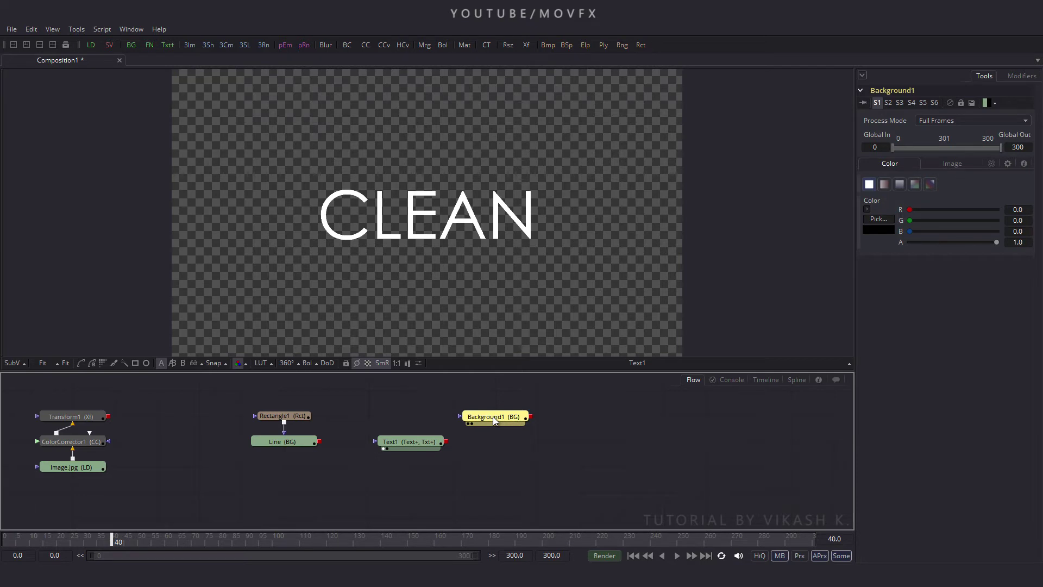
pyautogui.press('F2')
pyautogui.press('BackSpace')
pyautogui.write('Matte')
pyautogui.press('Return')
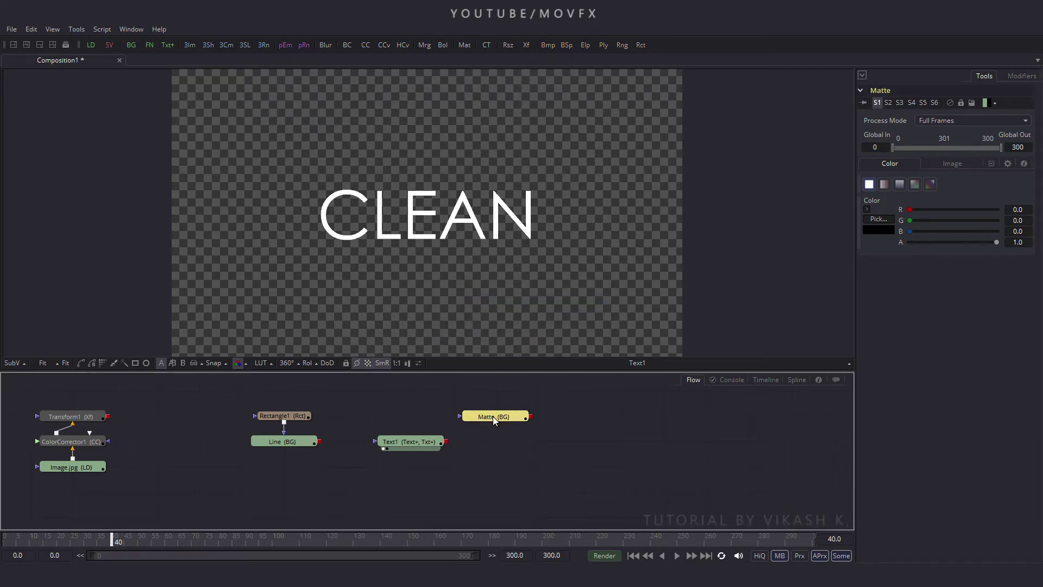
# Step: Mask Matte with a rectangle fitted closely around the CLEAN text, about 0.44 wide and 0.21 high
pyautogui.click(136, 363)
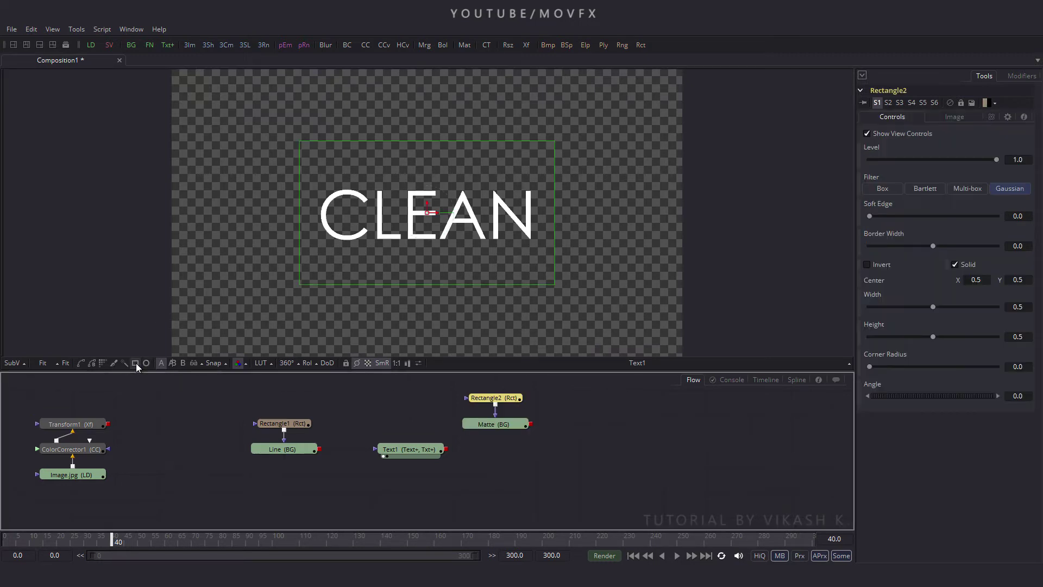
pyautogui.moveTo(463, 282); pyautogui.dragTo(444, 244)
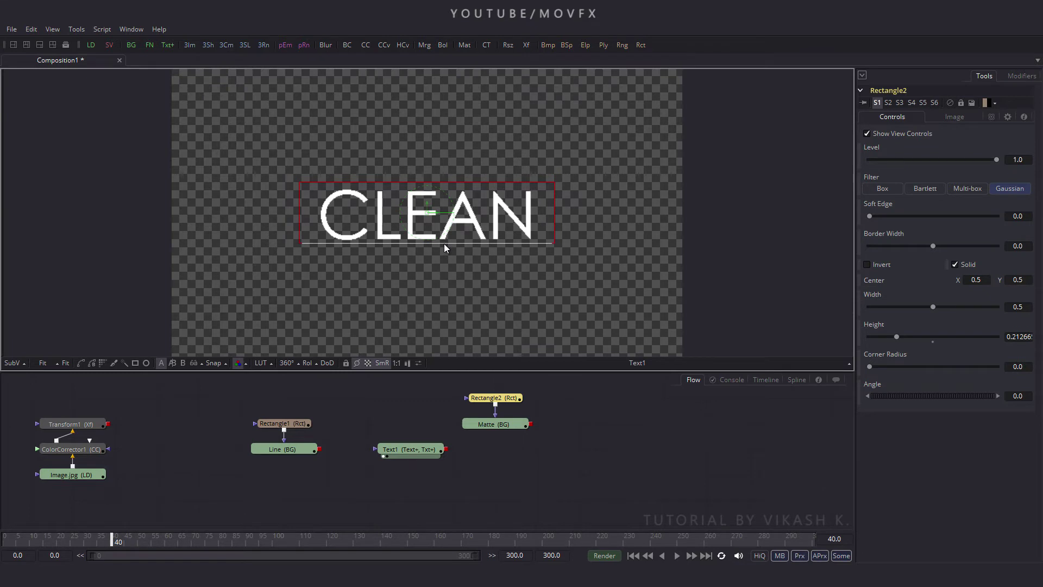
pyautogui.moveTo(556, 224); pyautogui.dragTo(539, 223)
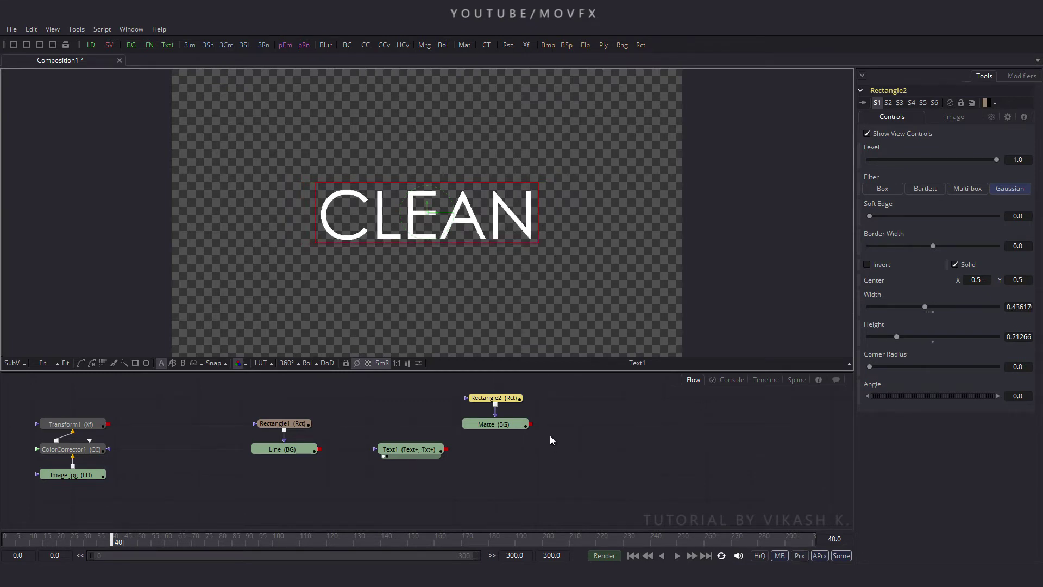
# Step: Add a Merge node to combine the CLEAN text over Matte, and stack these nodes in one column
pyautogui.click(571, 431)
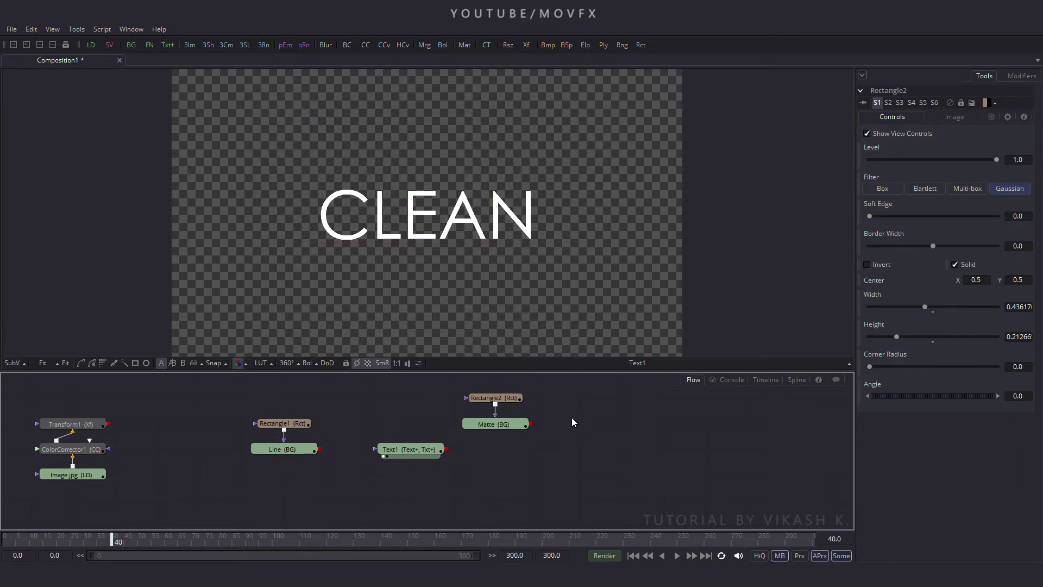
pyautogui.click(425, 46)
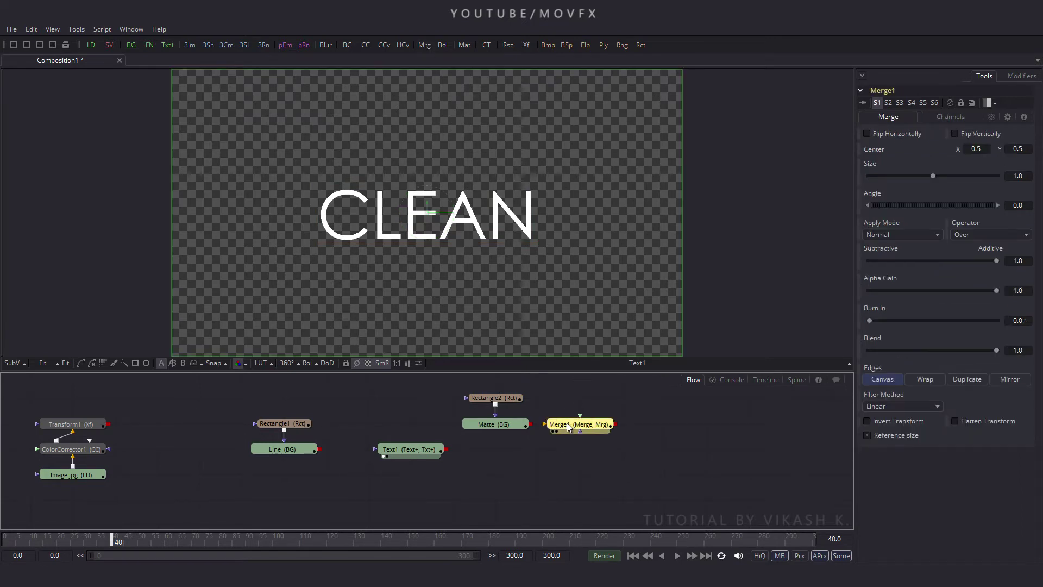
pyautogui.moveTo(571, 429); pyautogui.dragTo(474, 429)
pyautogui.moveTo(376, 426); pyautogui.dragTo(410, 405)
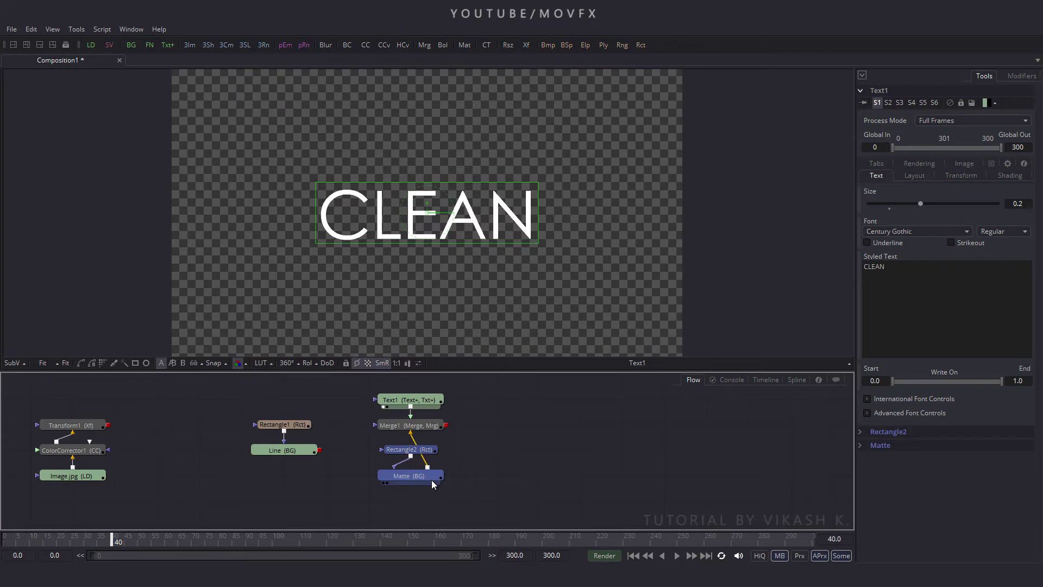
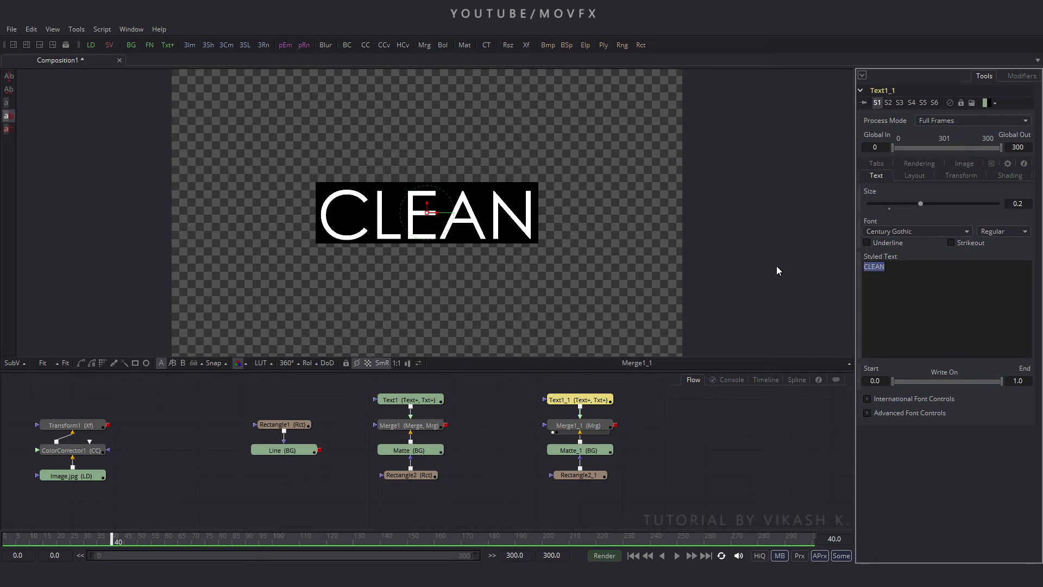
# Step: Replace the wording in the duplicated text node with "TEXT ANIMATION"
pyautogui.press('BackSpace')
pyautogui.write('TEXT ')
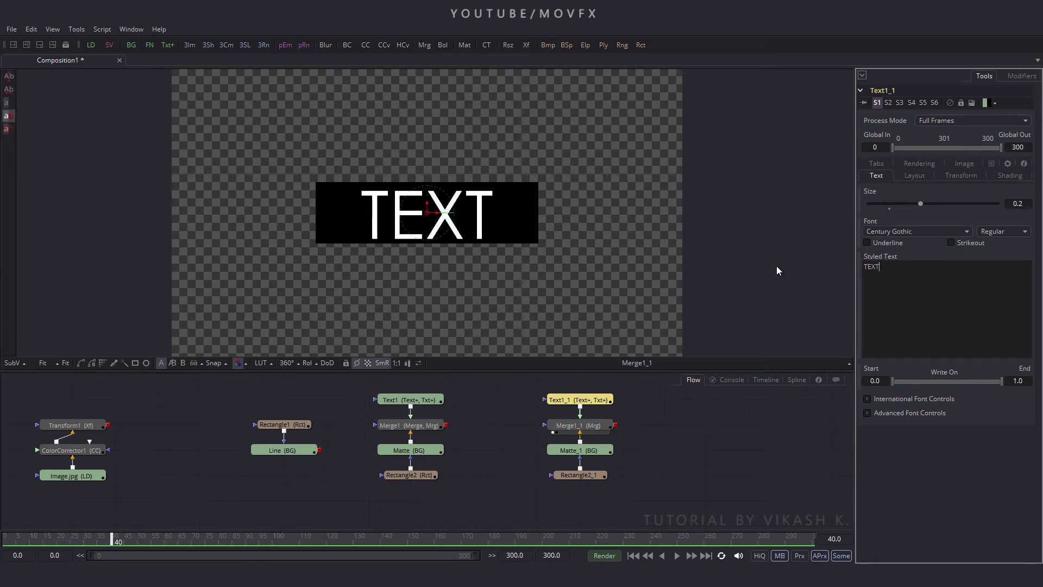
pyautogui.write('ANIMATION')
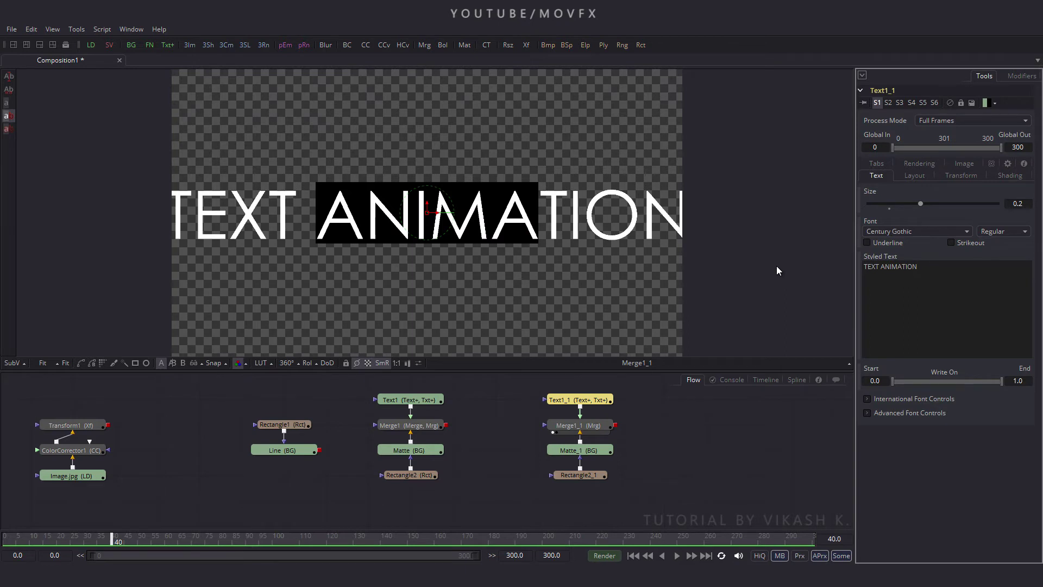
# Step: Add TUTORIAL as a second line under TEXT ANIMATION and apply Character Level Styling to the text
pyautogui.press('Return')
pyautogui.write('T')
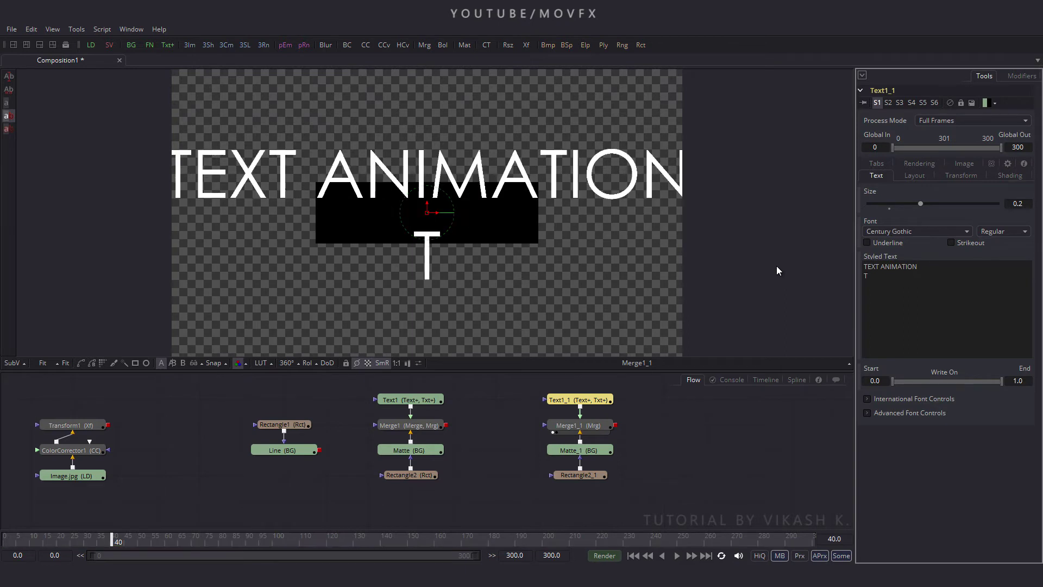
pyautogui.write('UTORIAL')
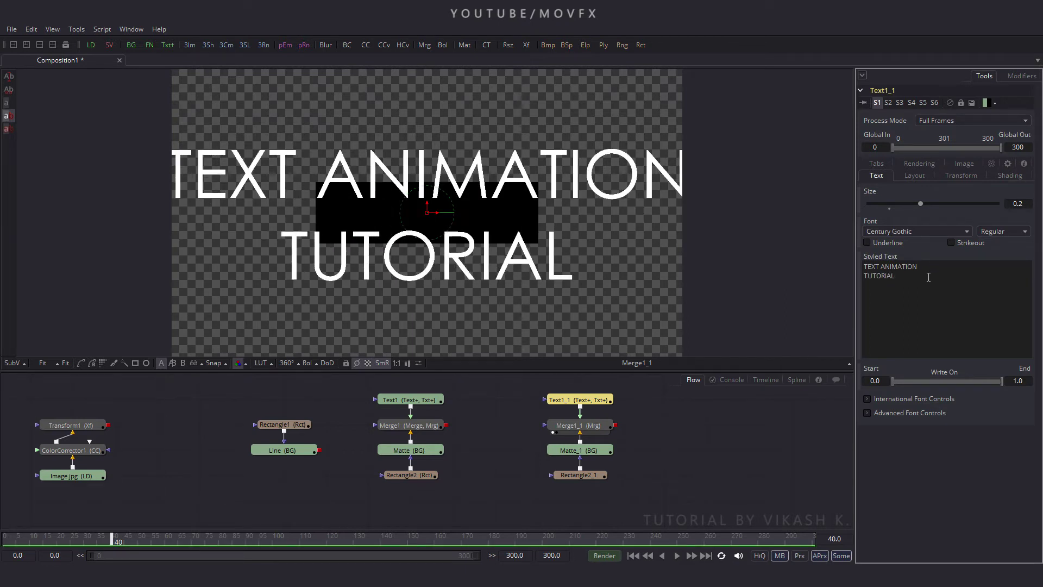
pyautogui.hotkey('ctrl', 'a')
pyautogui.rightClick(884, 272)
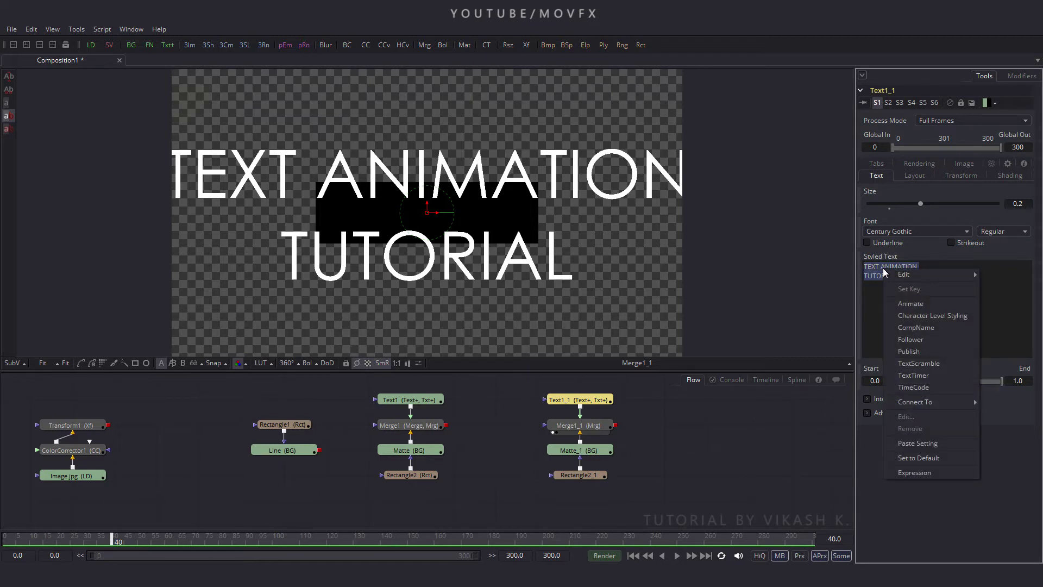
pyautogui.click(909, 315)
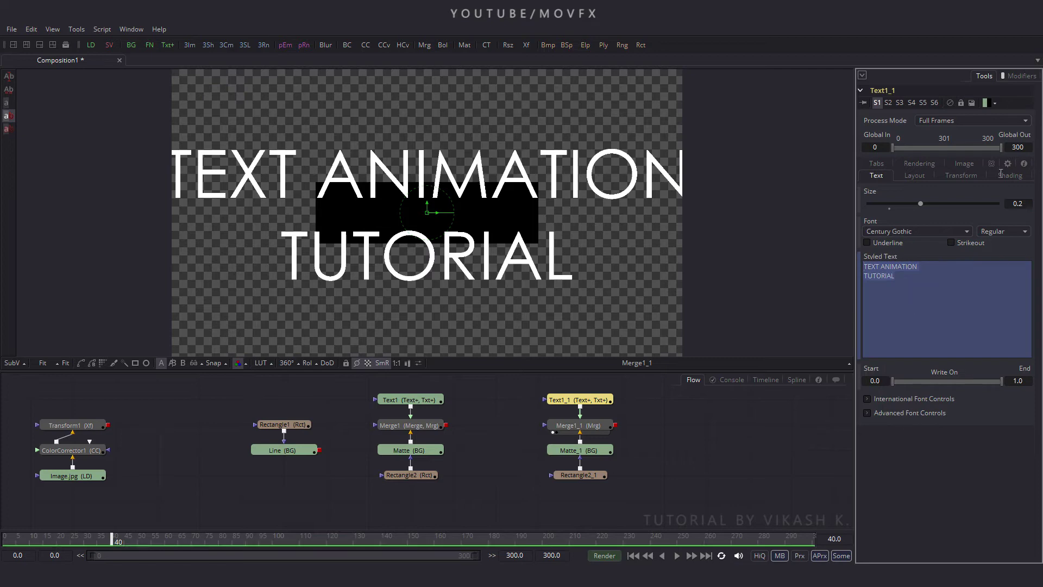
# Step: Select all characters of both lines for character styling and set their size to 0.08
pyautogui.click(1016, 77)
pyautogui.click(860, 91)
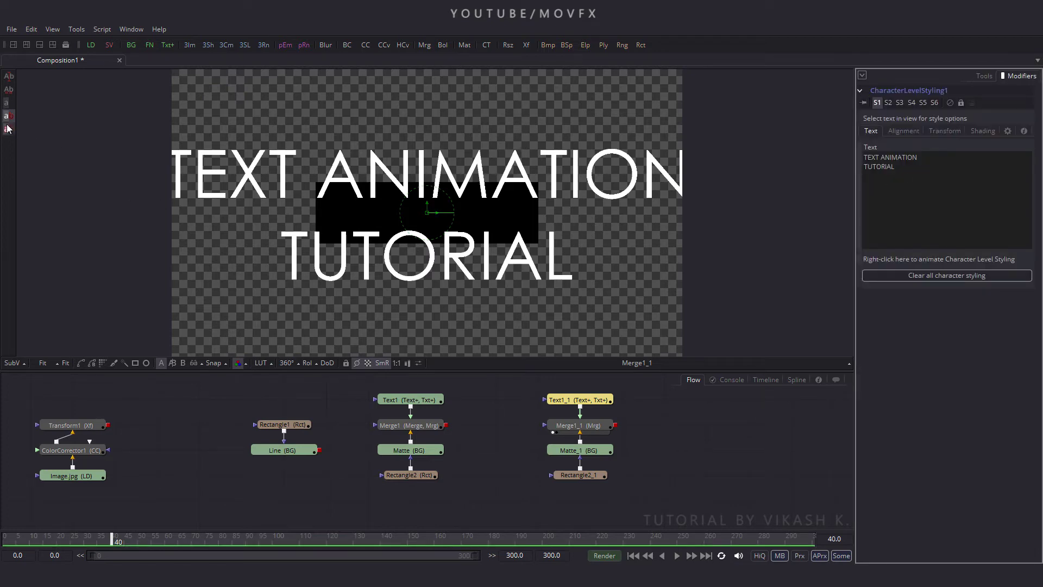
pyautogui.moveTo(126, 134); pyautogui.dragTo(717, 323)
pyautogui.moveTo(894, 144); pyautogui.dragTo(878, 145)
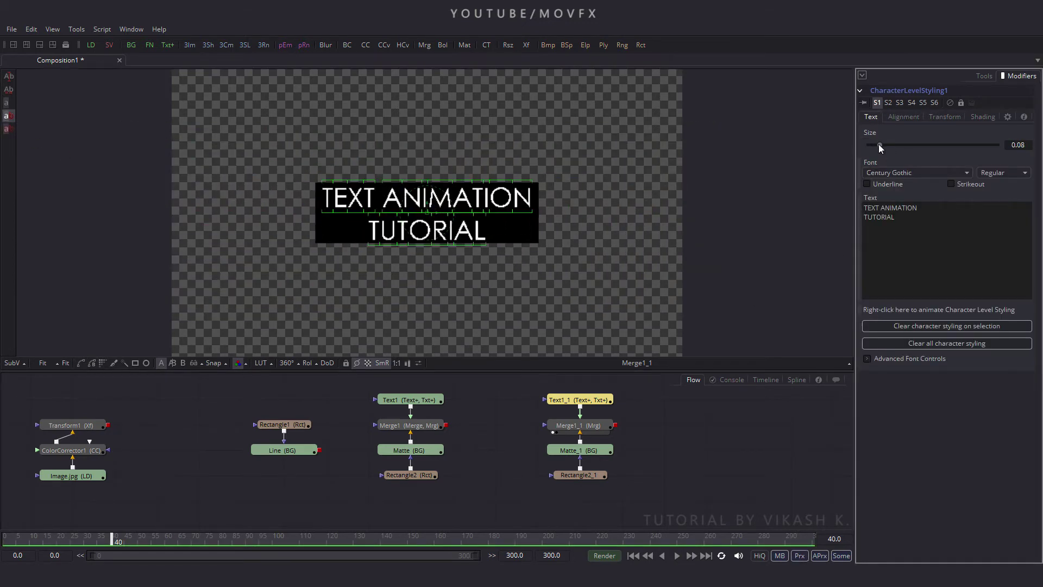
# Step: Style only the TUTORIAL line as Bold with a size of 0.15
pyautogui.moveTo(337, 269); pyautogui.dragTo(504, 231)
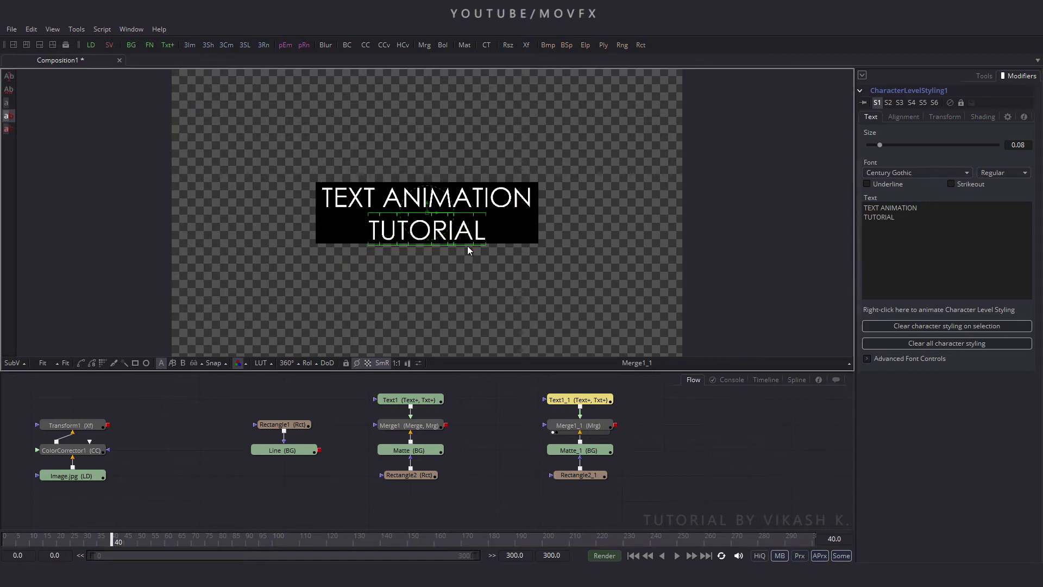
pyautogui.click(1010, 172)
pyautogui.click(993, 134)
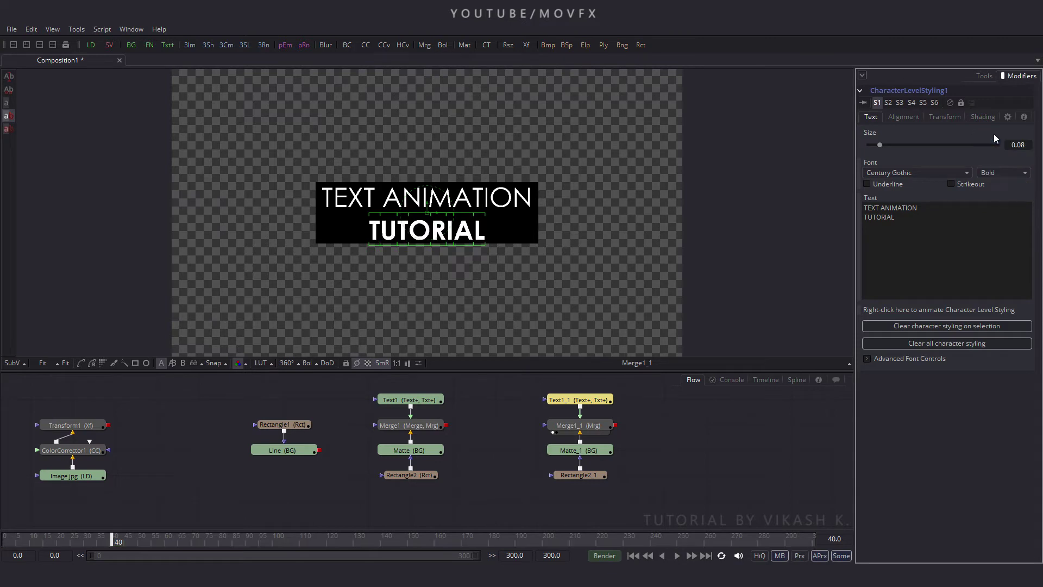
pyautogui.moveTo(880, 145); pyautogui.dragTo(888, 144)
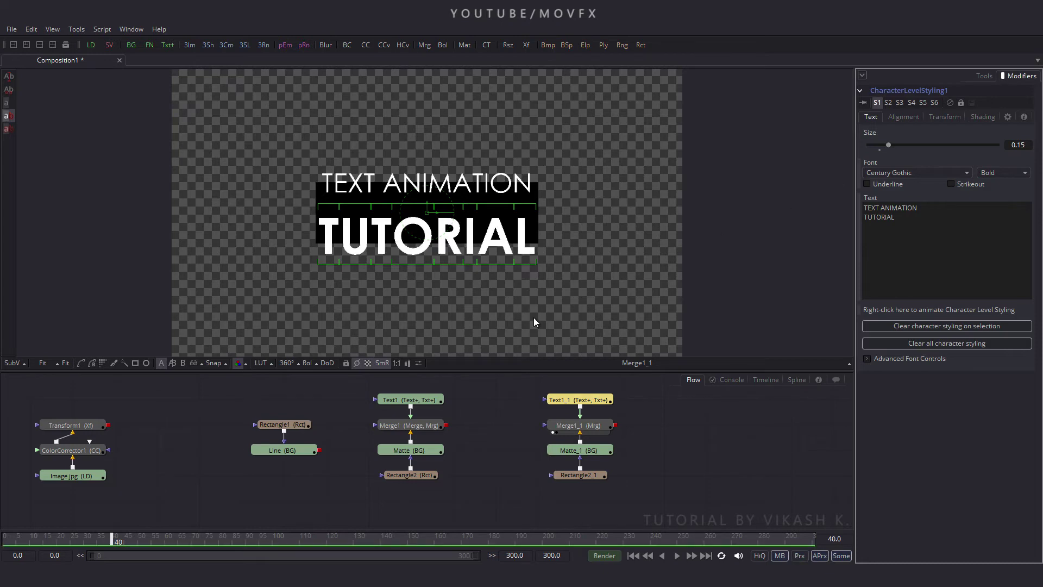
# Step: Shift the TUTORIAL line's vertical alignment to about 0.504 and move both lines down to fit within the matte
pyautogui.click(902, 116)
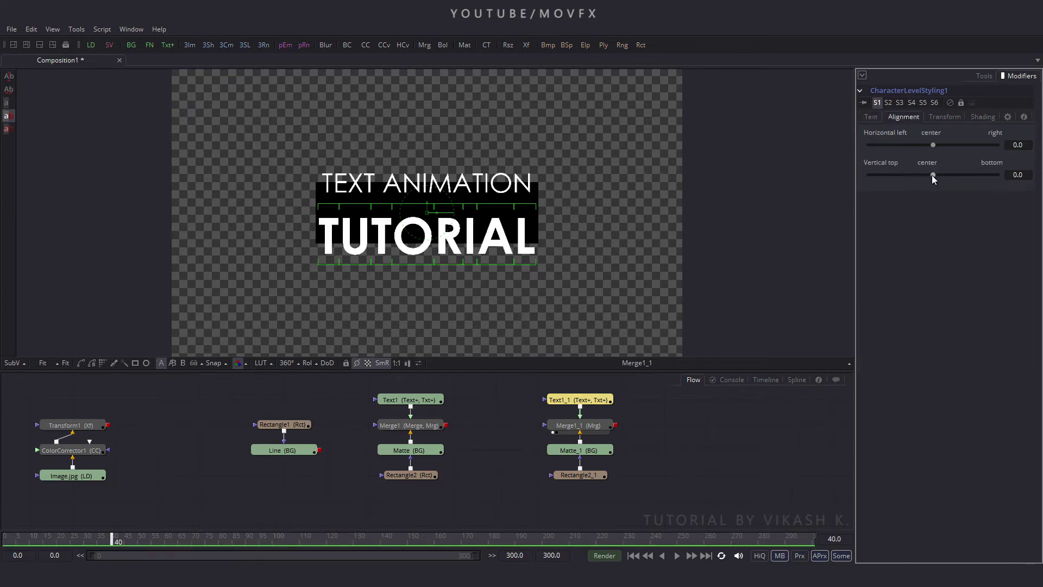
pyautogui.moveTo(933, 175); pyautogui.dragTo(966, 167)
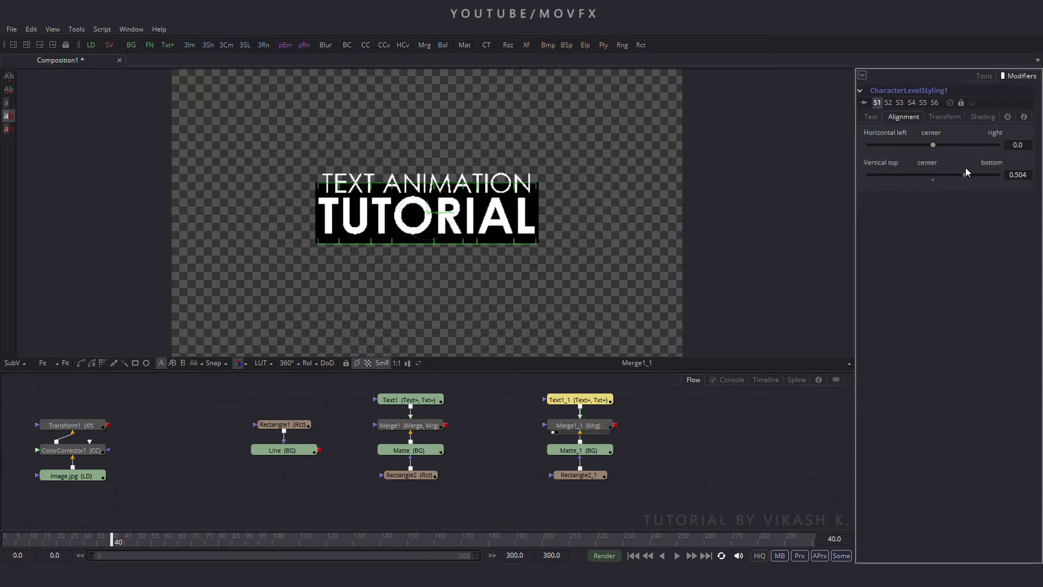
pyautogui.hotkey('ctrl', 'z')
pyautogui.moveTo(249, 153); pyautogui.dragTo(614, 286)
pyautogui.moveTo(448, 216); pyautogui.dragTo(494, 223)
# Step: Reduce the TUTORIAL line's size to 0.141 and the TEXT ANIMATION line's size to 0.0767
pyautogui.moveTo(310, 288); pyautogui.dragTo(597, 214)
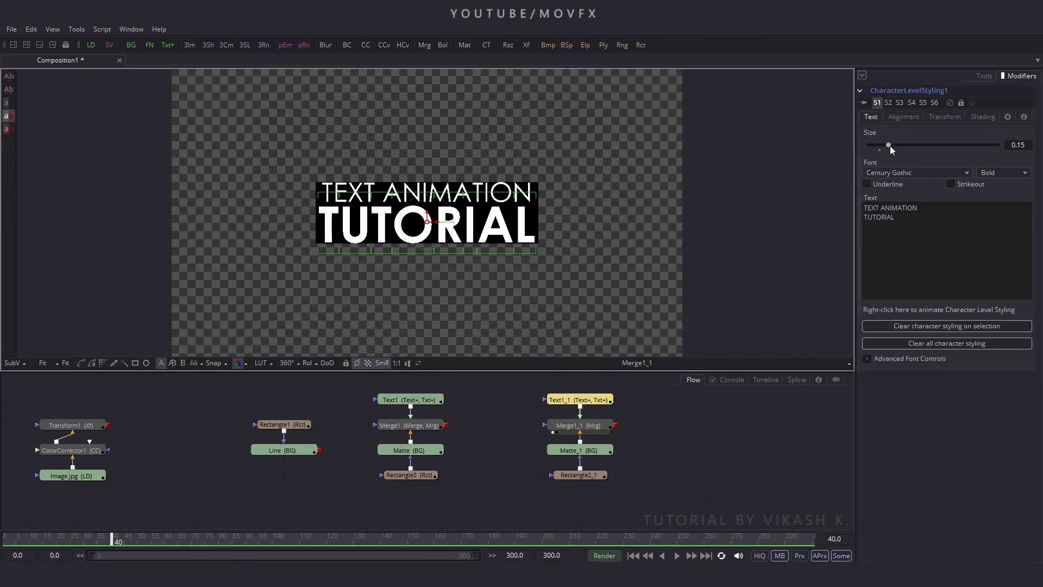
pyautogui.moveTo(890, 146); pyautogui.dragTo(879, 146)
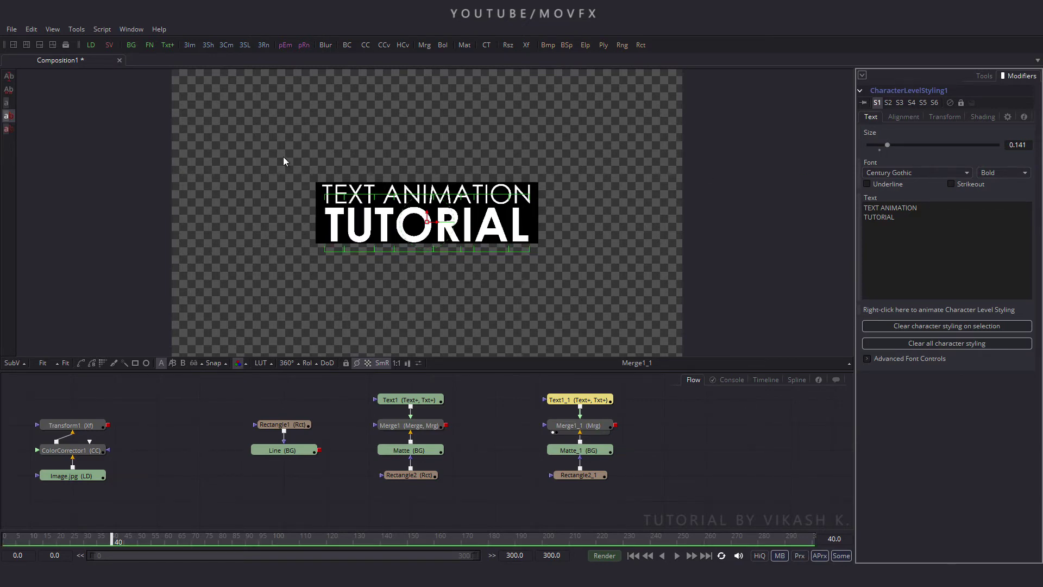
pyautogui.moveTo(279, 155); pyautogui.dragTo(605, 202)
pyautogui.moveTo(878, 146); pyautogui.dragTo(872, 144)
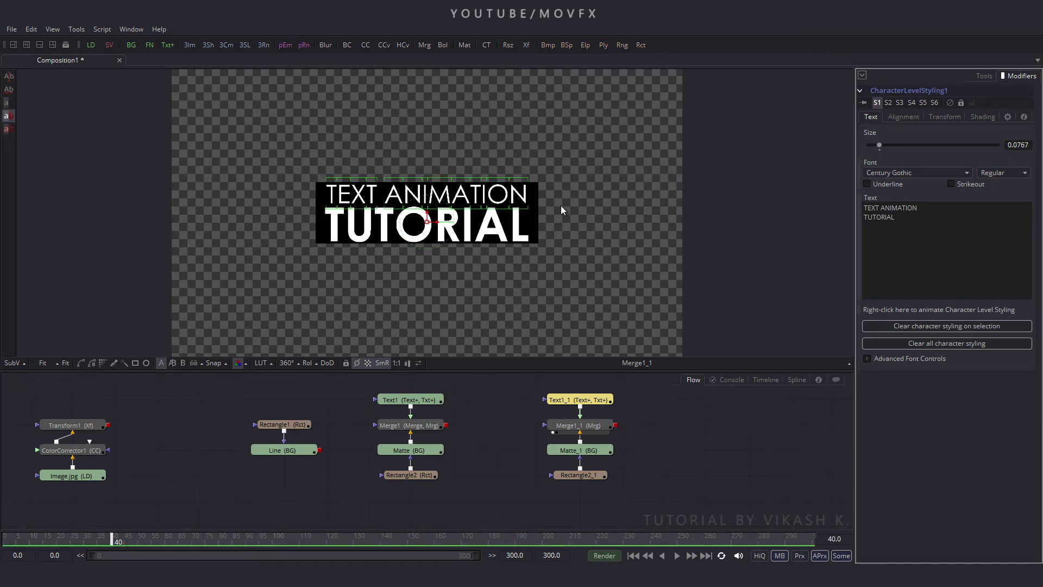
# Step: Select both lines and fine-tune their position so they sit inside the black matte
pyautogui.moveTo(582, 170); pyautogui.dragTo(284, 292)
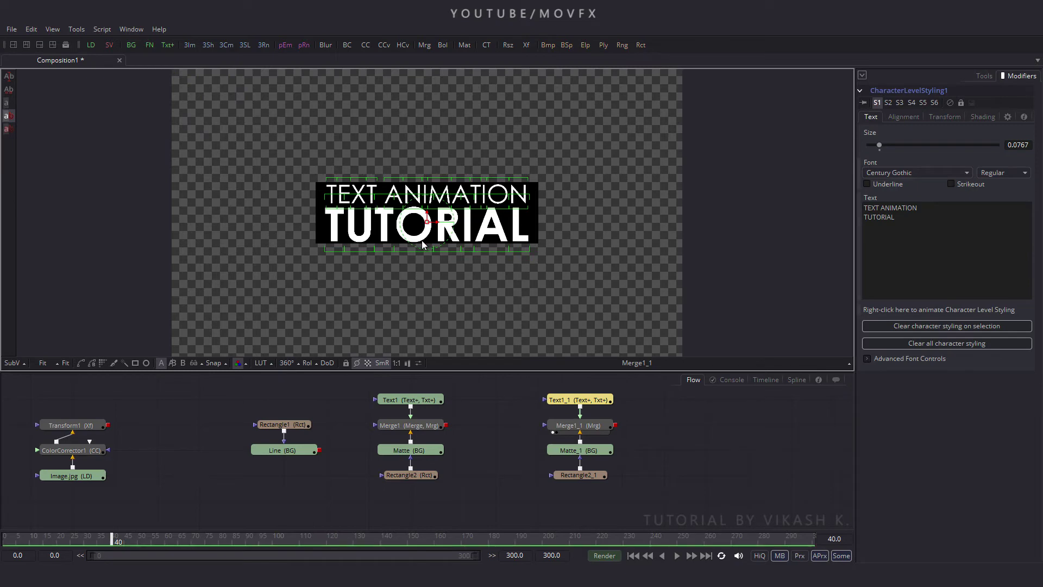
pyautogui.scroll(5, 423, 244)
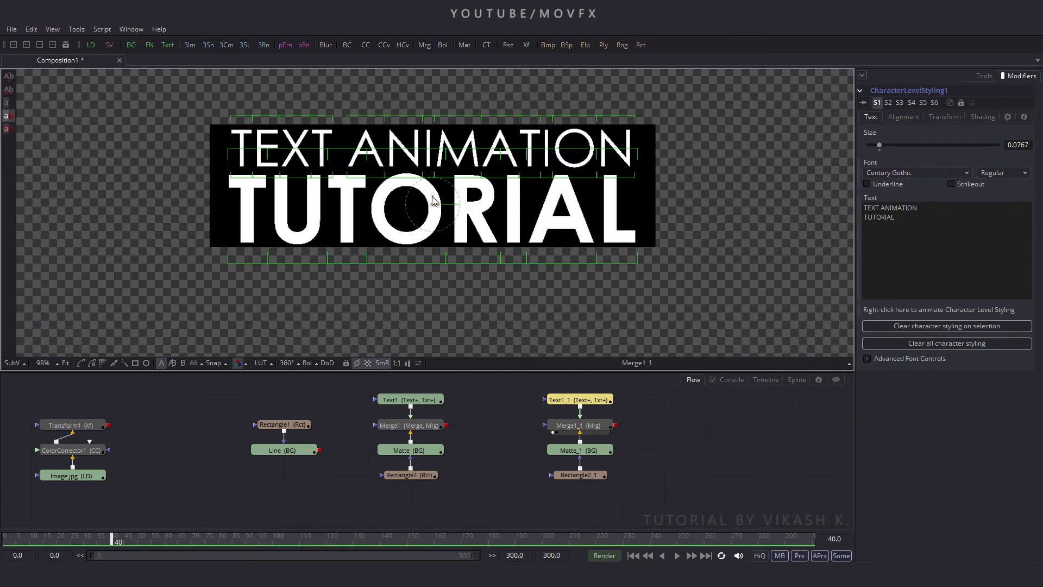
pyautogui.moveTo(433, 201); pyautogui.dragTo(432, 202)
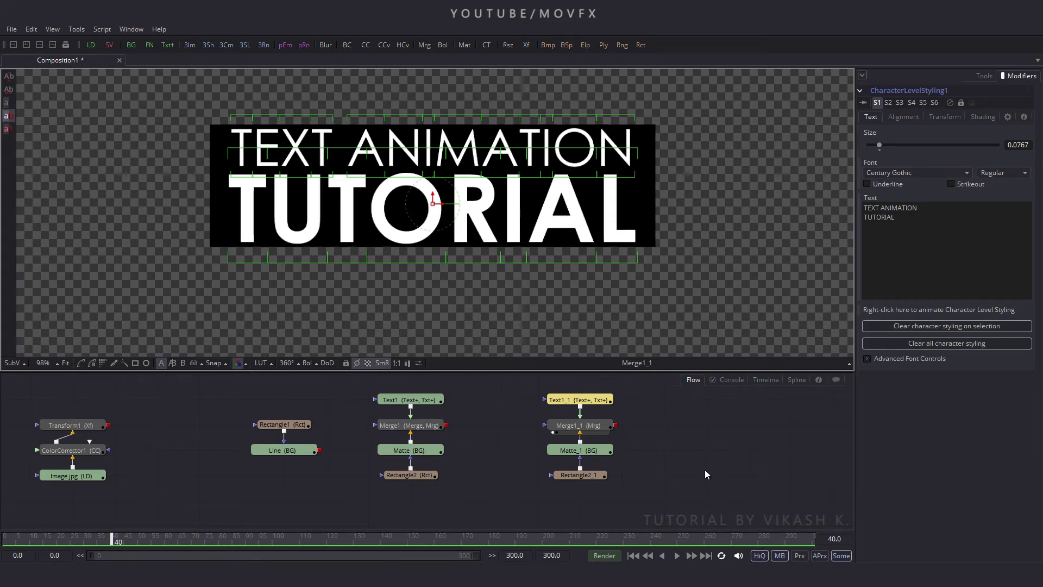
pyautogui.click(65, 363)
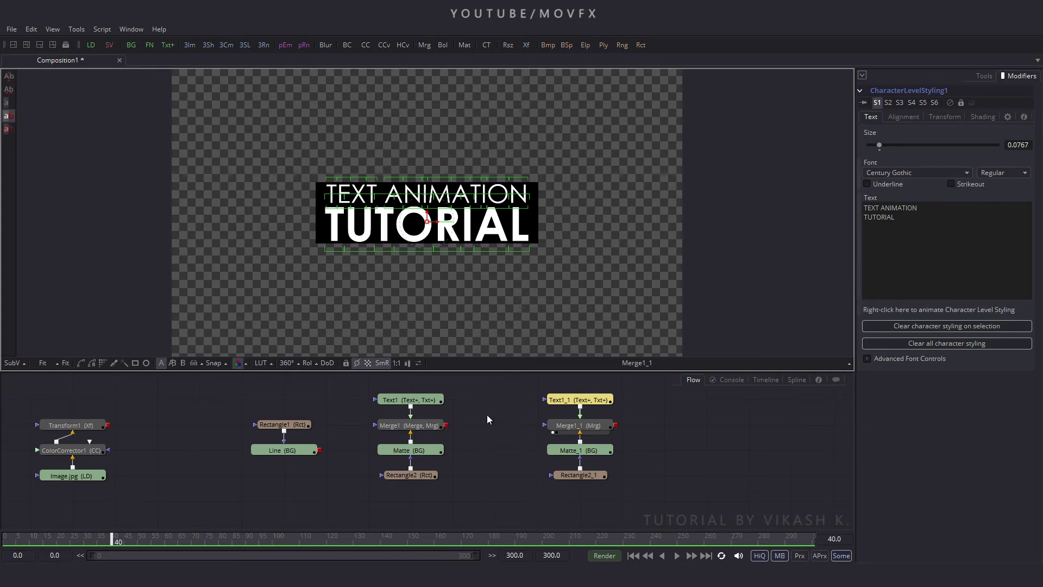
# Step: Add a Merge node combining the TEXT ANIMATION TUTORIAL group over the CLEAN group, and display its result in the viewer
pyautogui.click(663, 438)
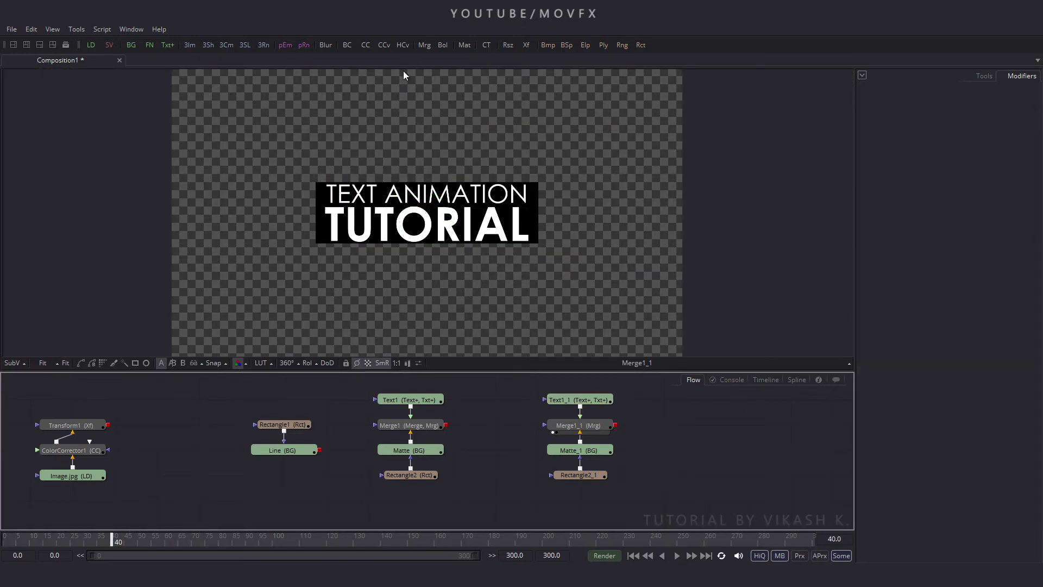
pyautogui.click(424, 46)
pyautogui.moveTo(656, 425); pyautogui.dragTo(459, 425)
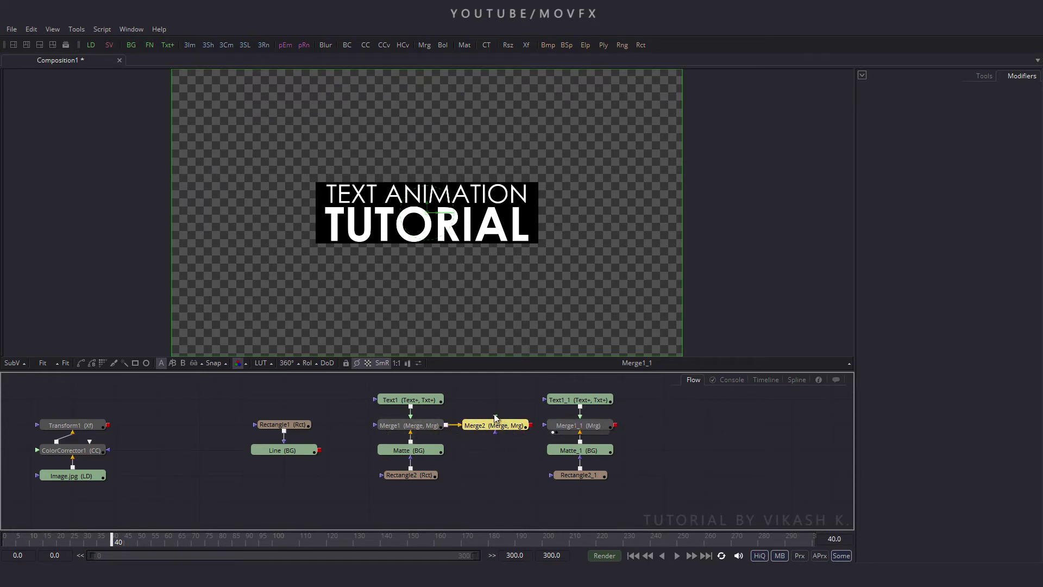
pyautogui.moveTo(531, 425); pyautogui.dragTo(594, 428)
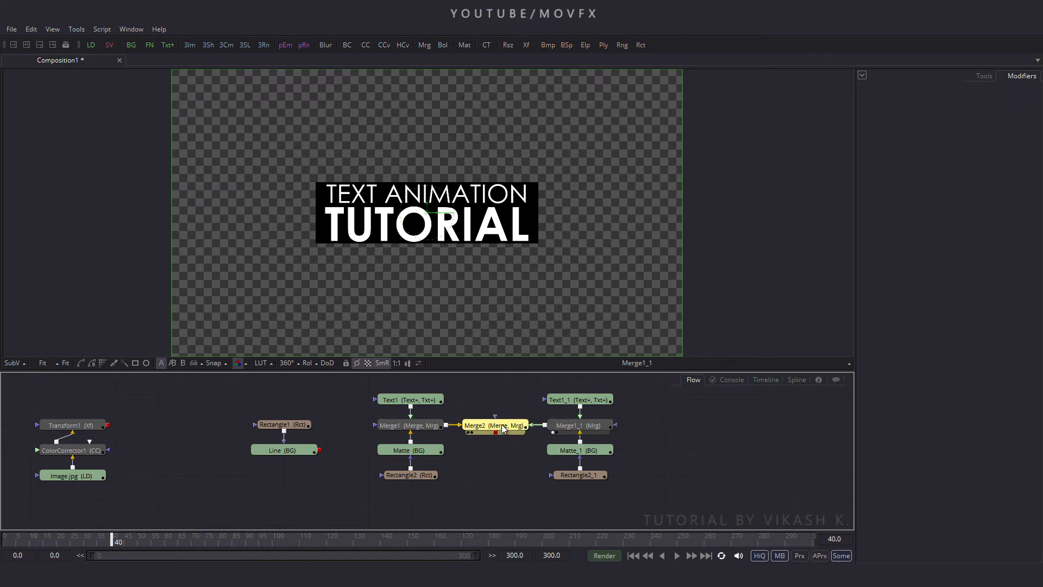
pyautogui.click(481, 425)
# Step: Set the Operator to In on both merges that combine text with its matte
pyautogui.click(424, 426)
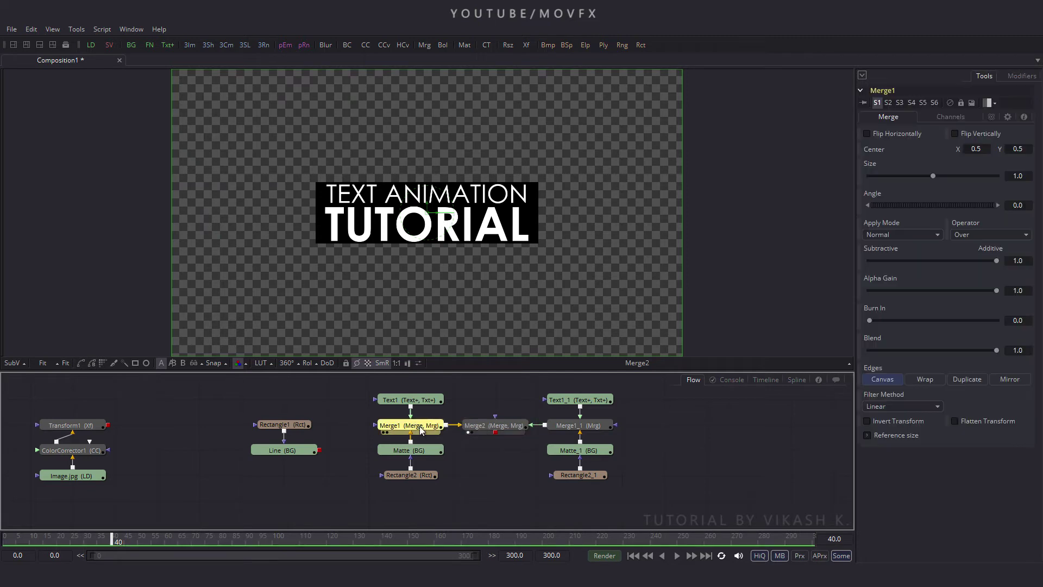
pyautogui.click(976, 241)
pyautogui.click(976, 245)
pyautogui.click(579, 429)
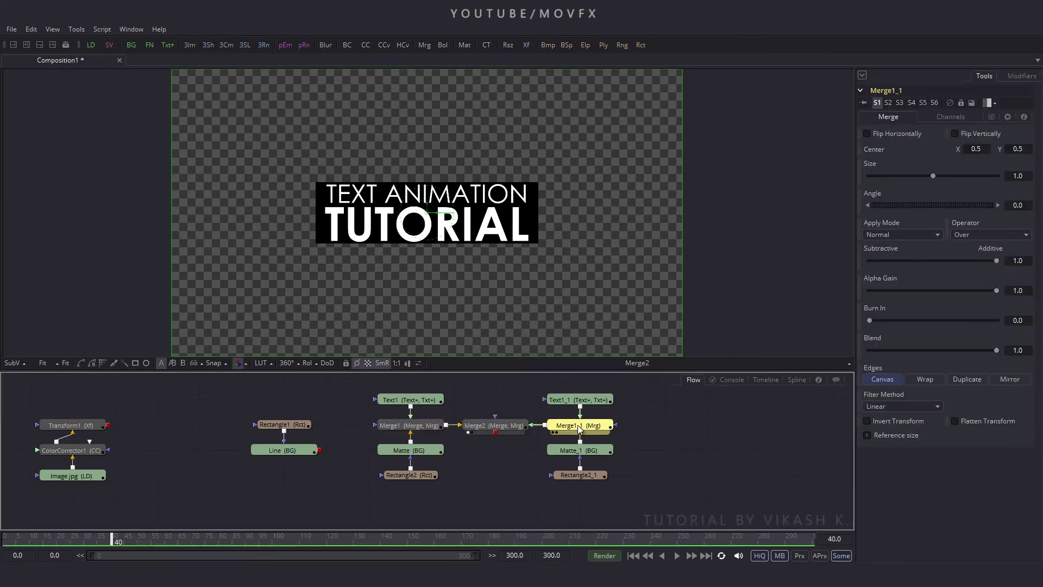
pyautogui.click(969, 235)
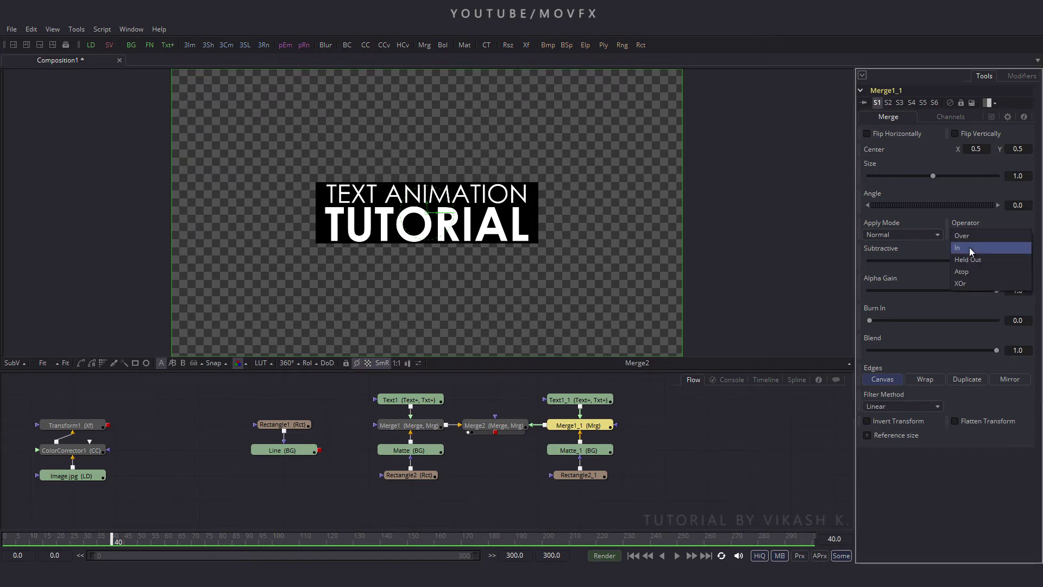
pyautogui.click(969, 247)
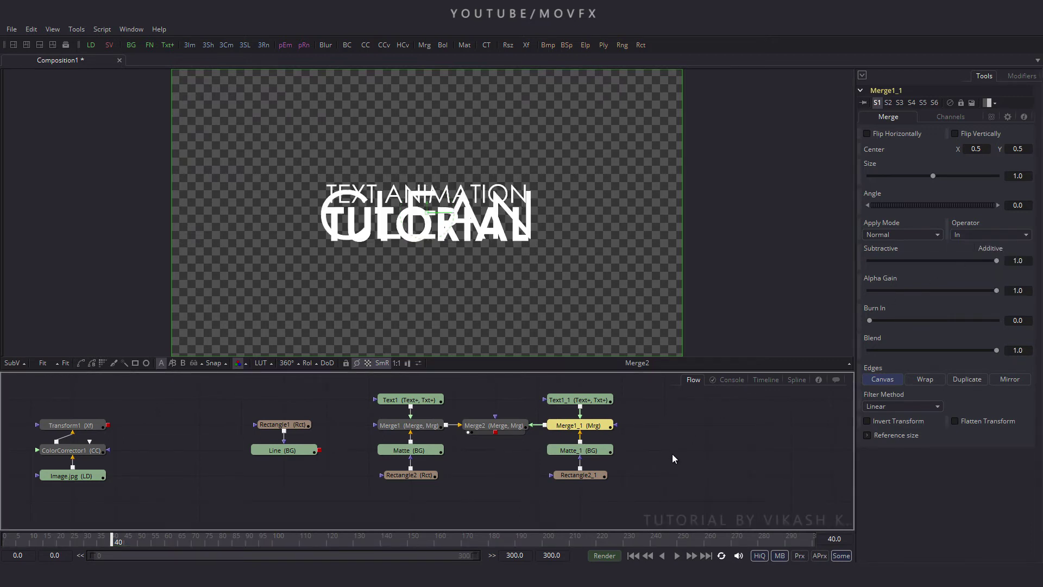
# Step: Enlarge the node area and move the Line background with its rectangle mask above the second text's node column
pyautogui.moveTo(666, 438); pyautogui.dragTo(646, 458)
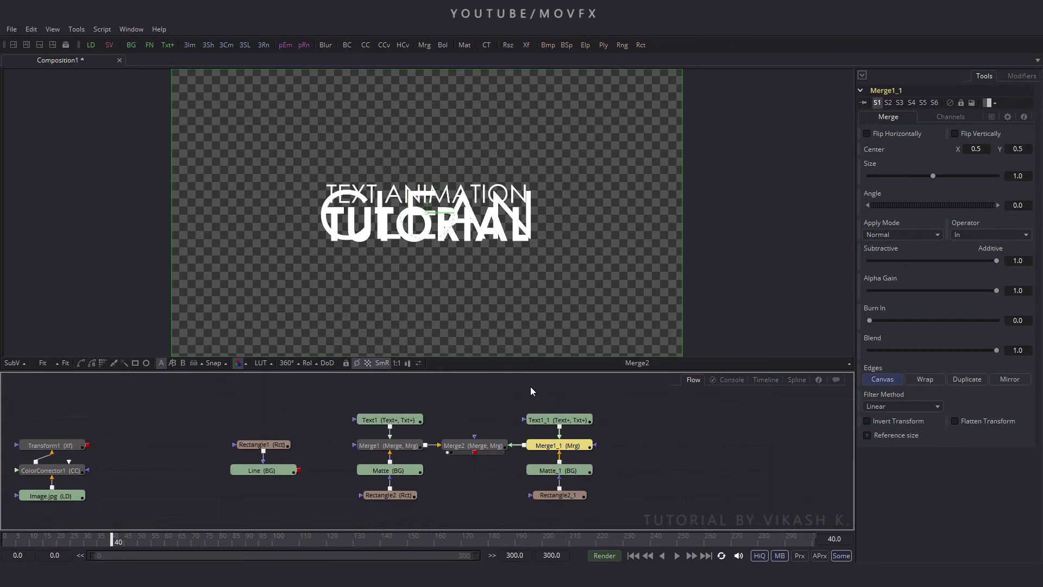
pyautogui.moveTo(524, 375); pyautogui.dragTo(524, 335)
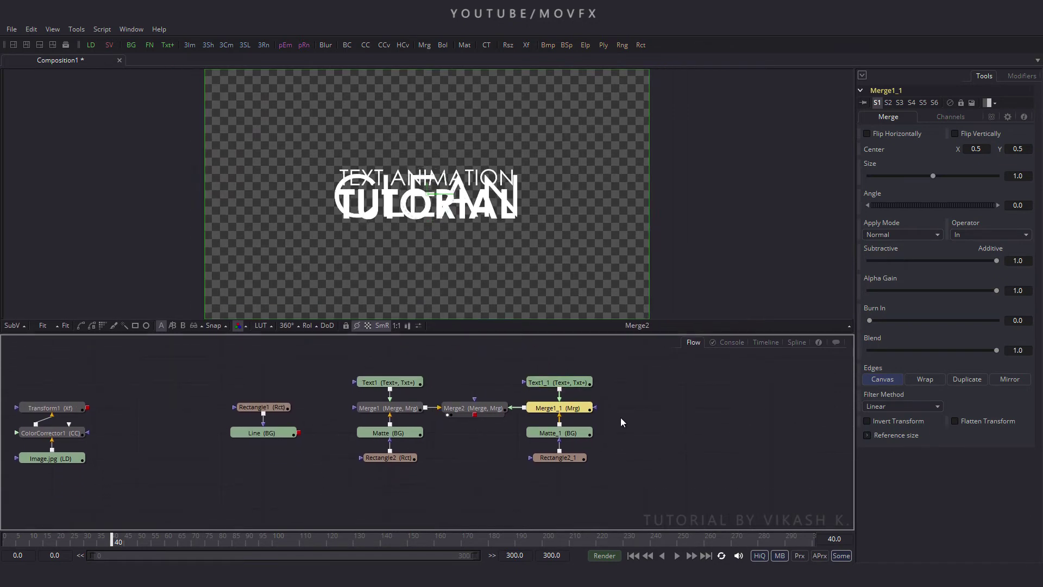
pyautogui.moveTo(623, 421); pyautogui.dragTo(615, 447)
pyautogui.moveTo(195, 408)
pyautogui.mouseDown()
pyautogui.moveTo(272, 485)
pyautogui.moveTo(546, 389)
pyautogui.moveTo(548, 365)
pyautogui.mouseUp()
pyautogui.click(549, 363)
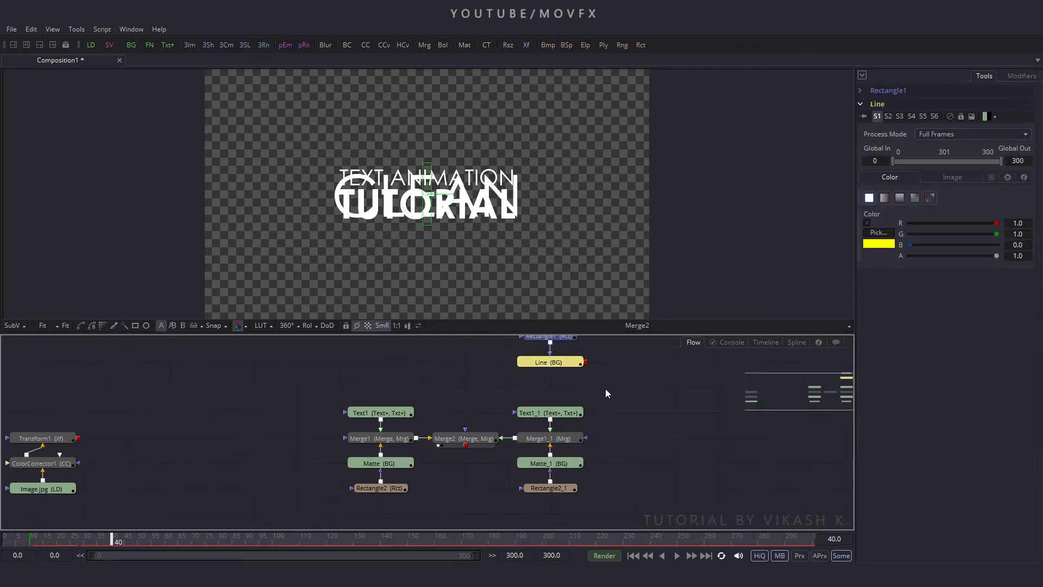
# Step: Add another Merge node placing Line over the combined titles, position it beside Line, and display its result in the viewer
pyautogui.moveTo(597, 391); pyautogui.dragTo(553, 416)
pyautogui.click(555, 420)
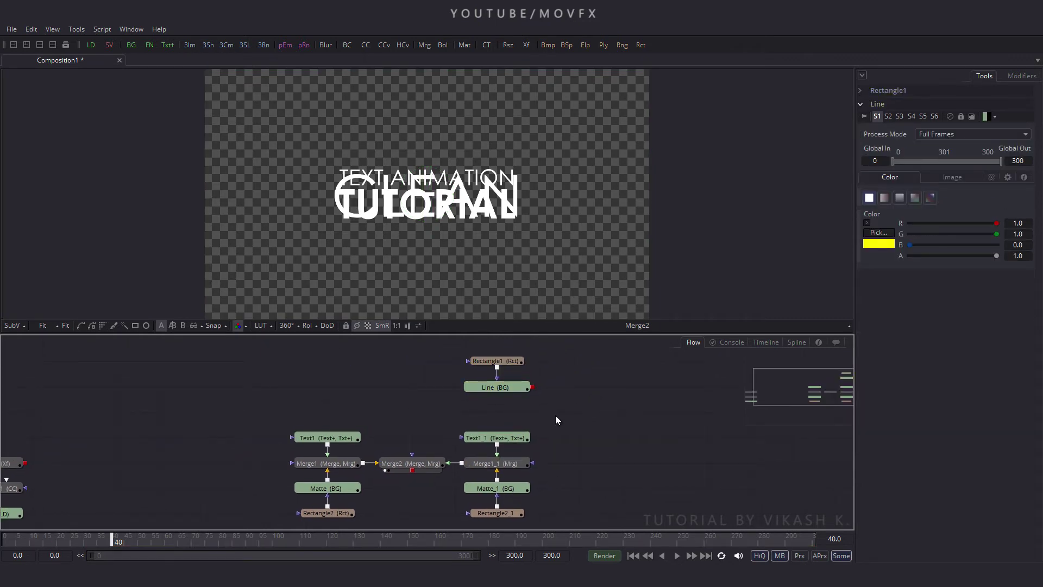
pyautogui.click(425, 45)
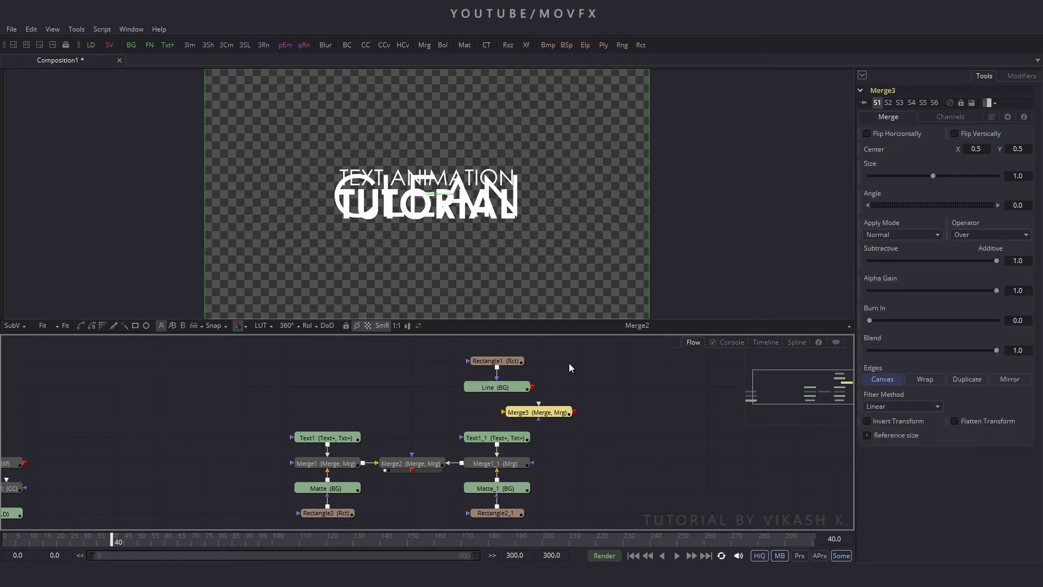
pyautogui.moveTo(544, 421); pyautogui.dragTo(405, 463)
pyautogui.moveTo(375, 389); pyautogui.dragTo(491, 391)
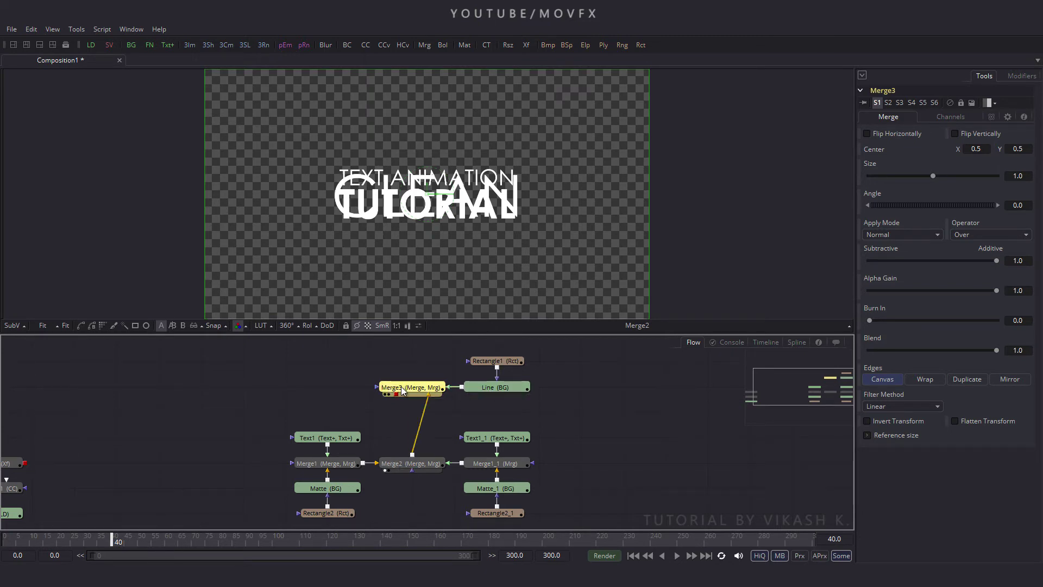
pyautogui.press('1')
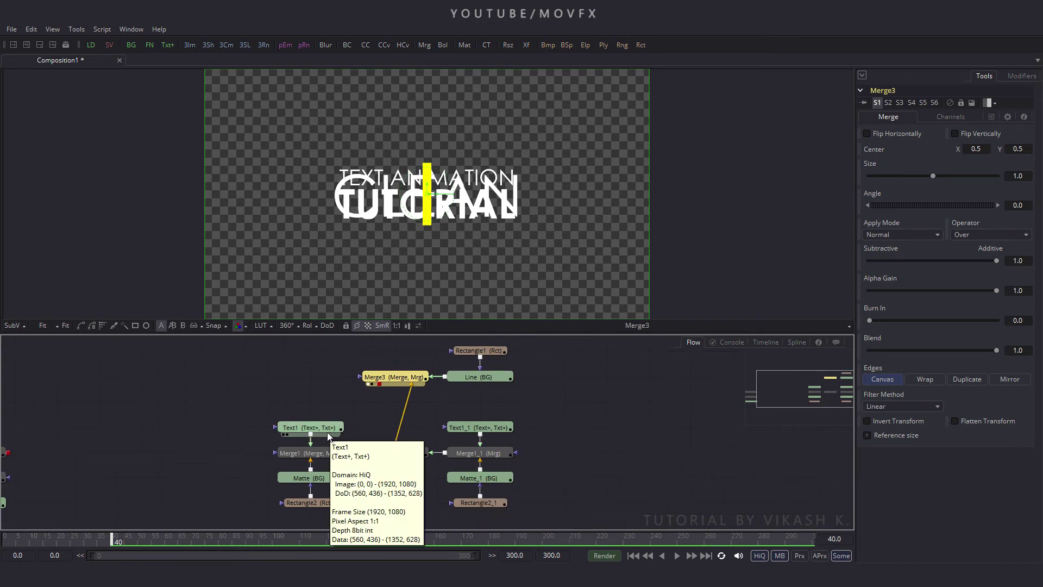
# Step: Reposition the CLEAN text to the left of the yellow line and TEXT ANIMATION TUTORIAL to its right
pyautogui.click(327, 433)
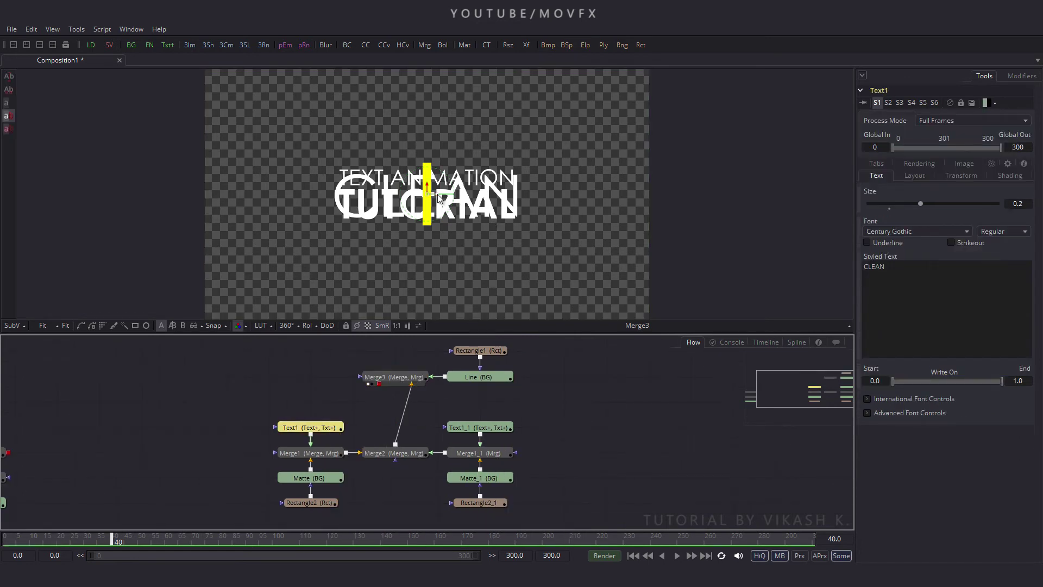
pyautogui.moveTo(438, 199); pyautogui.dragTo(336, 197)
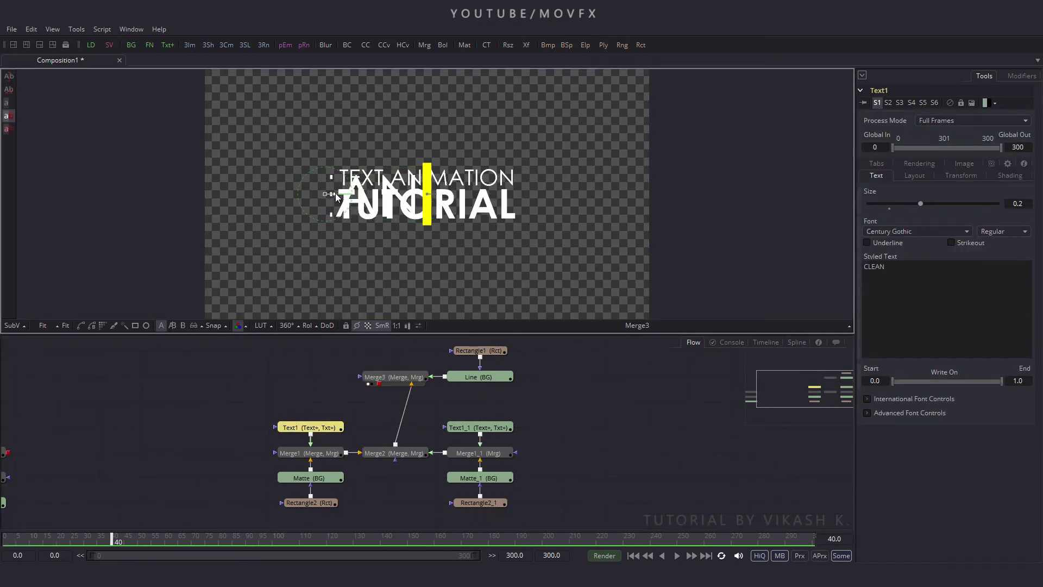
pyautogui.click(476, 428)
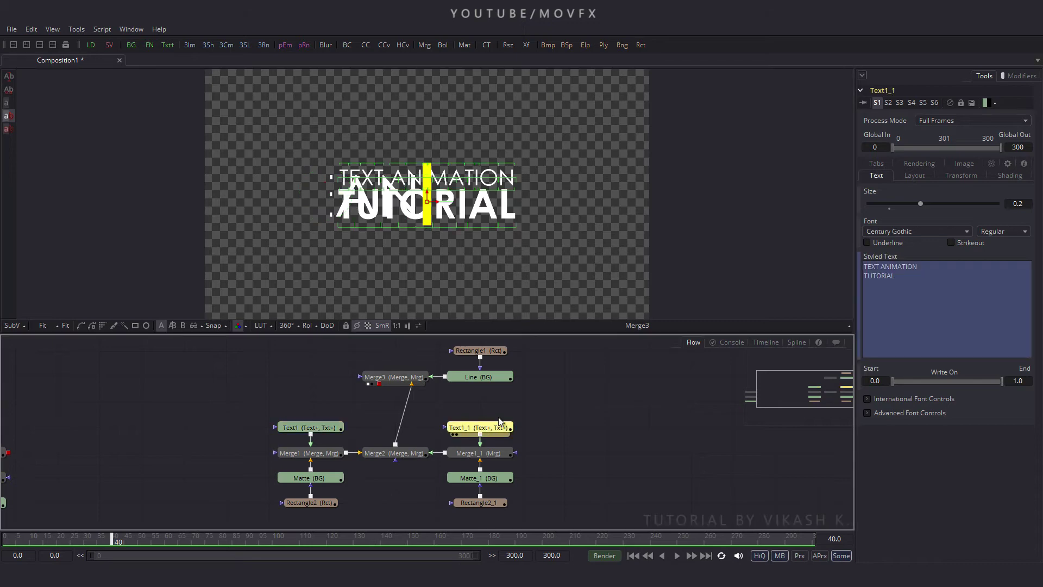
pyautogui.moveTo(435, 201); pyautogui.dragTo(539, 198)
# Step: Move each text's matte rectangle over its title, so CLEAN's mask ends left of the line and TUTORIAL's starts right of it
pyautogui.click(309, 427)
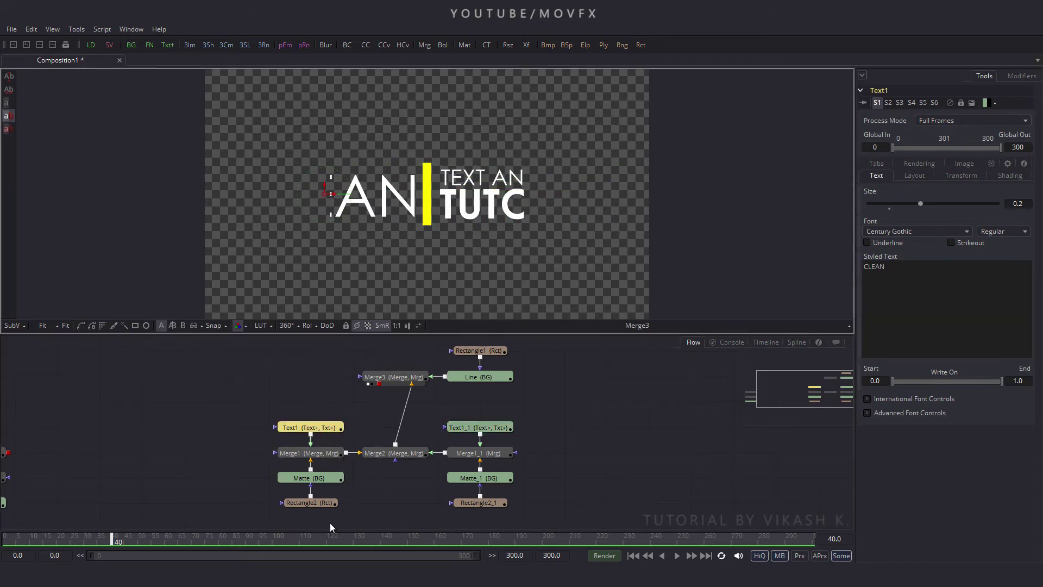
pyautogui.click(324, 504)
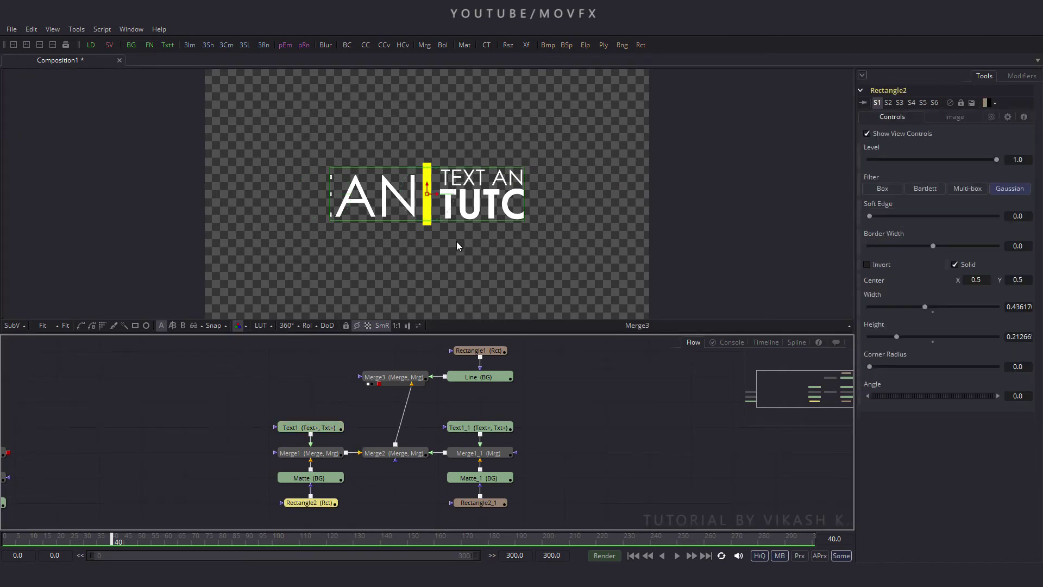
pyautogui.moveTo(438, 197); pyautogui.dragTo(339, 196)
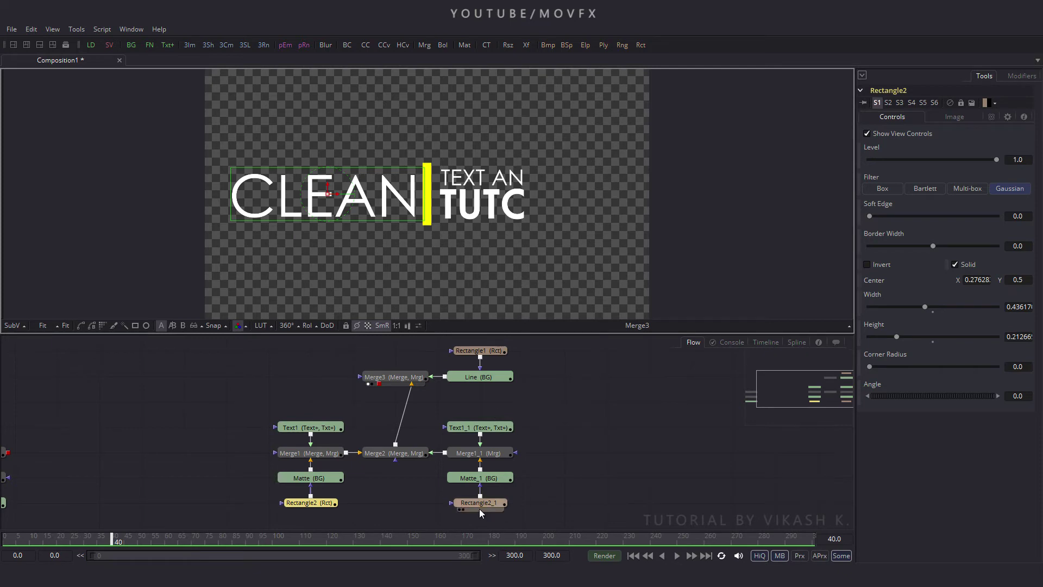
pyautogui.click(486, 503)
pyautogui.moveTo(434, 207); pyautogui.dragTo(513, 221)
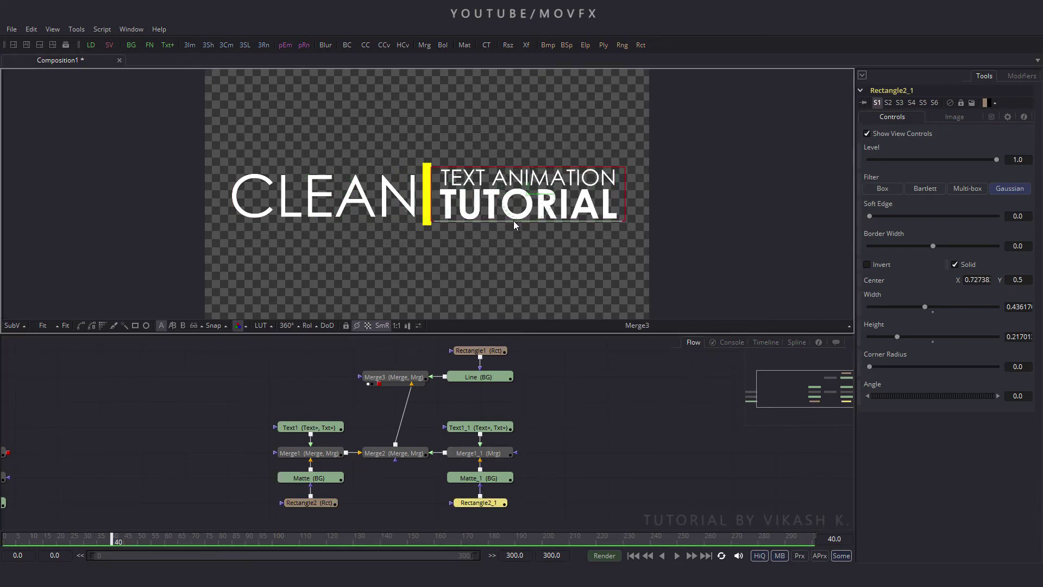
pyautogui.click(591, 388)
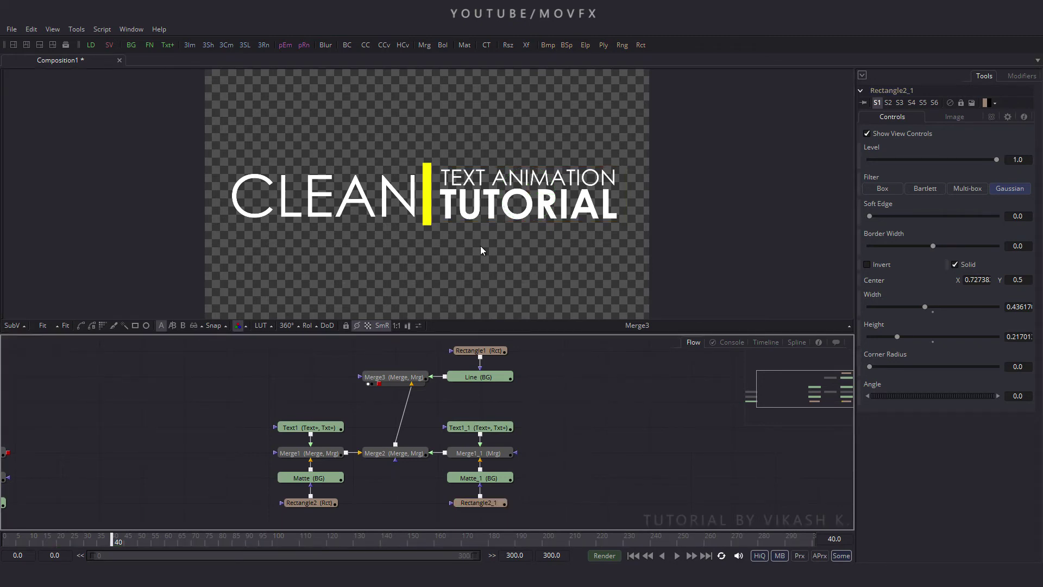
# Step: At frame 120, start animating the layout Center of both the CLEAN and TEXT ANIMATION TUTORIAL texts
pyautogui.moveTo(158, 546); pyautogui.dragTo(328, 556)
pyautogui.click(309, 431)
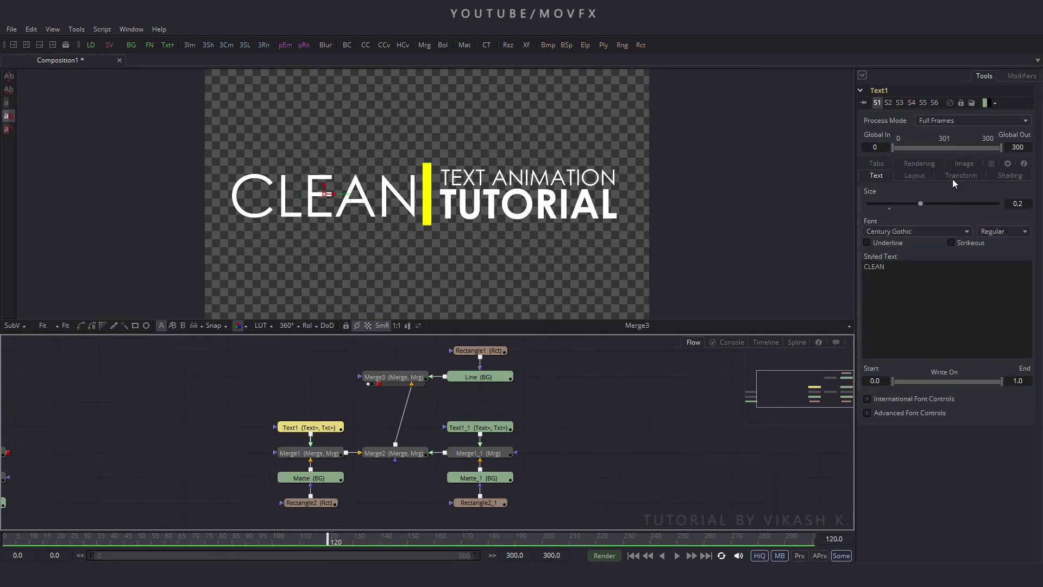
pyautogui.click(918, 177)
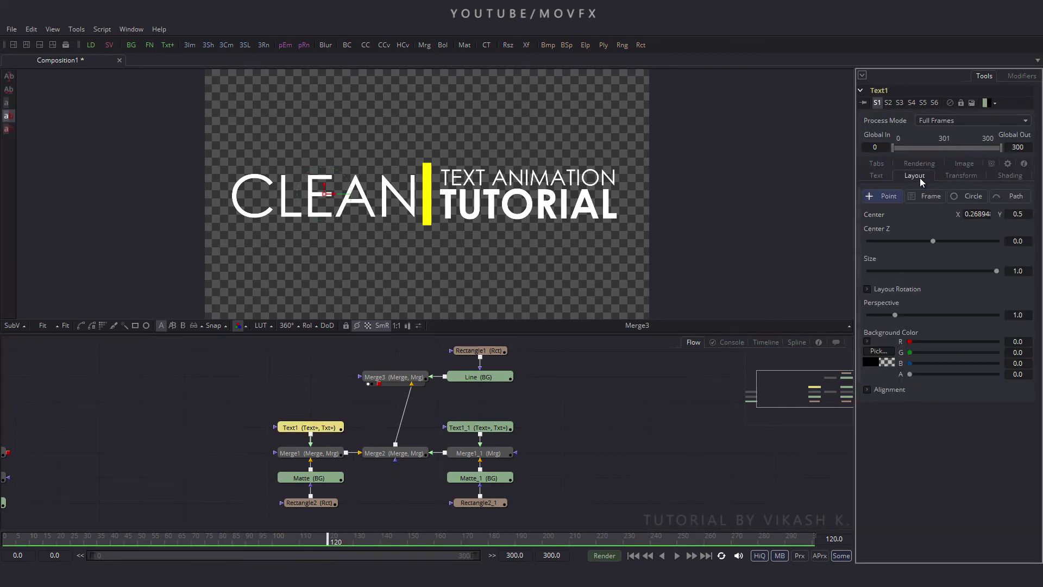
pyautogui.rightClick(871, 214)
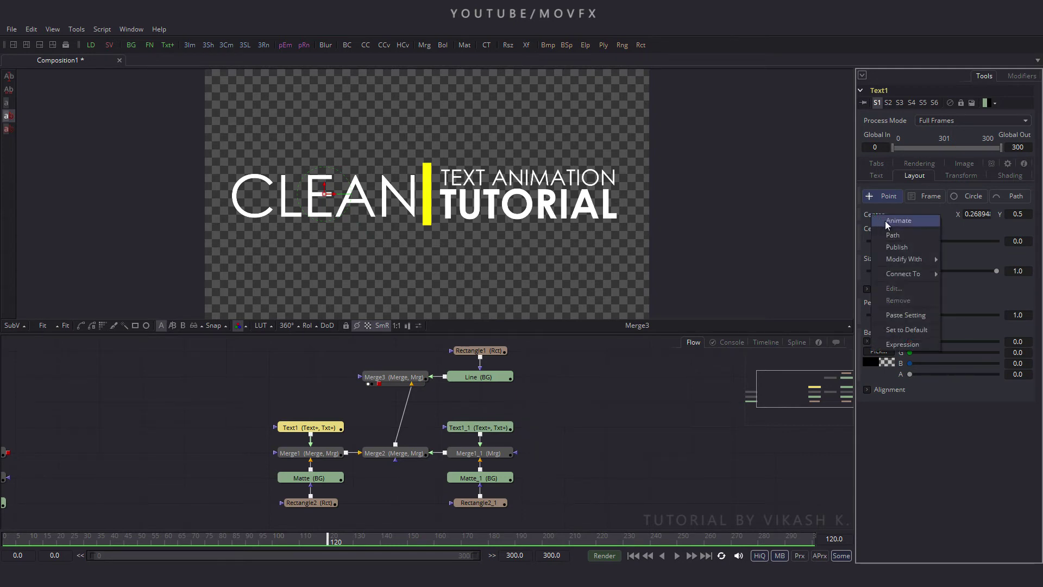
pyautogui.click(888, 223)
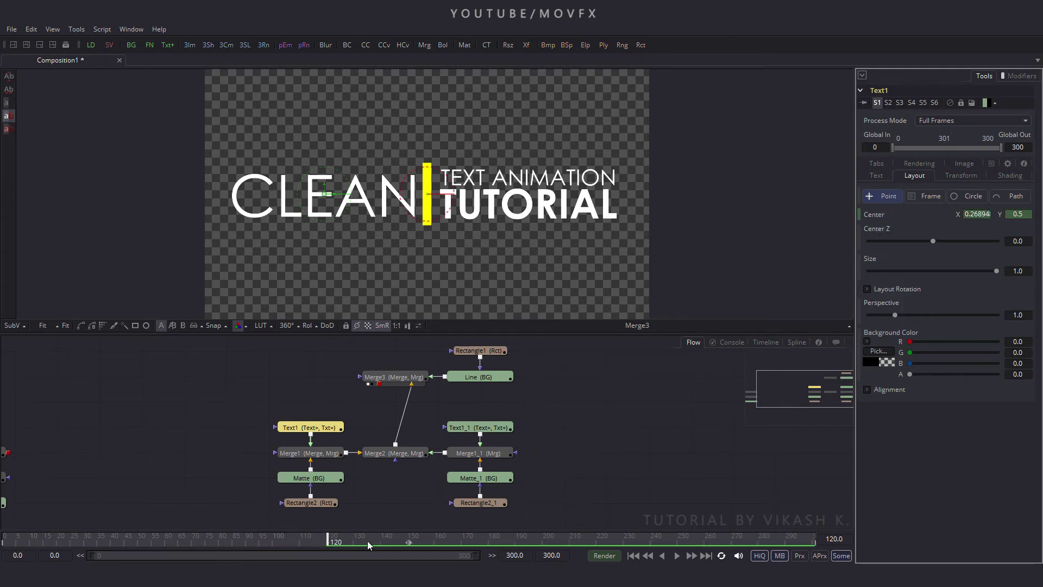
pyautogui.click(465, 431)
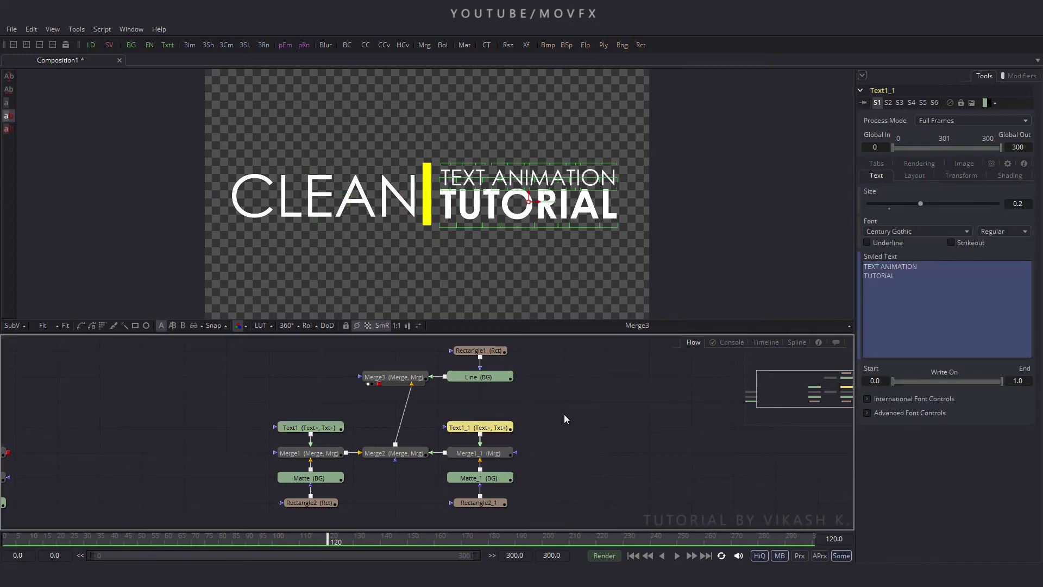
pyautogui.click(914, 176)
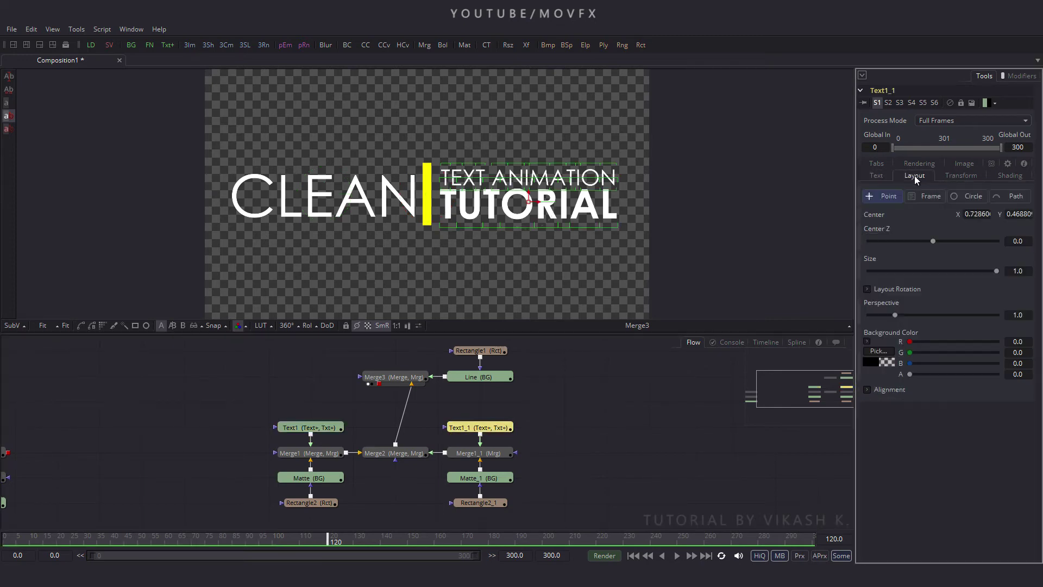
pyautogui.rightClick(872, 214)
pyautogui.click(898, 221)
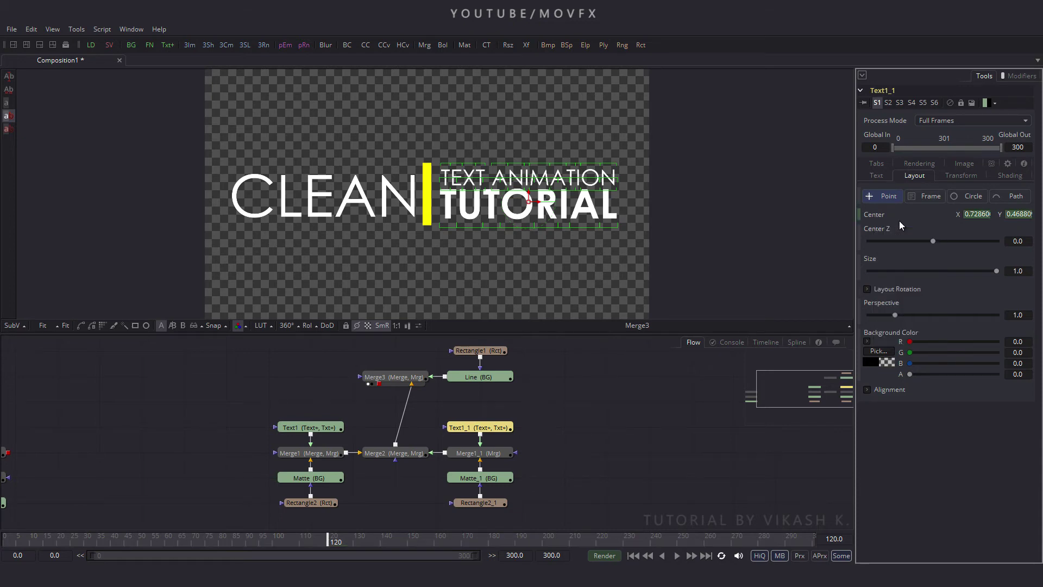
# Step: At frame 40, shift each text horizontally across the line and out of its matte, TUTORIAL to the left and CLEAN to the right
pyautogui.moveTo(249, 547); pyautogui.dragTo(115, 546)
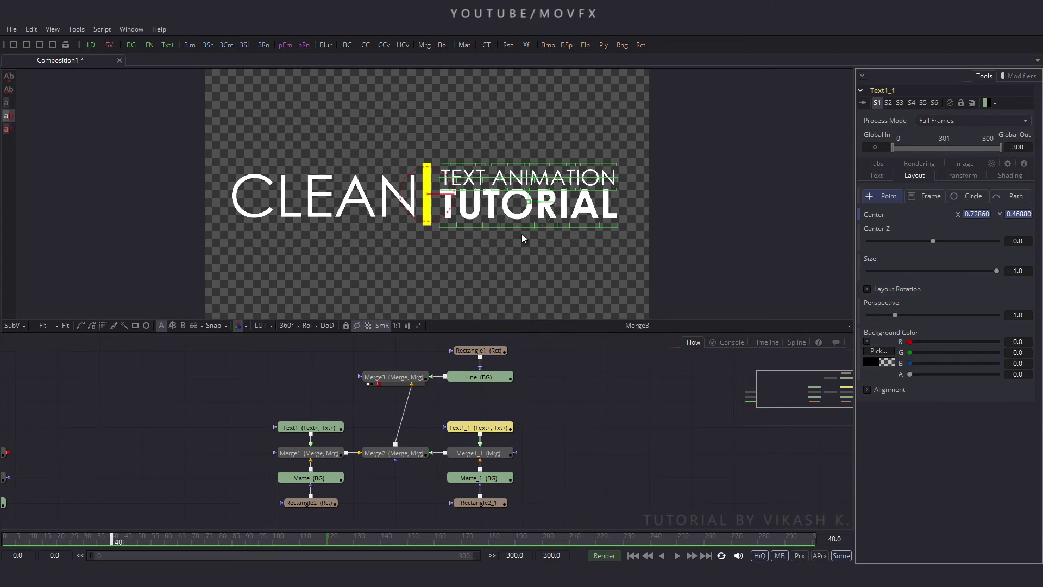
pyautogui.moveTo(529, 201); pyautogui.dragTo(346, 199)
pyautogui.click(314, 428)
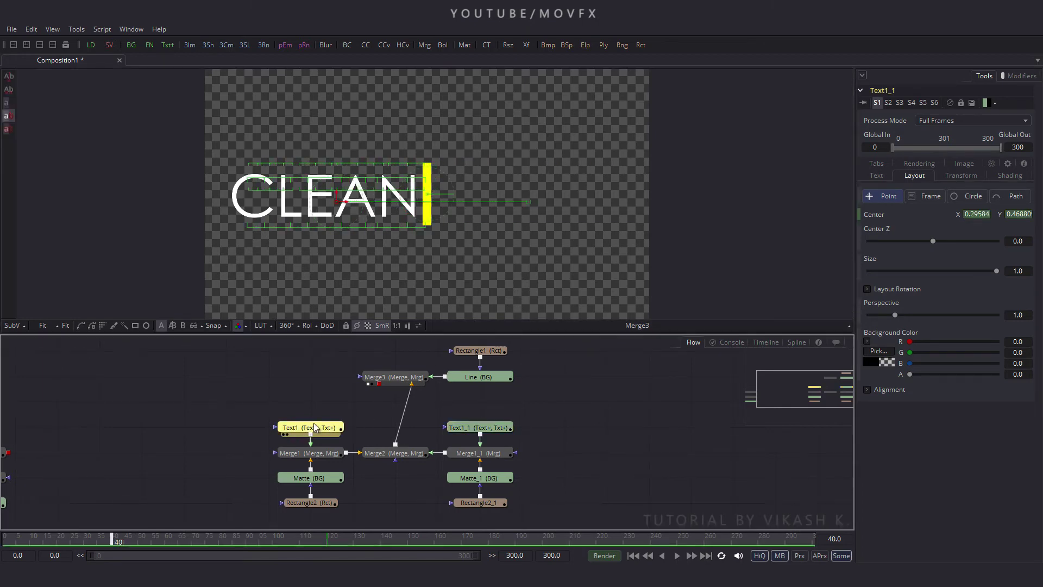
pyautogui.moveTo(329, 194); pyautogui.dragTo(527, 194)
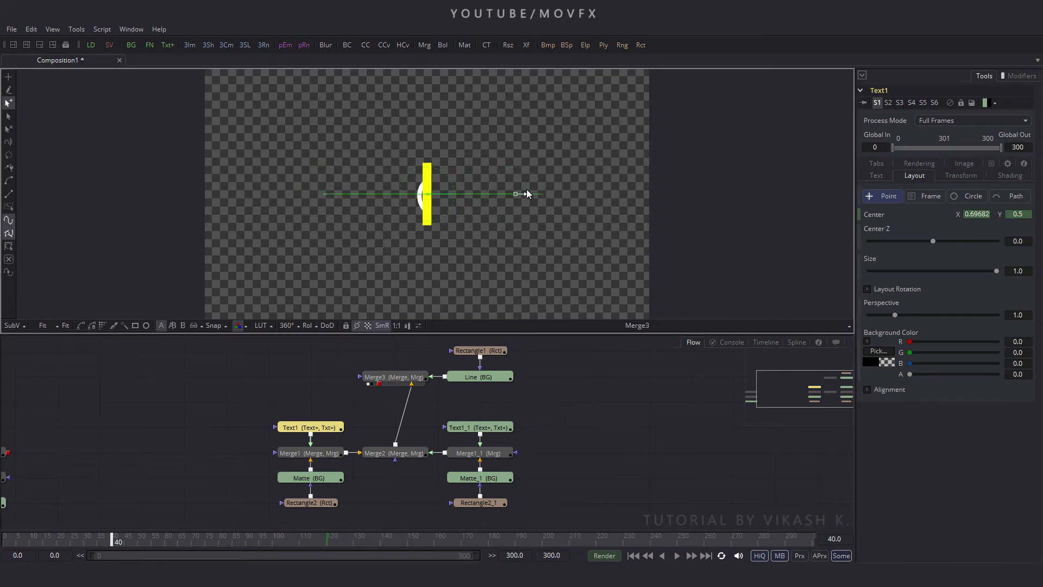
# Step: At frame 190, set a hold keyframe on the Center of both the CLEAN and TEXT ANIMATION TUTORIAL texts
pyautogui.moveTo(128, 543); pyautogui.dragTo(517, 548)
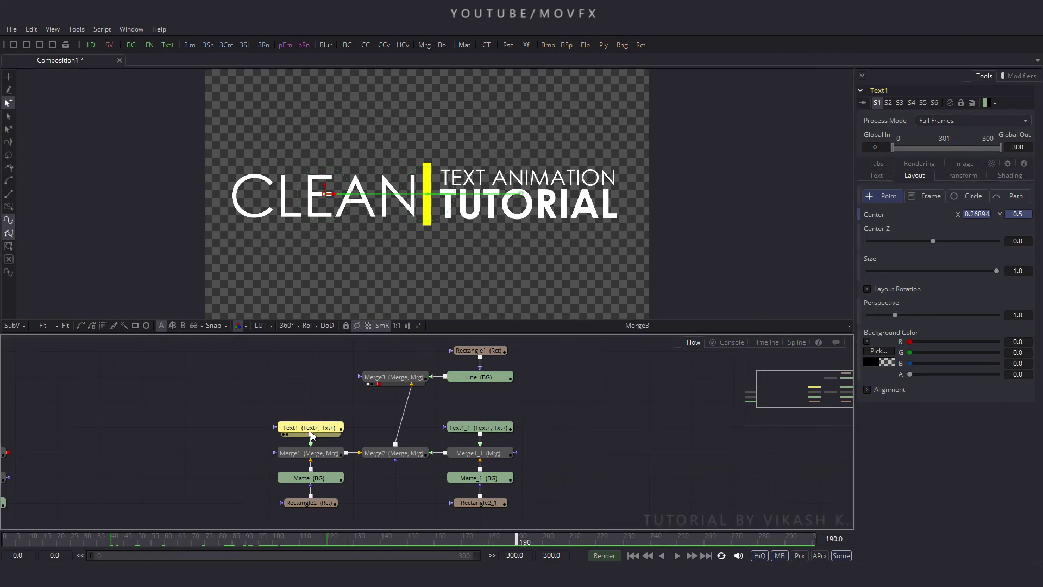
pyautogui.rightClick(876, 214)
pyautogui.click(891, 221)
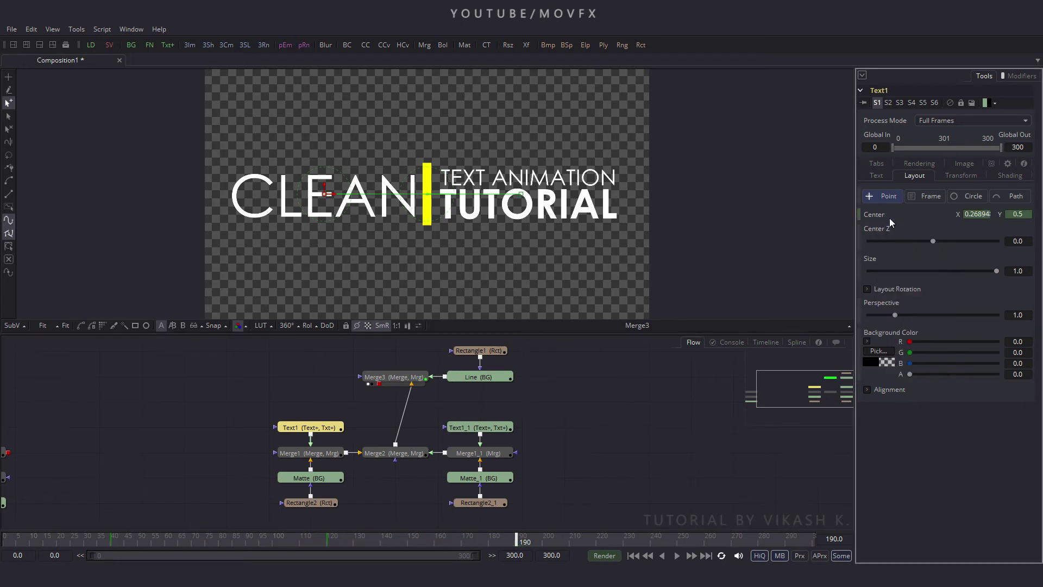
pyautogui.click(504, 430)
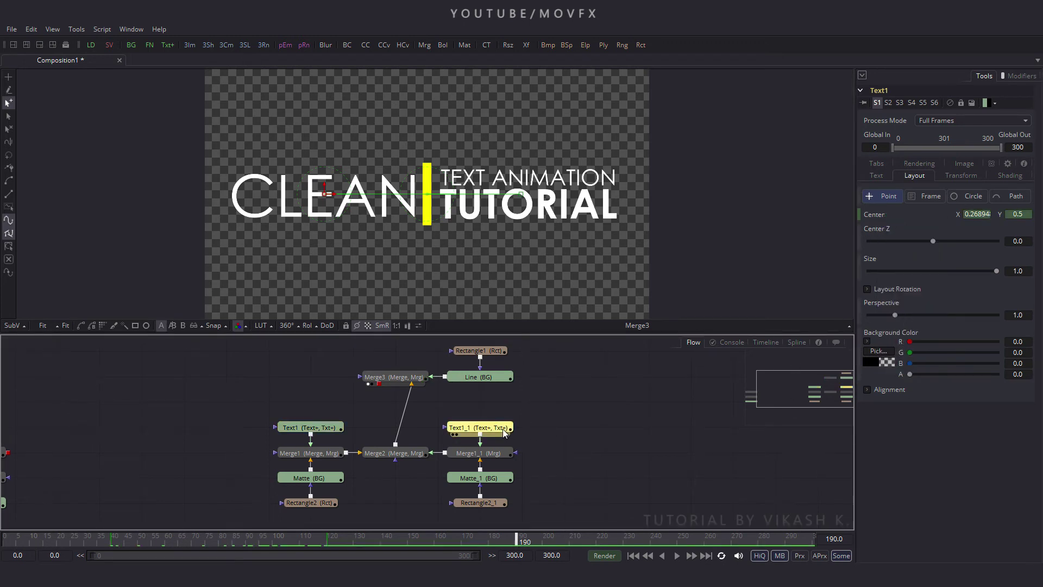
pyautogui.rightClick(874, 214)
pyautogui.click(895, 220)
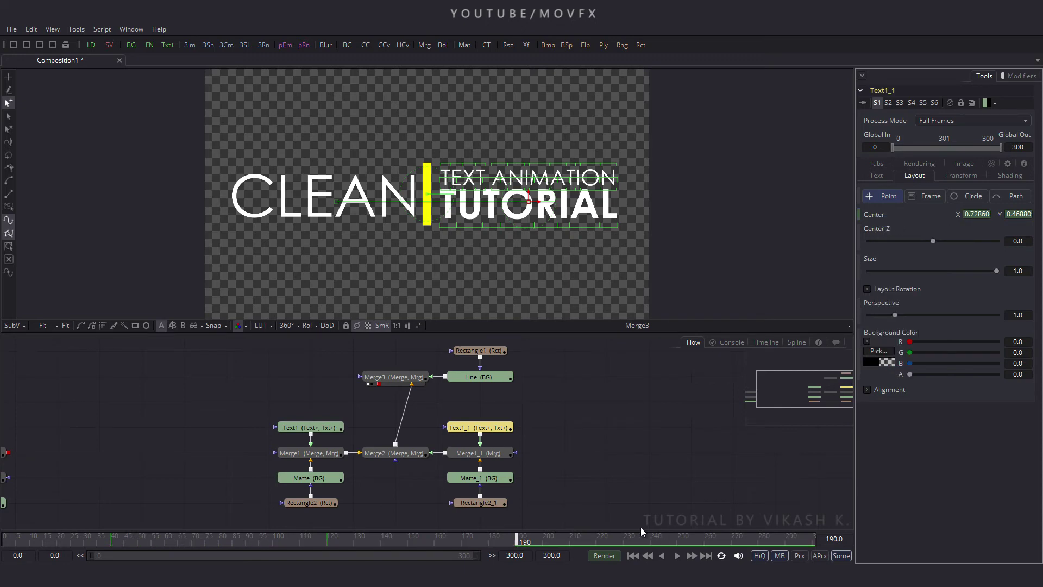
# Step: At frame 270, hide both texts again by moving TUTORIAL to Center X about 0.29 and CLEAN to about 0.72
pyautogui.moveTo(587, 537); pyautogui.dragTo(723, 545)
pyautogui.moveTo(745, 548); pyautogui.dragTo(732, 544)
pyautogui.moveTo(528, 201); pyautogui.dragTo(342, 202)
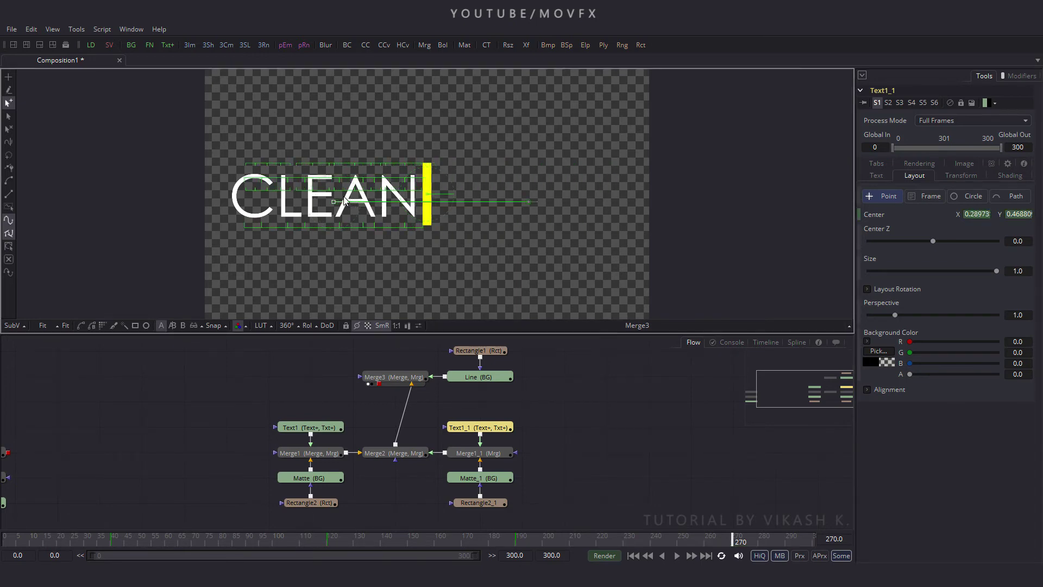
pyautogui.click(290, 427)
pyautogui.moveTo(340, 196); pyautogui.dragTo(529, 196)
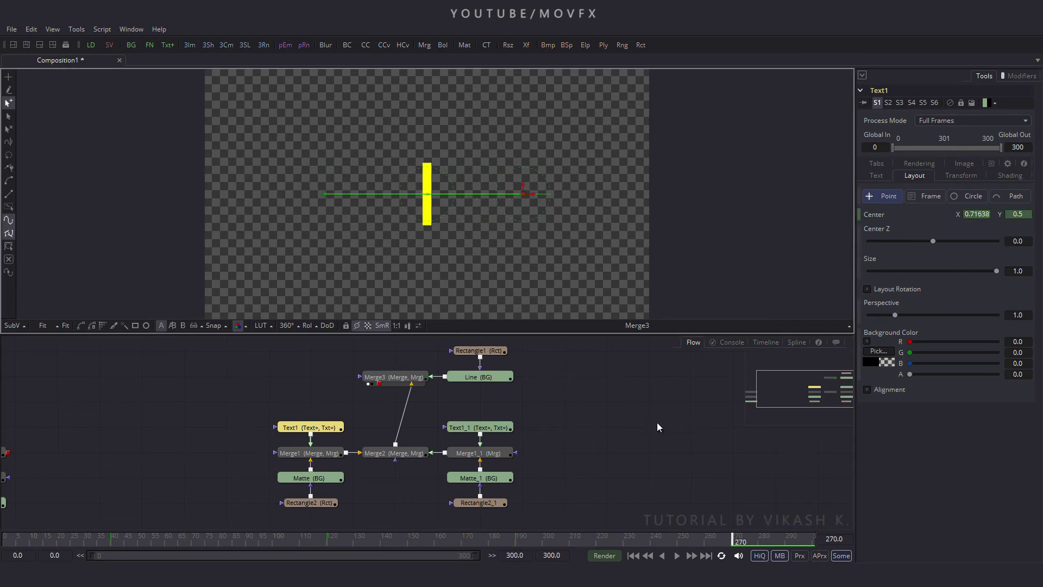
# Step: Keyframe the line mask's Height at 0.25 on frame 270 and 0.0 on frame 300, and play back the animation
pyautogui.click(378, 540)
pyautogui.moveTo(553, 539); pyautogui.dragTo(733, 550)
pyautogui.click(480, 352)
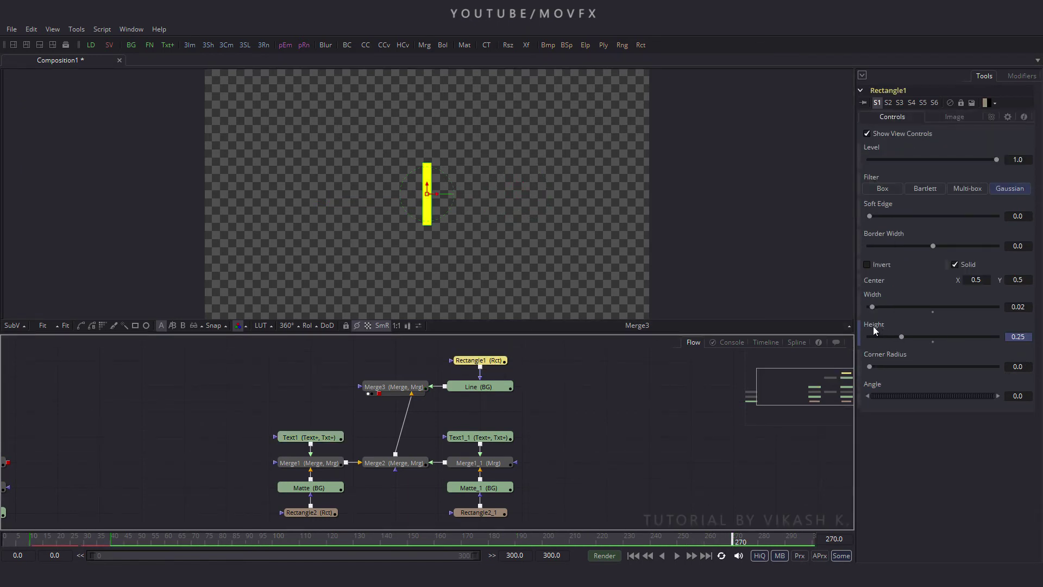
pyautogui.rightClick(874, 330)
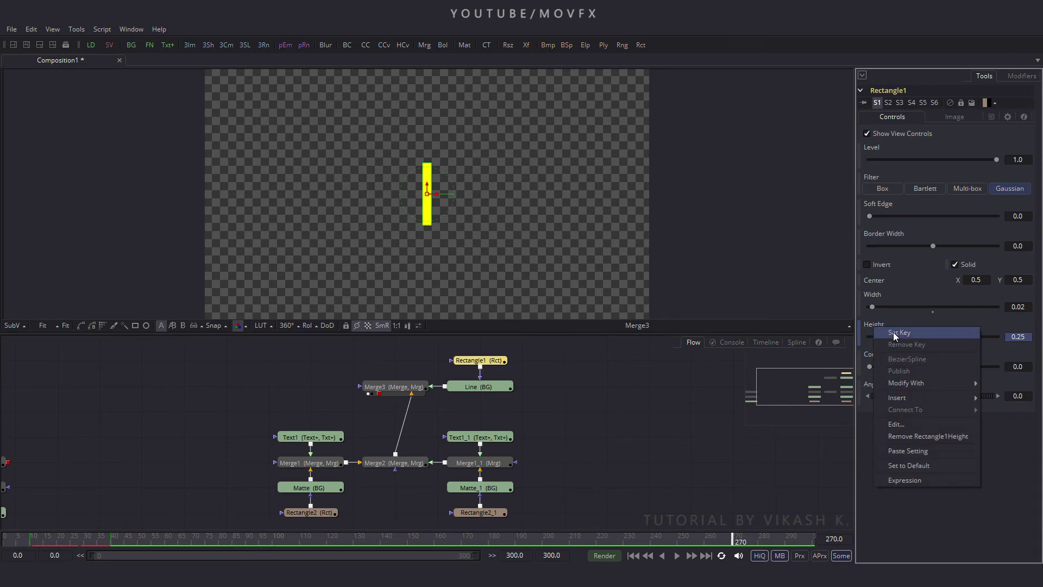
pyautogui.click(894, 333)
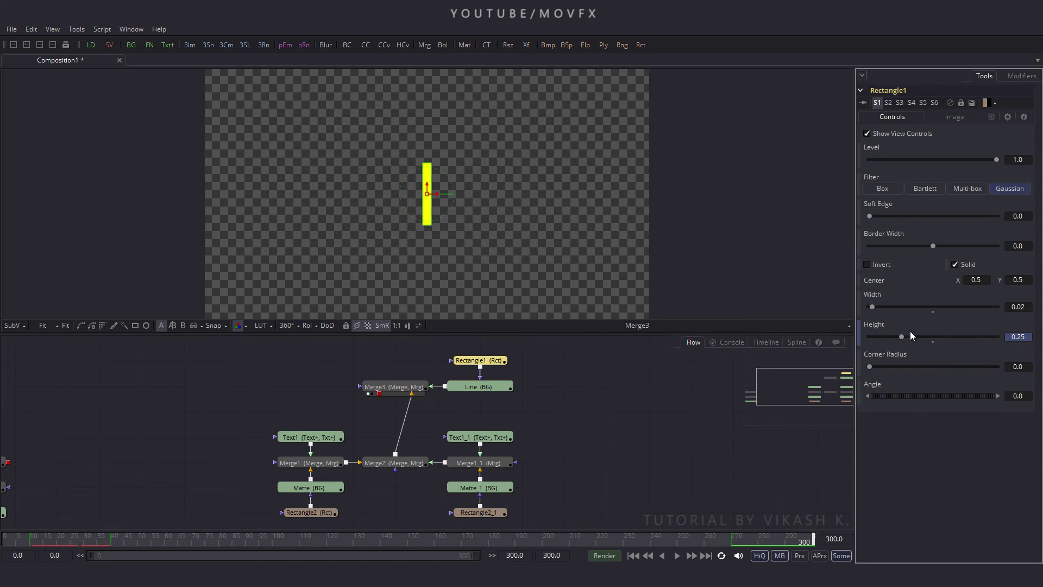
pyautogui.moveTo(901, 338); pyautogui.dragTo(869, 338)
pyautogui.click(628, 463)
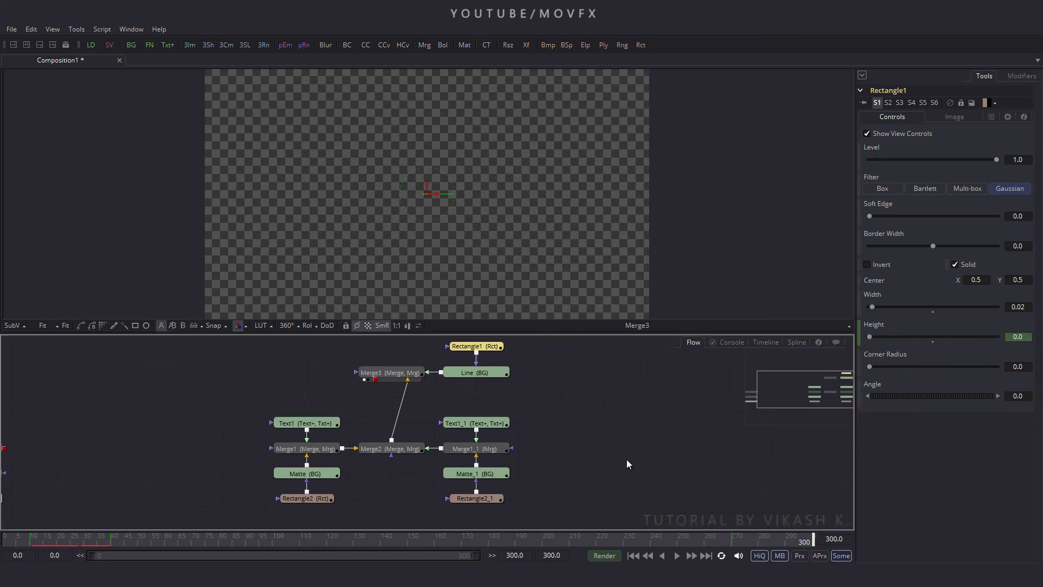
pyautogui.click(677, 555)
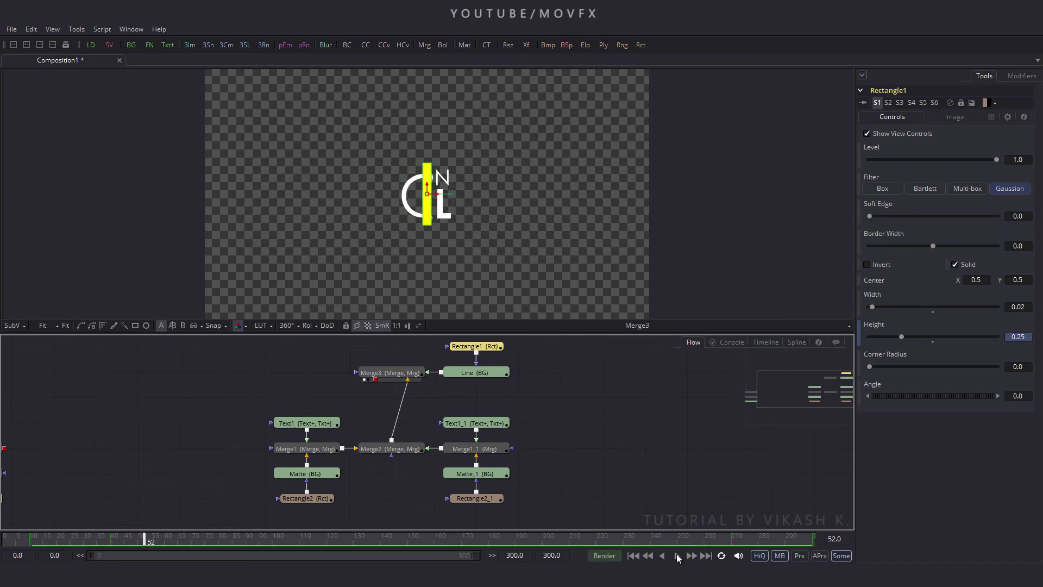
# Step: Show Transform1's Size curve in a maximized Spline editor, fit it to view, and smooth its two keyframes
pyautogui.click(797, 342)
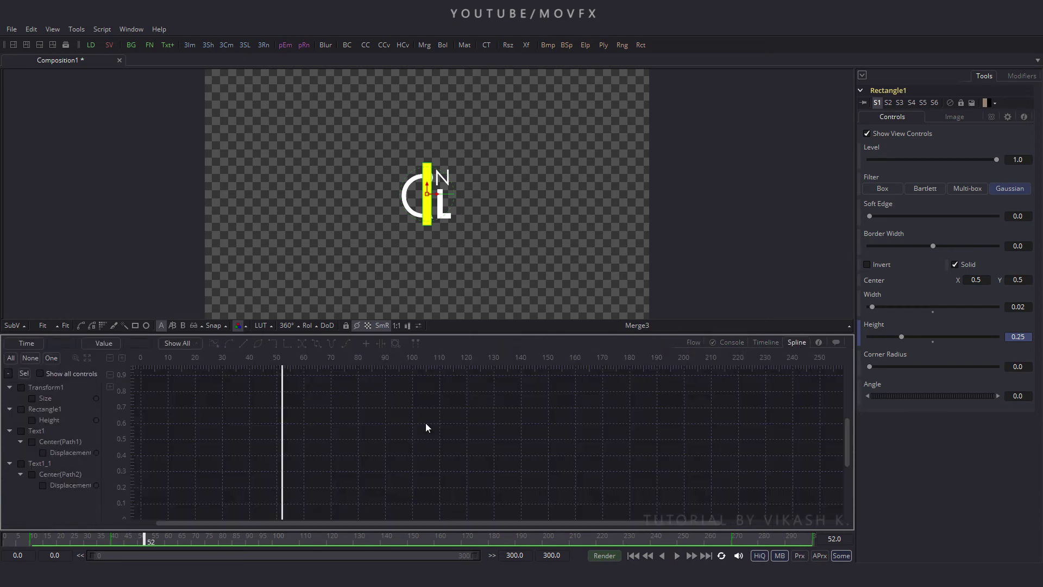
pyautogui.press('F4')
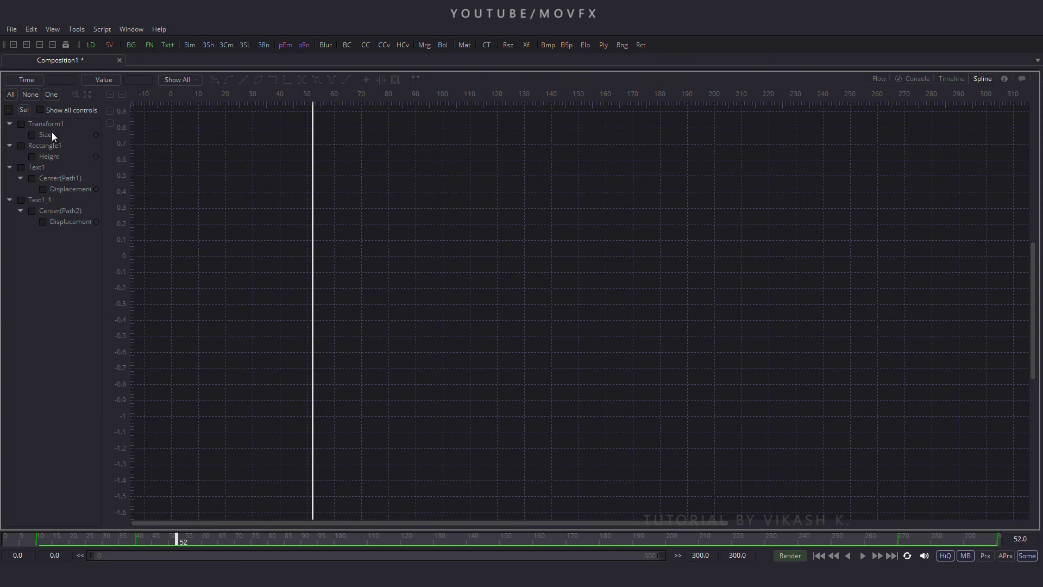
pyautogui.click(21, 124)
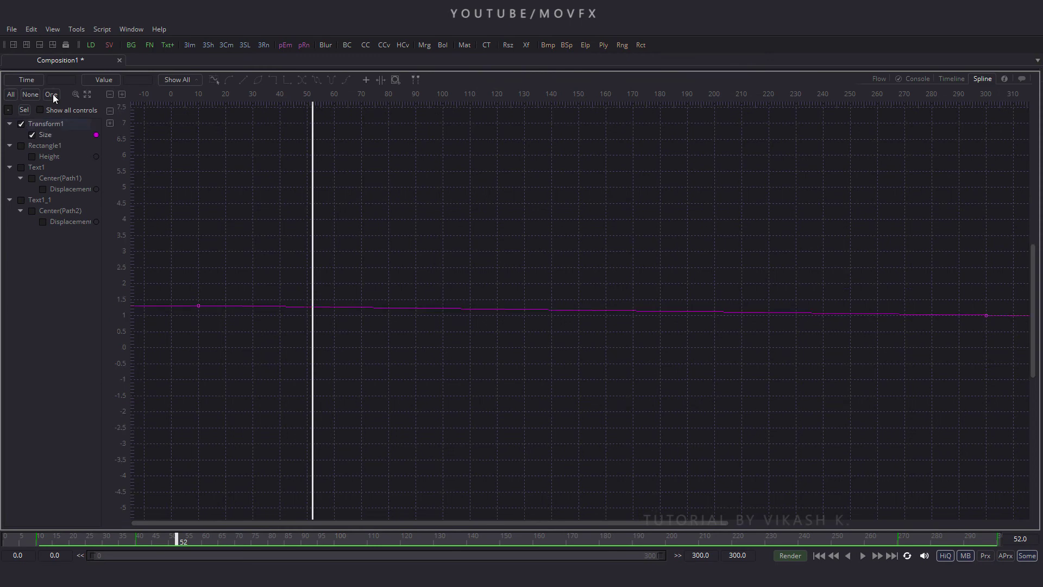
pyautogui.click(87, 95)
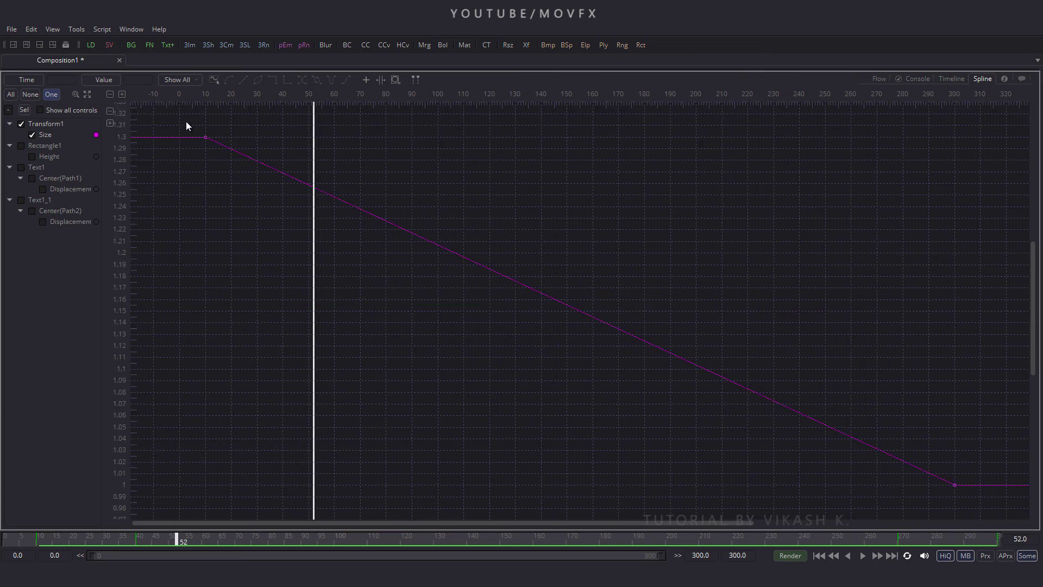
pyautogui.moveTo(187, 123); pyautogui.dragTo(1001, 501)
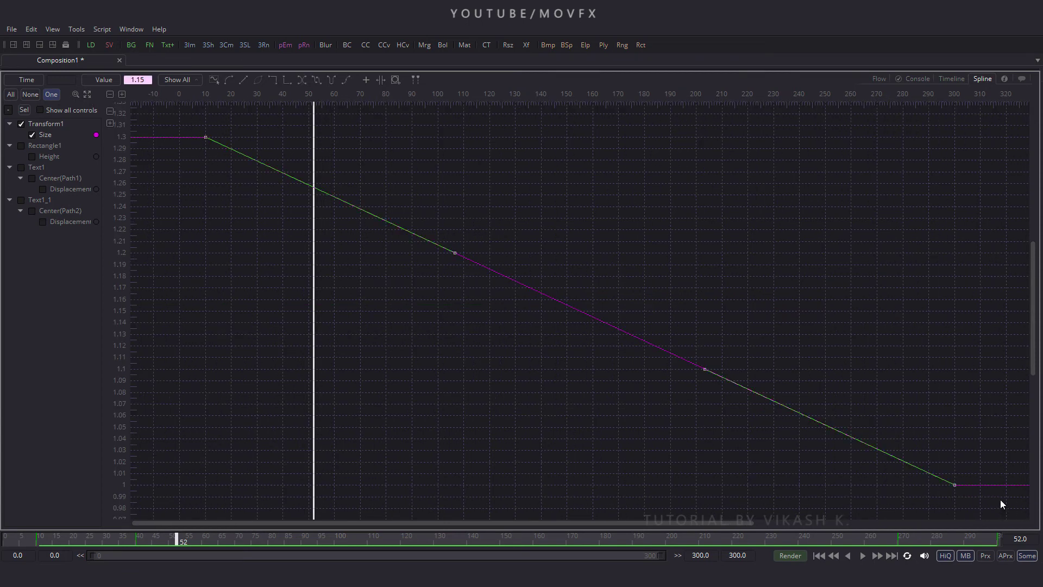
pyautogui.press('s')
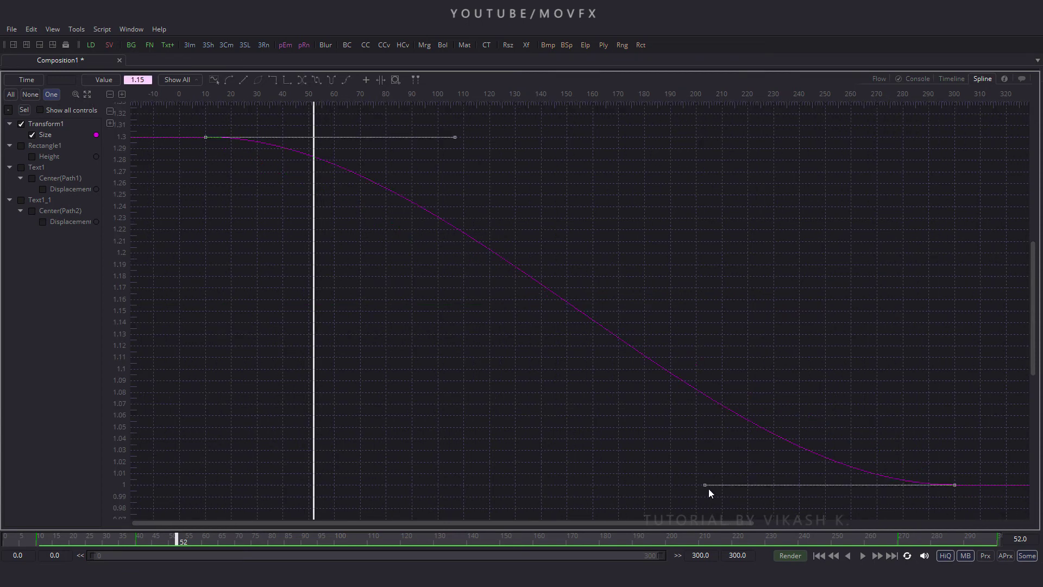
# Step: Extend the frame 300 handle of Transform1's Size curve back to frame 10 for a long ease-out
pyautogui.moveTo(703, 489); pyautogui.dragTo(204, 490)
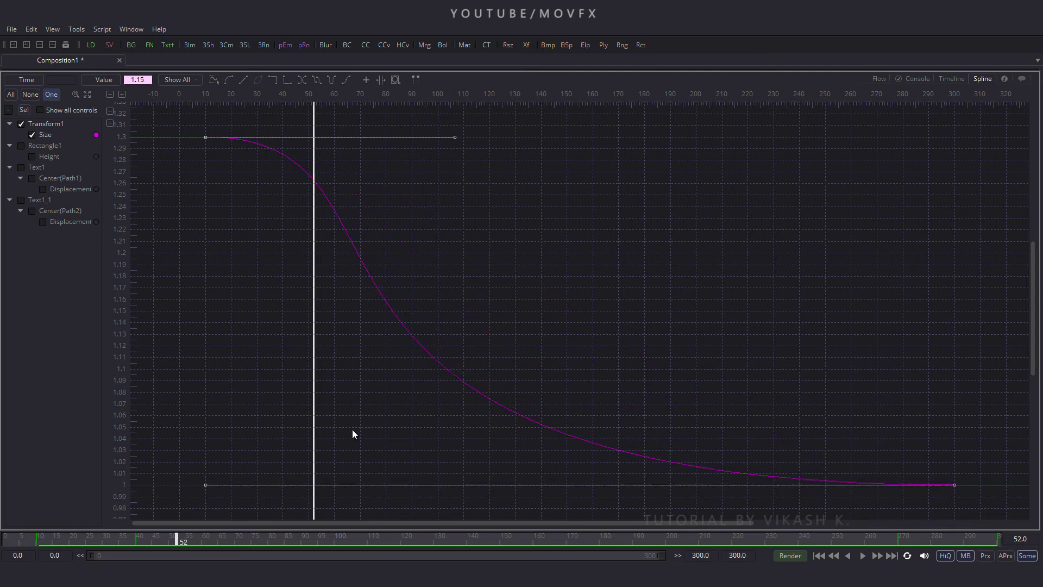
# Step: Smooth the first two keyframes of Rectangle1's Height curve and extend the frame 40 handle back to frame 10
pyautogui.click(21, 145)
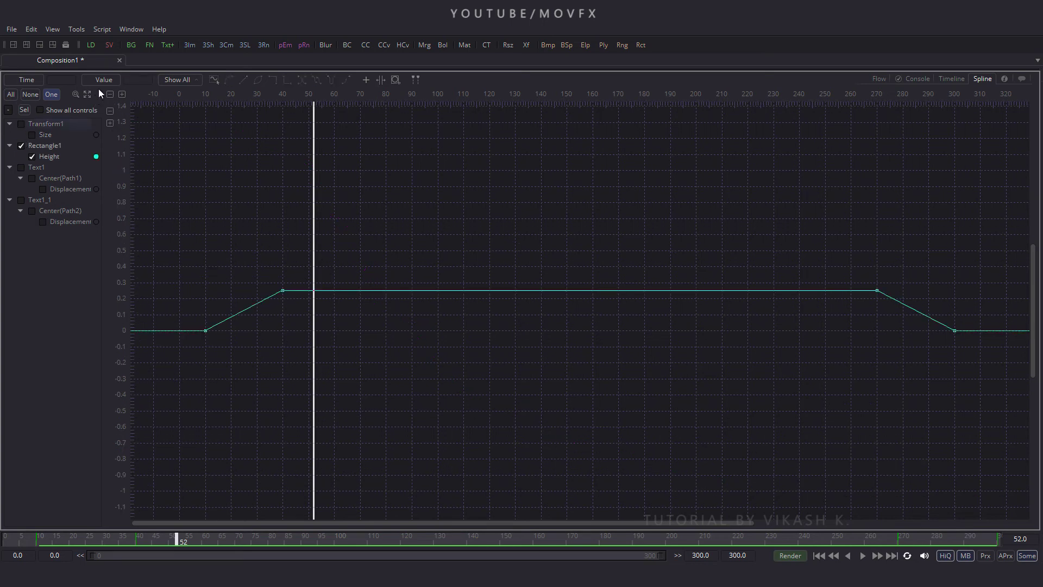
pyautogui.hotkey('ctrl', 'f')
pyautogui.moveTo(306, 115); pyautogui.dragTo(165, 503)
pyautogui.press('s')
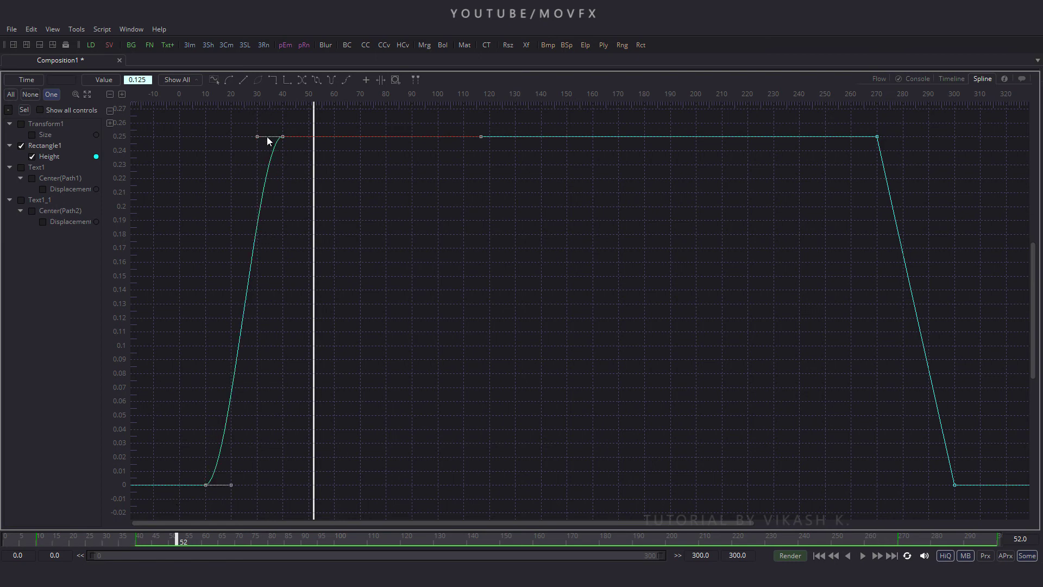
pyautogui.moveTo(256, 137); pyautogui.dragTo(206, 139)
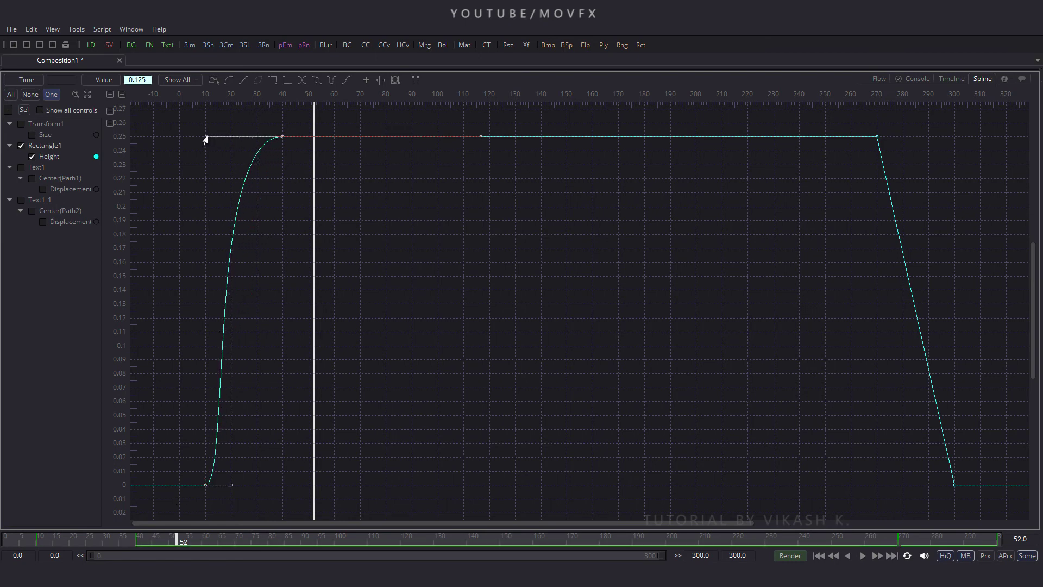
# Step: Smooth the last two keyframes of Rectangle1's Height curve and extend the frame 270 handle forward to frame 300
pyautogui.moveTo(851, 124); pyautogui.dragTo(986, 494)
pyautogui.press('s')
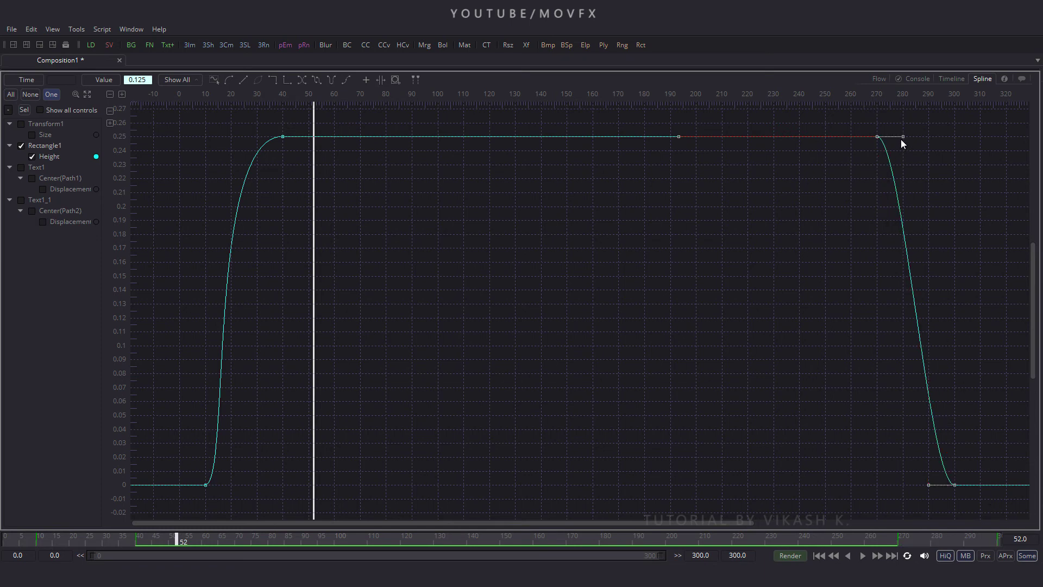
pyautogui.moveTo(901, 139); pyautogui.dragTo(953, 140)
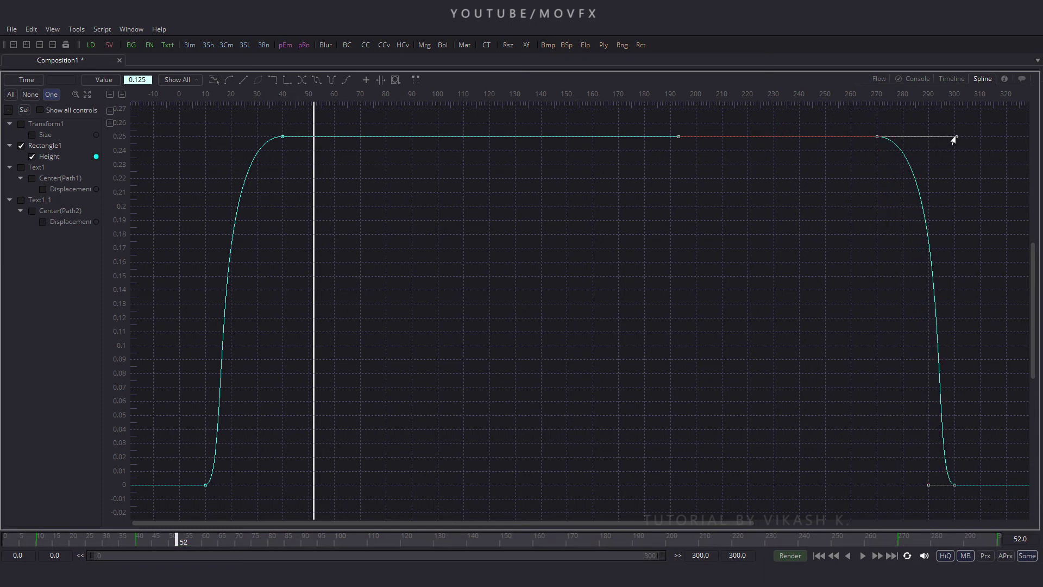
# Step: Smooth the first two keyframes of Text1's Displacement curve and extend the frame 120 handle back to frame 40
pyautogui.click(37, 167)
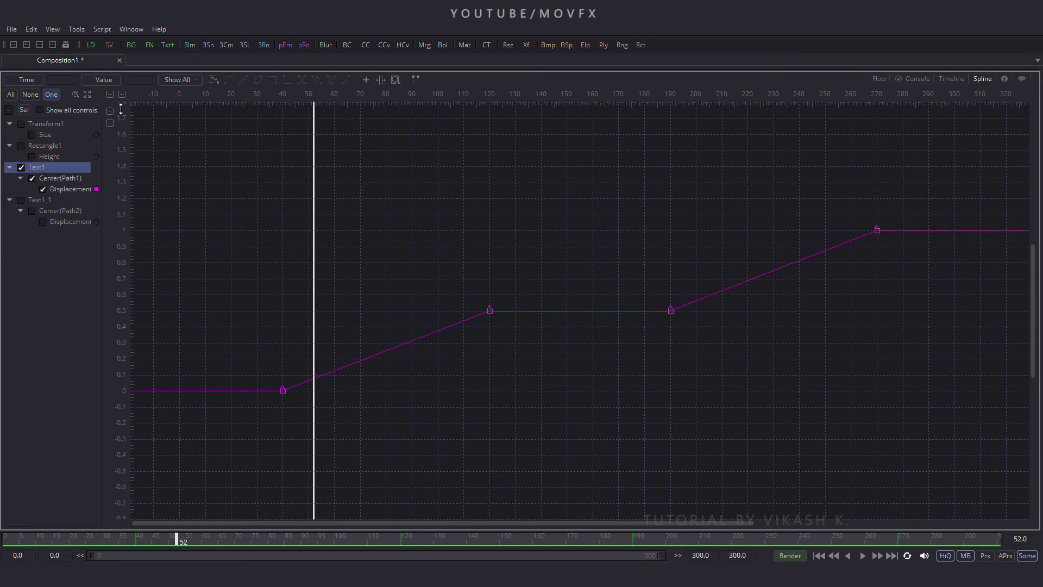
pyautogui.click(87, 94)
pyautogui.moveTo(492, 265); pyautogui.dragTo(190, 497)
pyautogui.press('s')
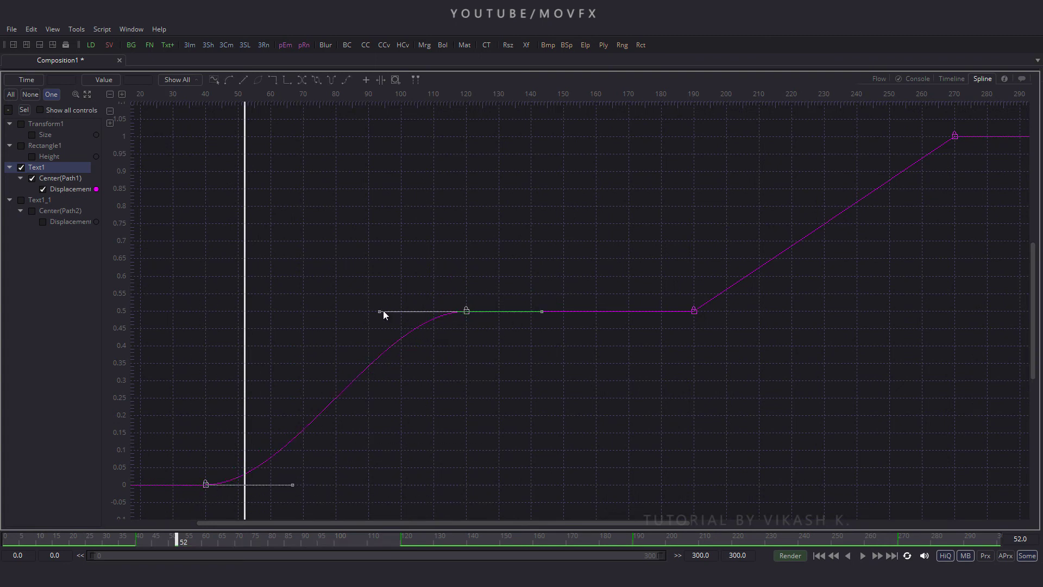
pyautogui.moveTo(379, 314); pyautogui.dragTo(206, 313)
pyautogui.click(505, 292)
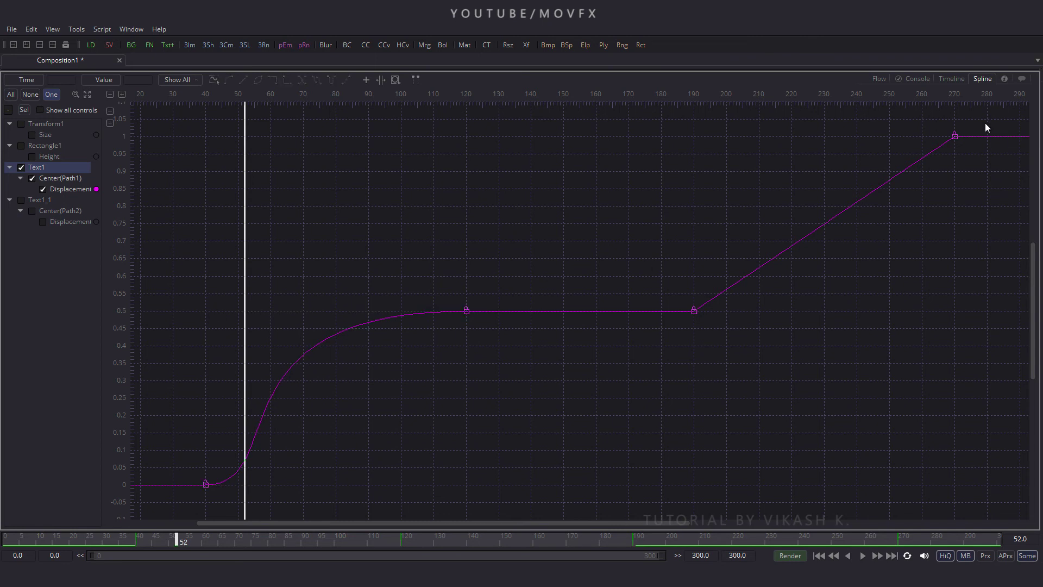
# Step: Smooth the last two keyframes of Text1's Displacement curve and extend the frame 190 handle forward to frame 270
pyautogui.moveTo(980, 124); pyautogui.dragTo(669, 325)
pyautogui.hotkey('shift', 's')
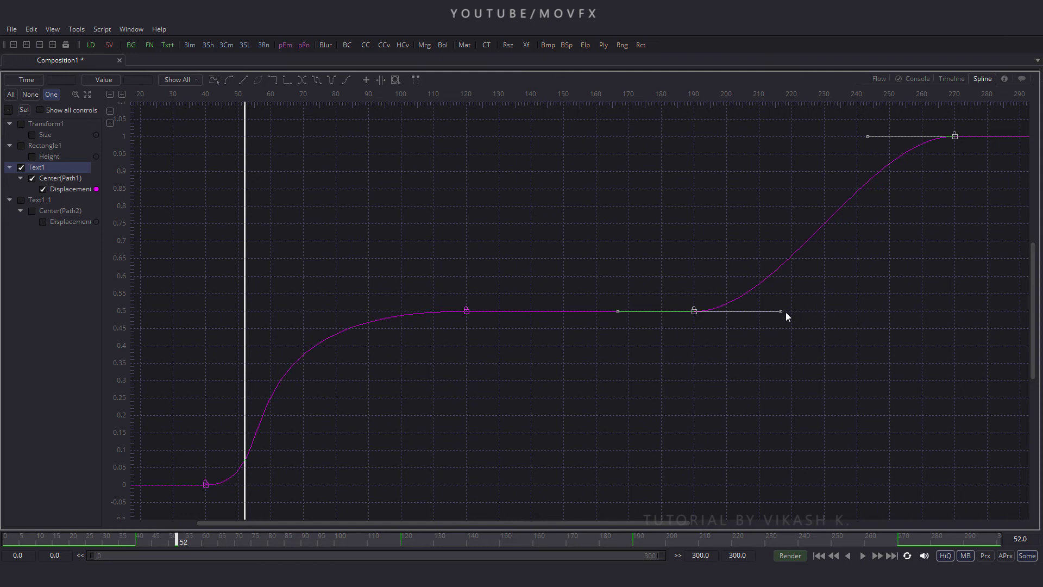
pyautogui.moveTo(786, 313); pyautogui.dragTo(952, 314)
pyautogui.click(893, 339)
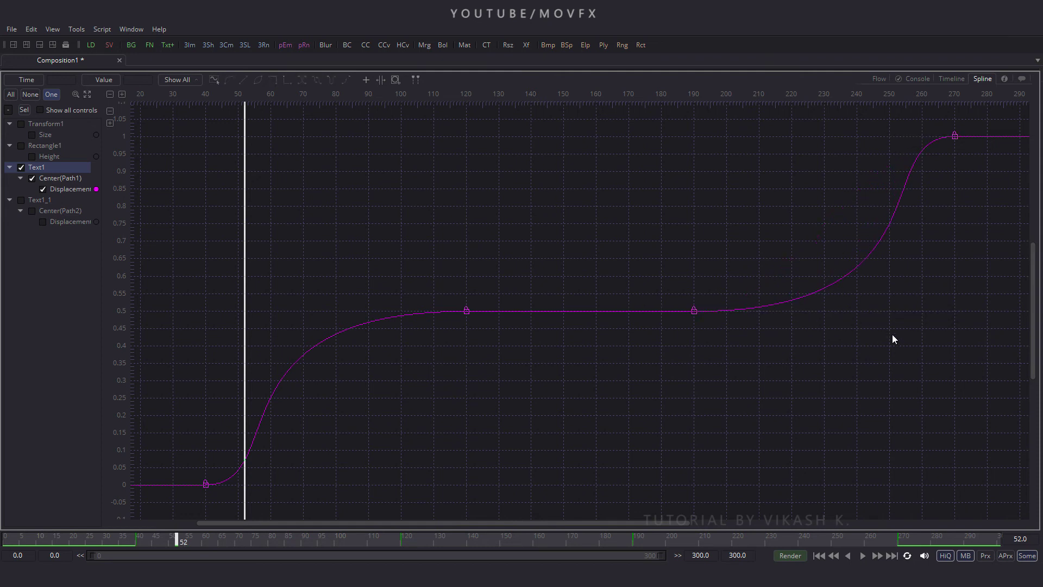
# Step: Smooth the first two keyframes of Text1_1's Displacement curve and extend the frame 120 handle back to frame 40
pyautogui.click(37, 200)
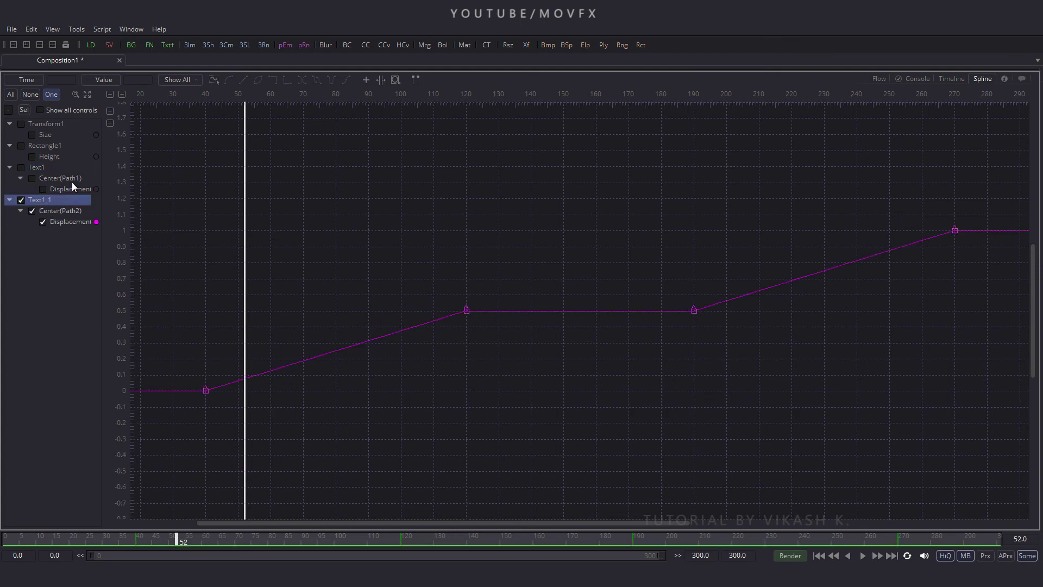
pyautogui.click(89, 96)
pyautogui.moveTo(504, 277); pyautogui.dragTo(187, 505)
pyautogui.hotkey('shift', 's')
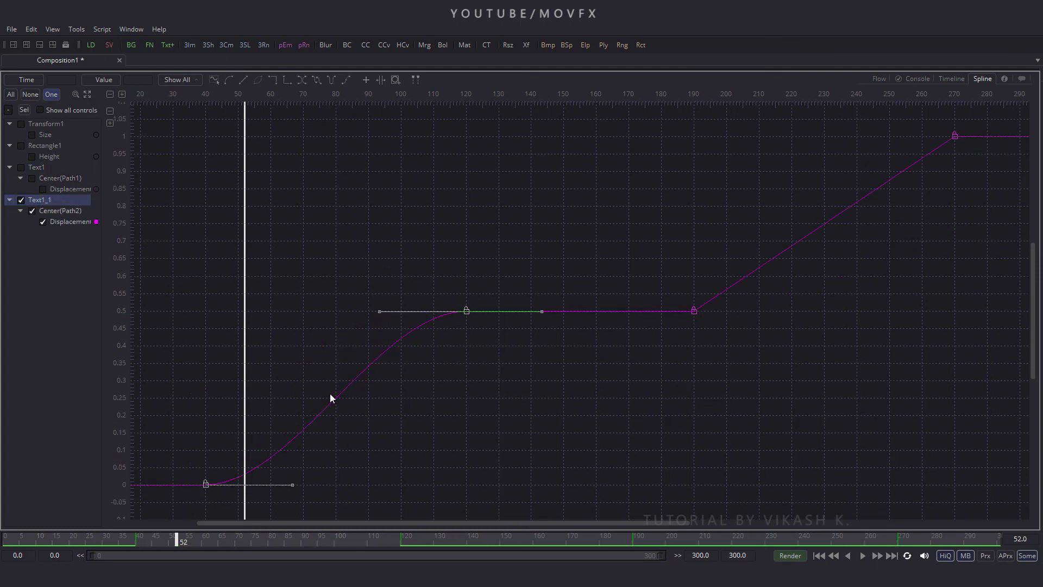
pyautogui.moveTo(379, 312); pyautogui.dragTo(202, 317)
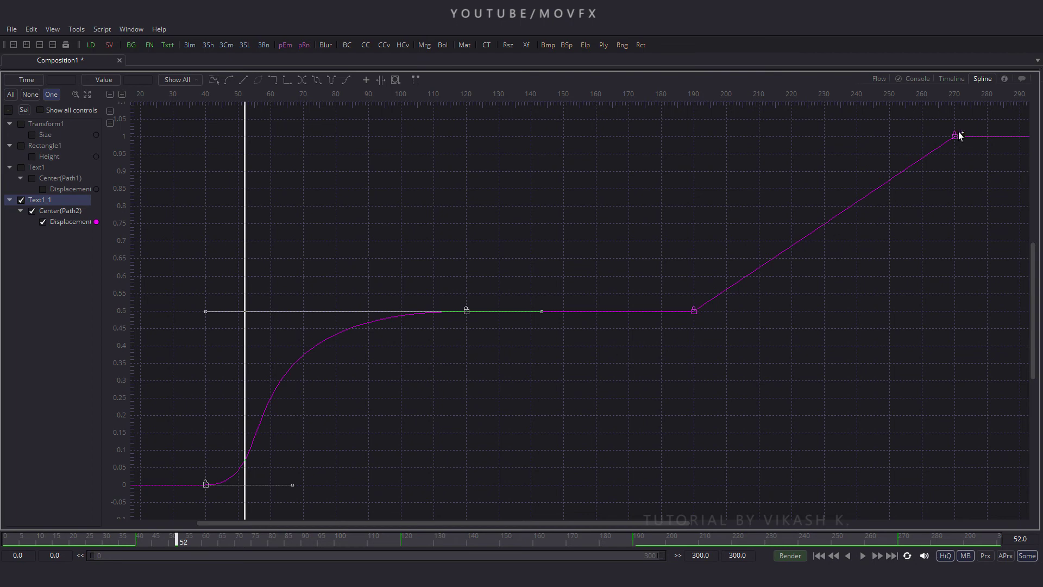
# Step: Smooth the last two keyframes of Text1_1's Displacement curve and extend the frame 190 handle forward to frame 270
pyautogui.moveTo(967, 122); pyautogui.dragTo(674, 393)
pyautogui.hotkey('shift', 's')
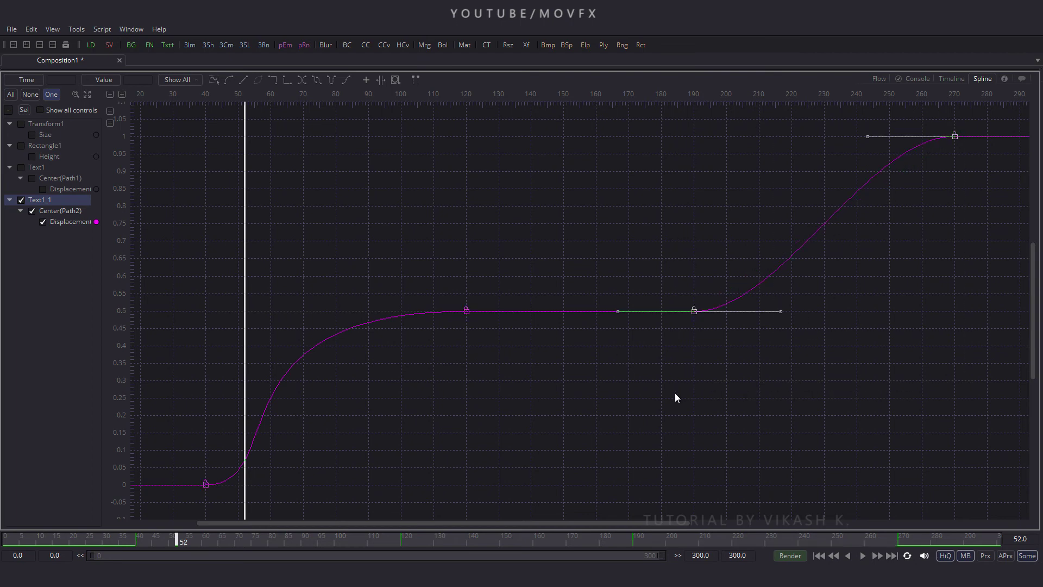
pyautogui.moveTo(779, 314); pyautogui.dragTo(954, 313)
# Step: Restore the normal layout with the node flow and play back the eased animation from the first frame
pyautogui.press('F4')
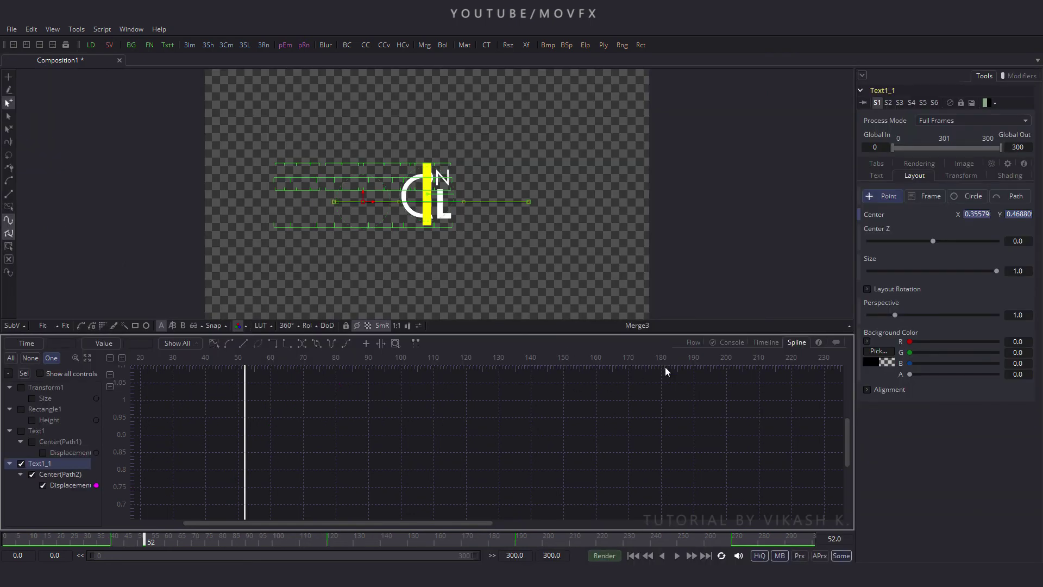
pyautogui.click(692, 344)
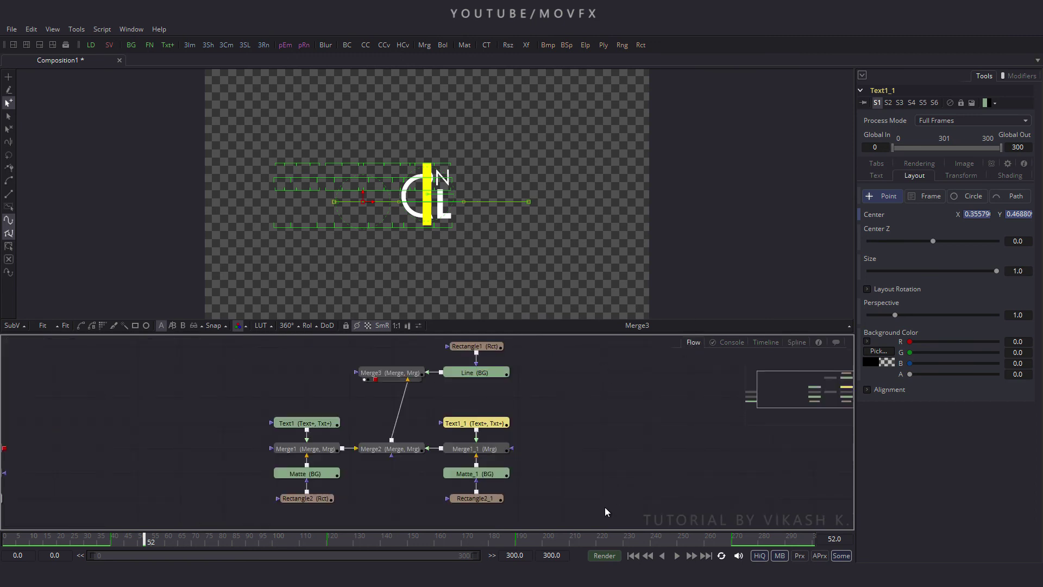
pyautogui.click(633, 555)
pyautogui.click(676, 556)
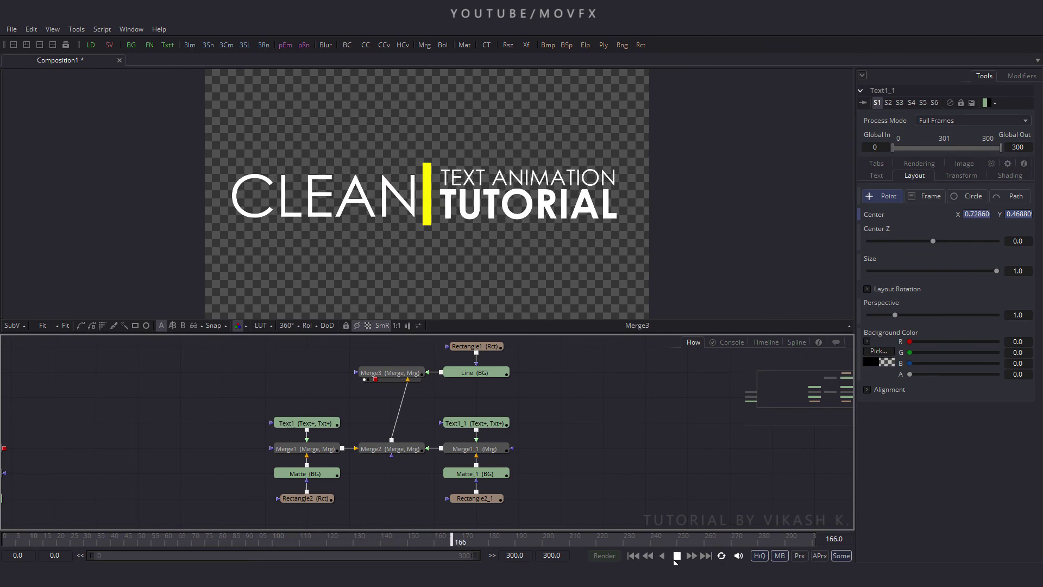
pyautogui.press('space')
# Step: Add a Transform node after Merge3 and show its output in the viewer
pyautogui.moveTo(582, 446); pyautogui.dragTo(648, 427)
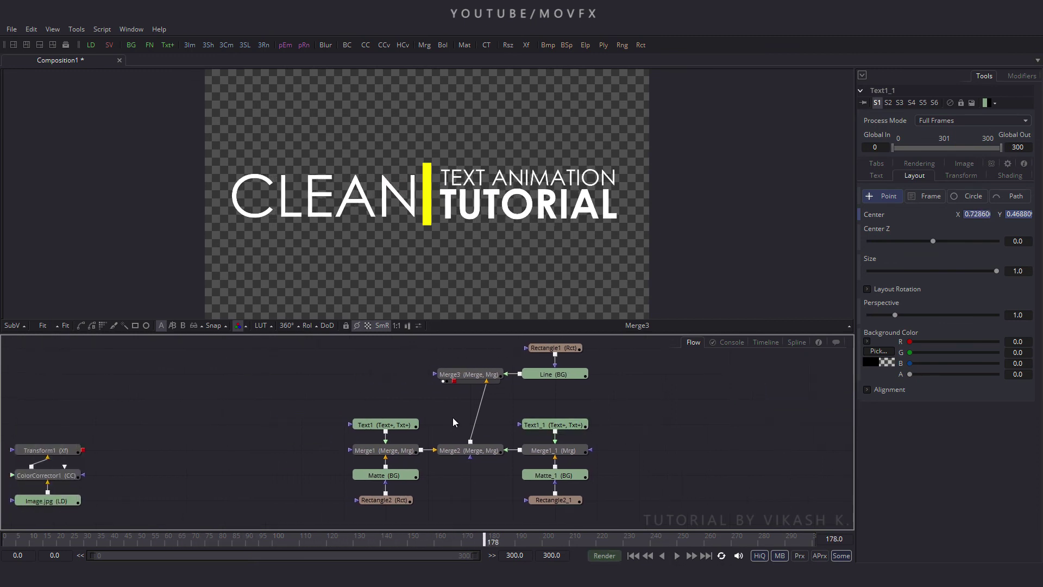
pyautogui.click(453, 374)
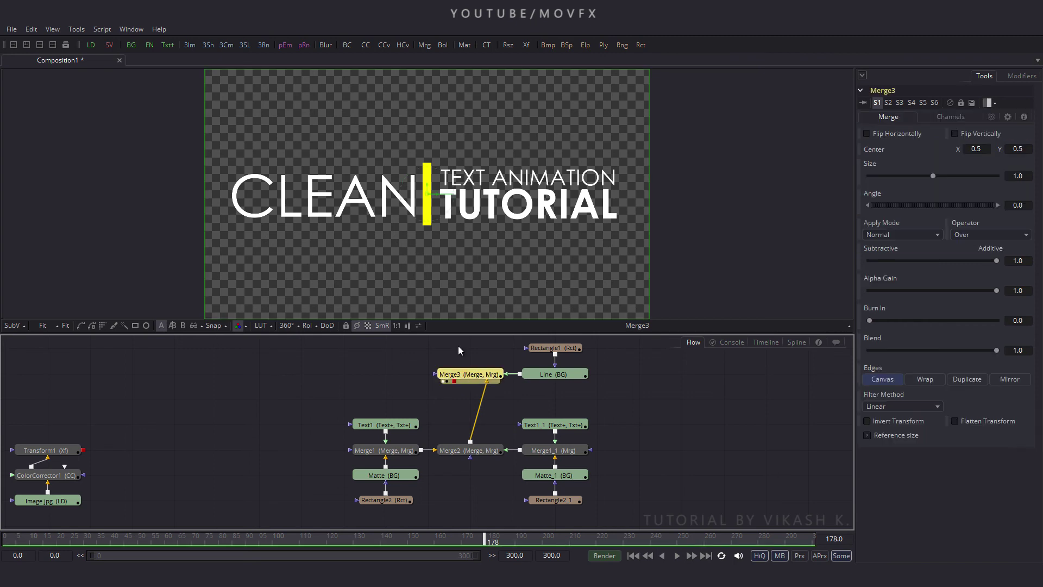
pyautogui.click(526, 45)
pyautogui.moveTo(367, 379); pyautogui.dragTo(396, 184)
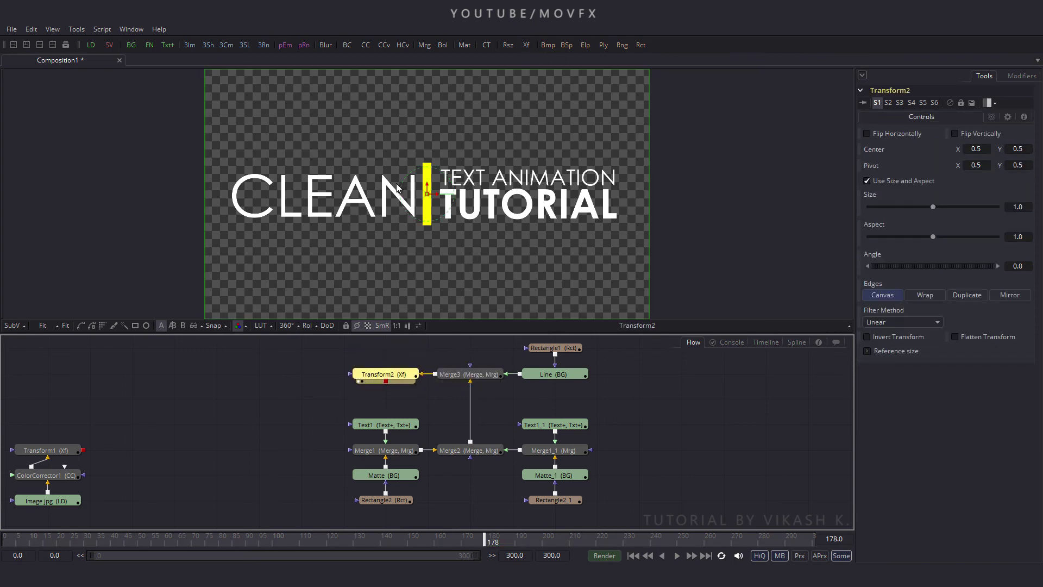
# Step: Move the Image.jpg, ColorCorrector1 and Transform1 nodes so that Transform1 lines up with the Transform2 row
pyautogui.hscroll(-2, 278, 353)
pyautogui.scroll(2, 282, 344)
pyautogui.scroll(-2, 184, 402)
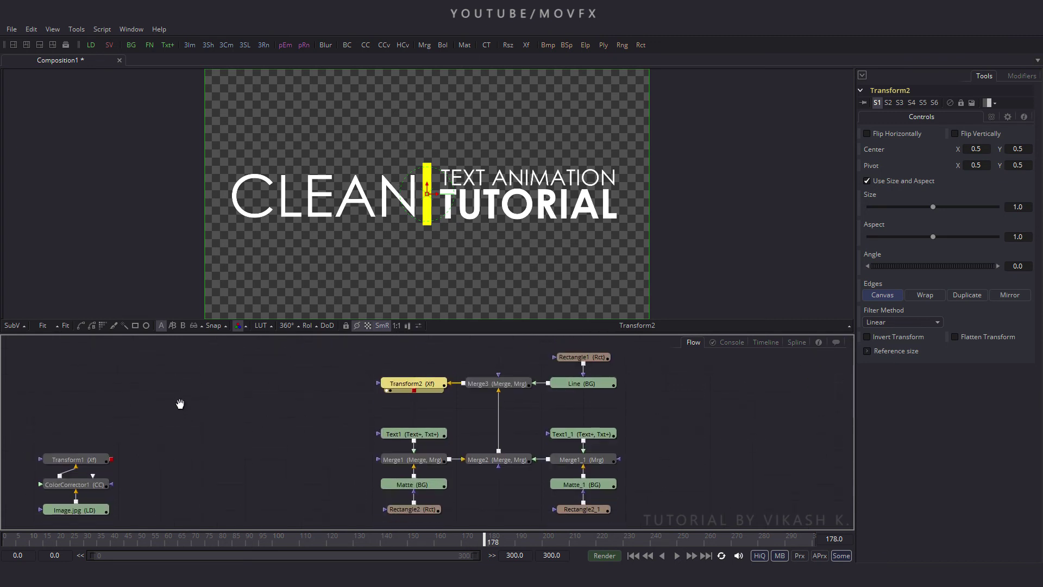
pyautogui.moveTo(172, 385); pyautogui.dragTo(216, 435)
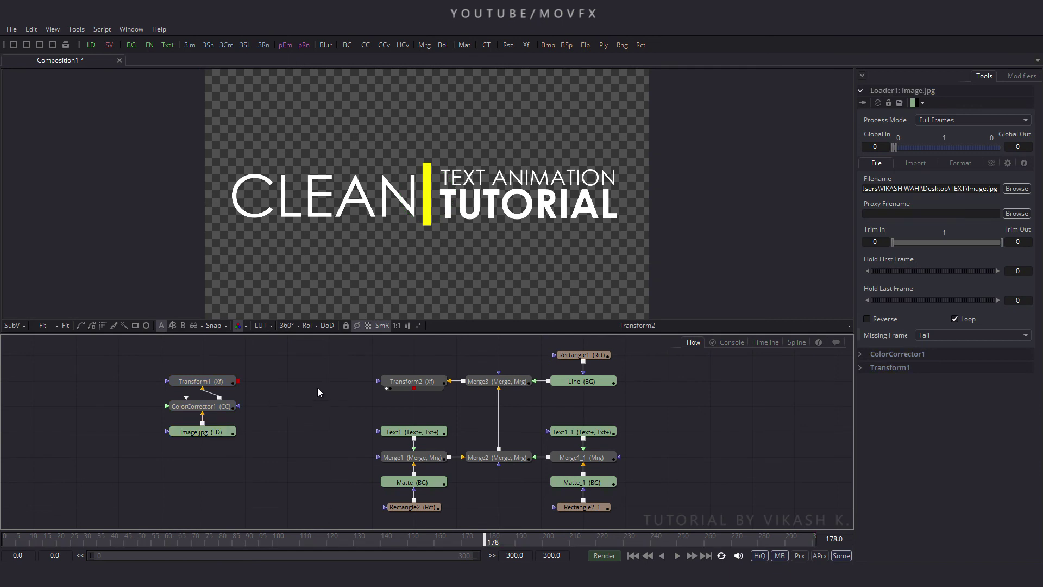
pyautogui.moveTo(317, 387); pyautogui.dragTo(279, 419)
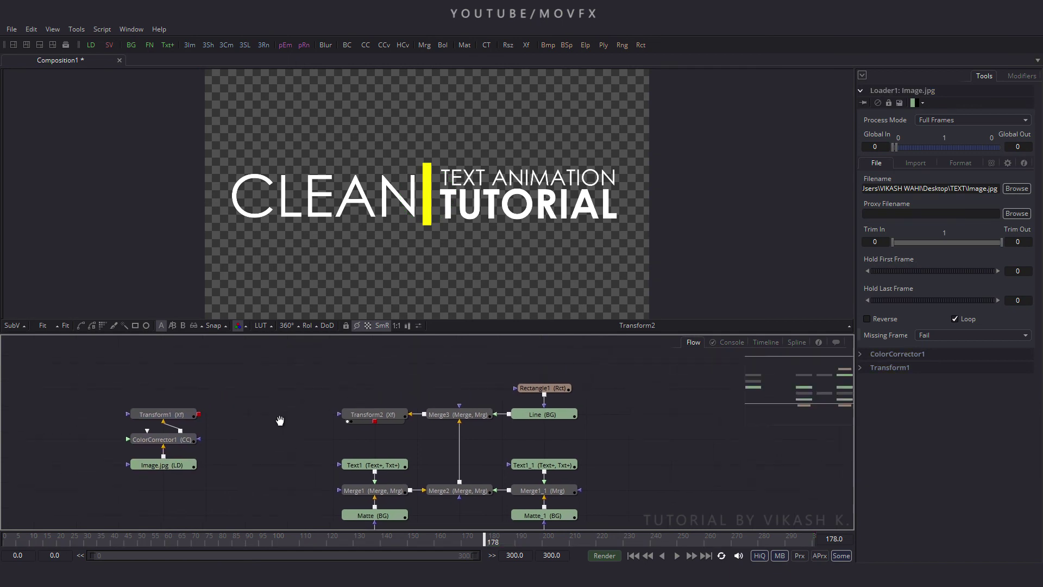
# Step: Merge Transform2 as foreground over Transform1 as background with a new Merge node, and view the composite
pyautogui.click(424, 45)
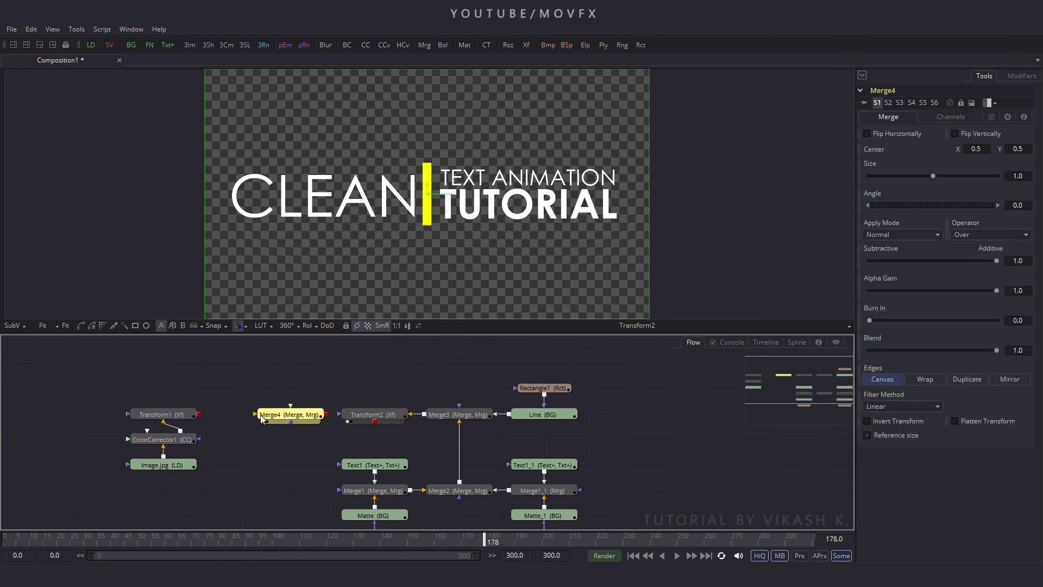
pyautogui.moveTo(256, 415); pyautogui.dragTo(199, 415)
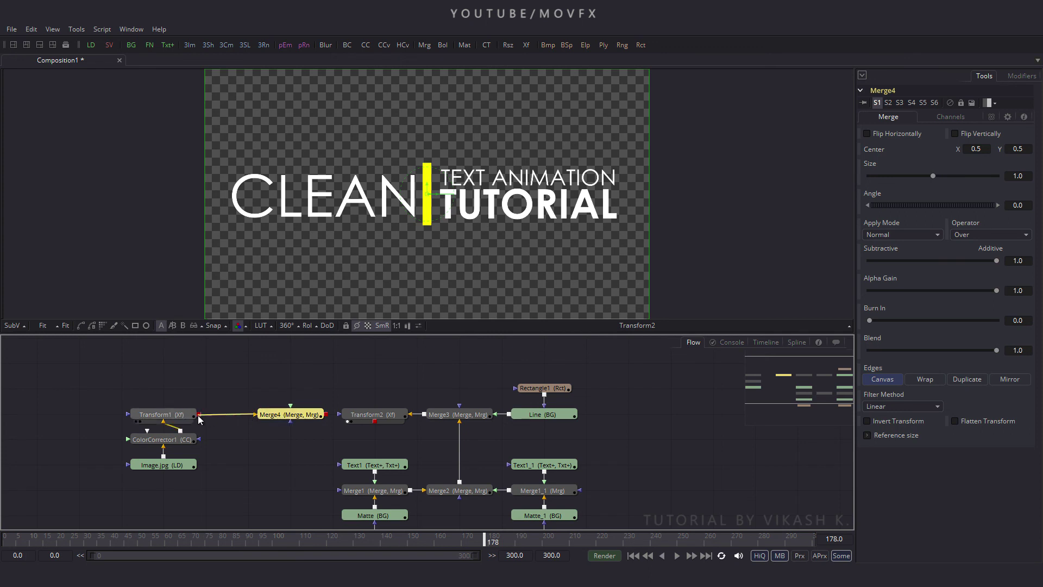
pyautogui.moveTo(292, 408); pyautogui.dragTo(317, 229)
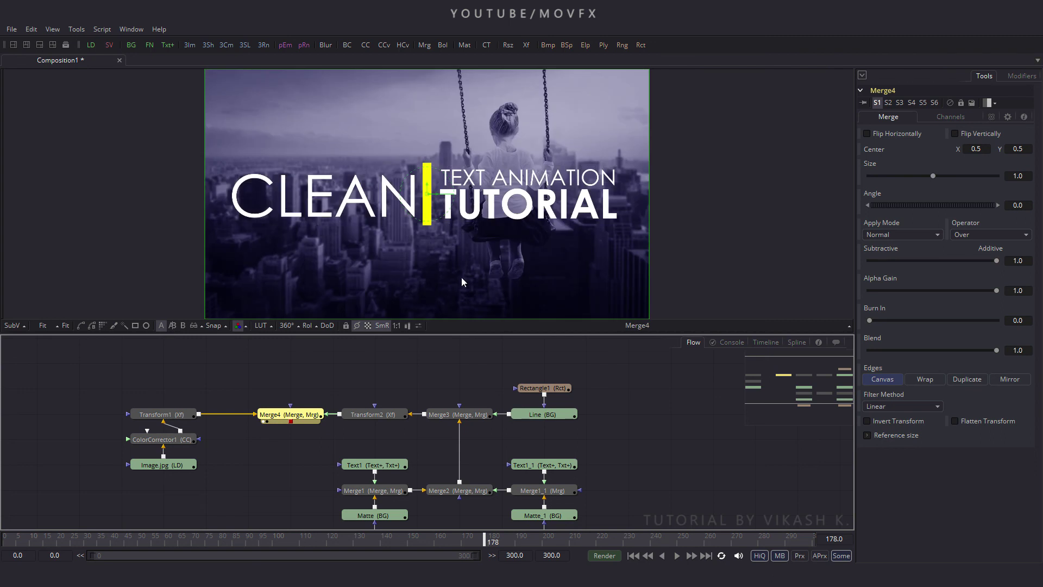
# Step: Scale the title group down by setting Transform2's Size to 0.8
pyautogui.click(370, 413)
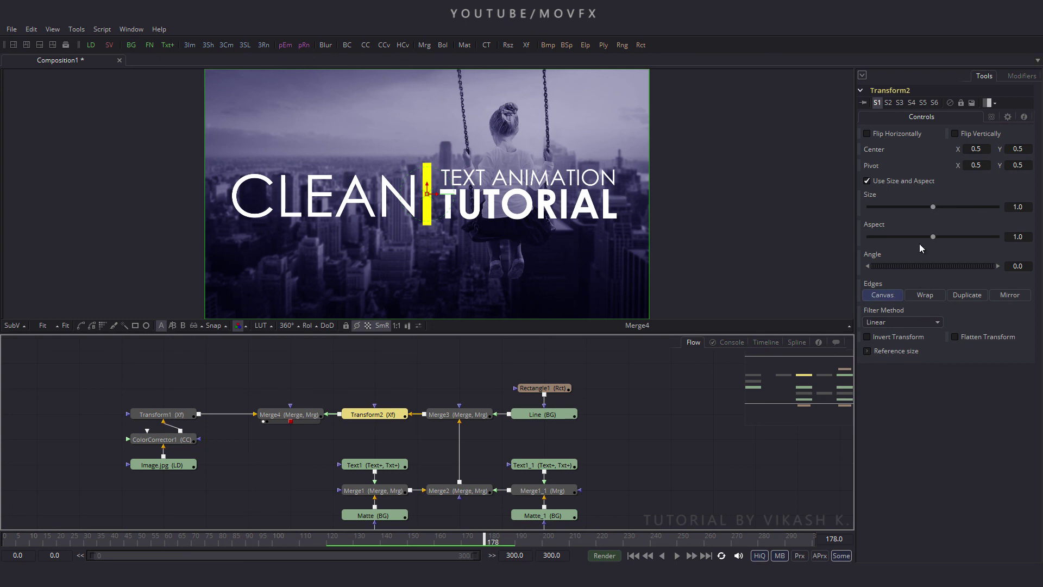
pyautogui.moveTo(931, 206); pyautogui.dragTo(926, 207)
pyautogui.write('.8')
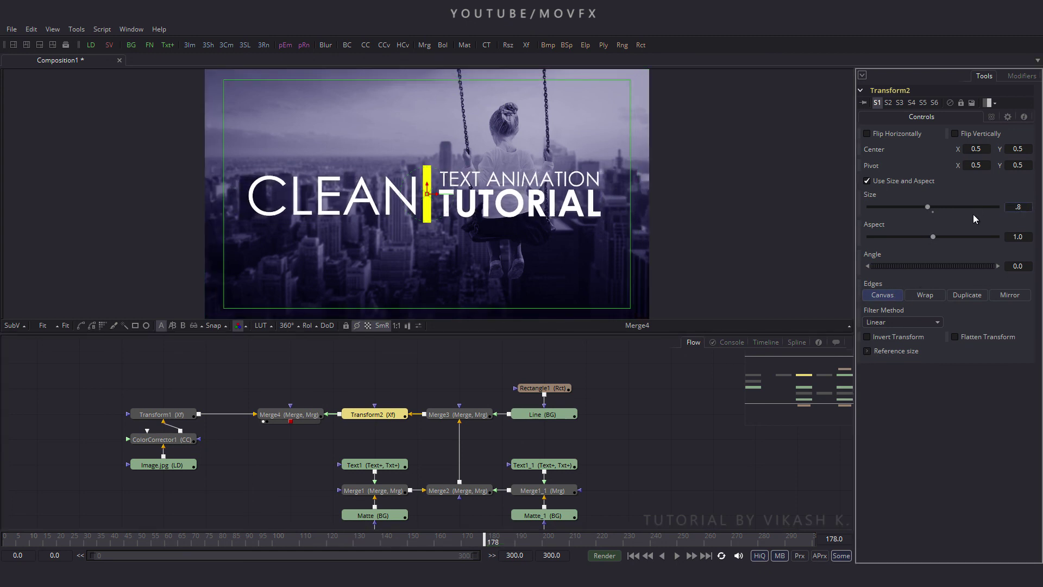
pyautogui.press('Return')
pyautogui.click(688, 387)
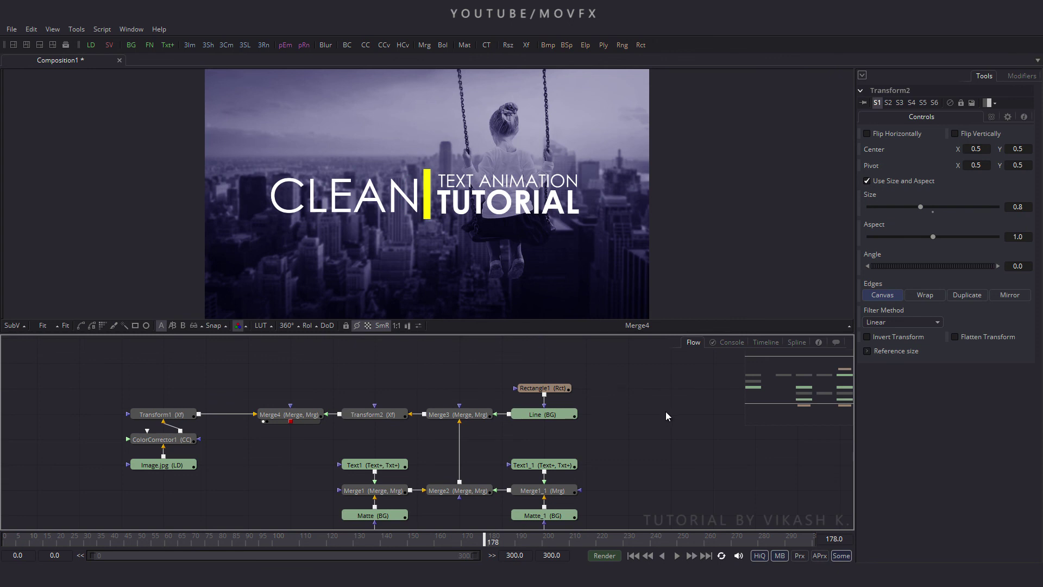
# Step: Add a black Background node above Transform1 and attach a rectangle mask to it
pyautogui.moveTo(666, 414); pyautogui.dragTo(645, 416)
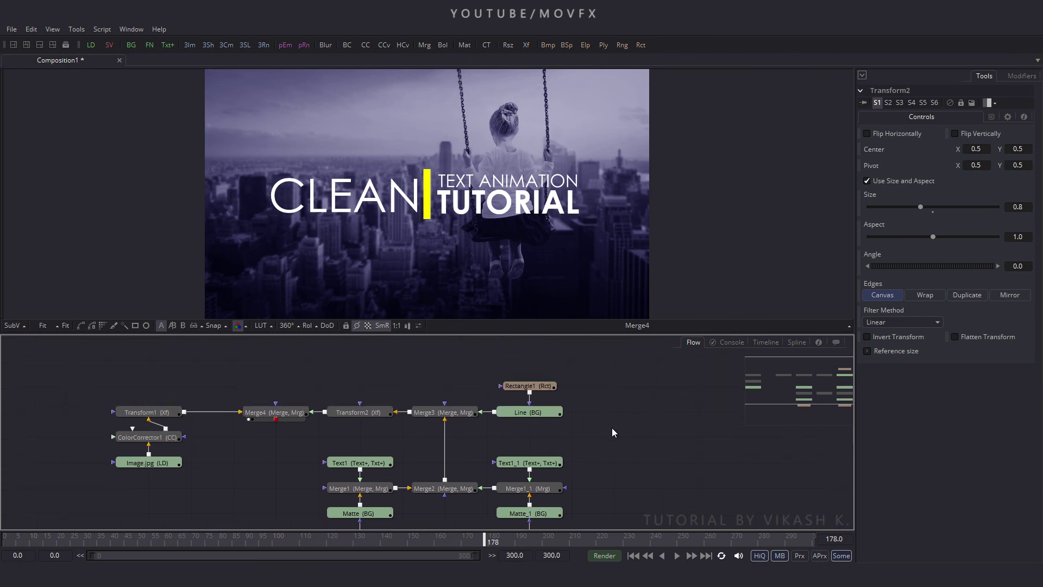
pyautogui.click(131, 45)
pyautogui.moveTo(611, 387); pyautogui.dragTo(150, 389)
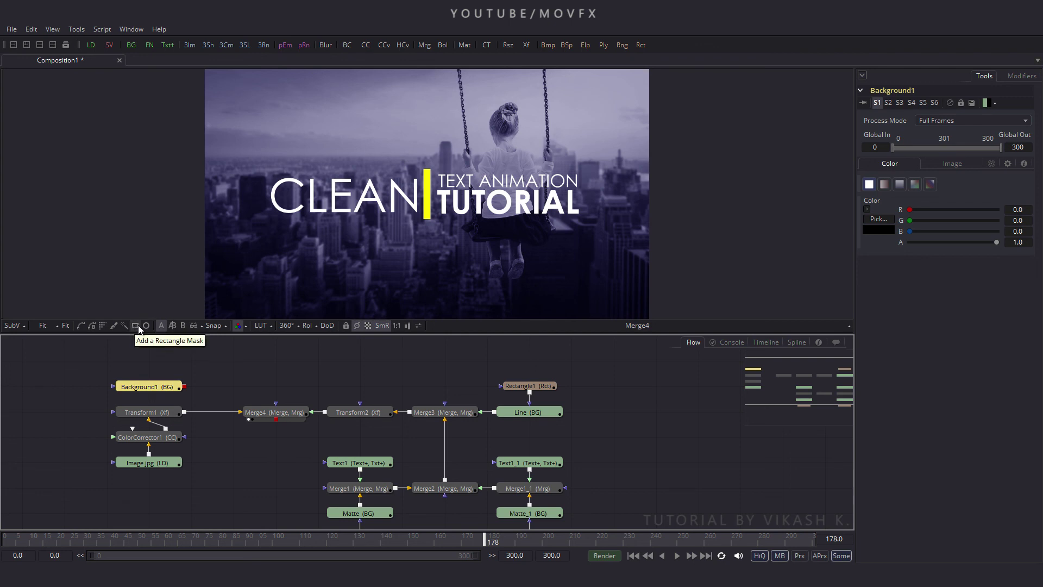
pyautogui.click(134, 325)
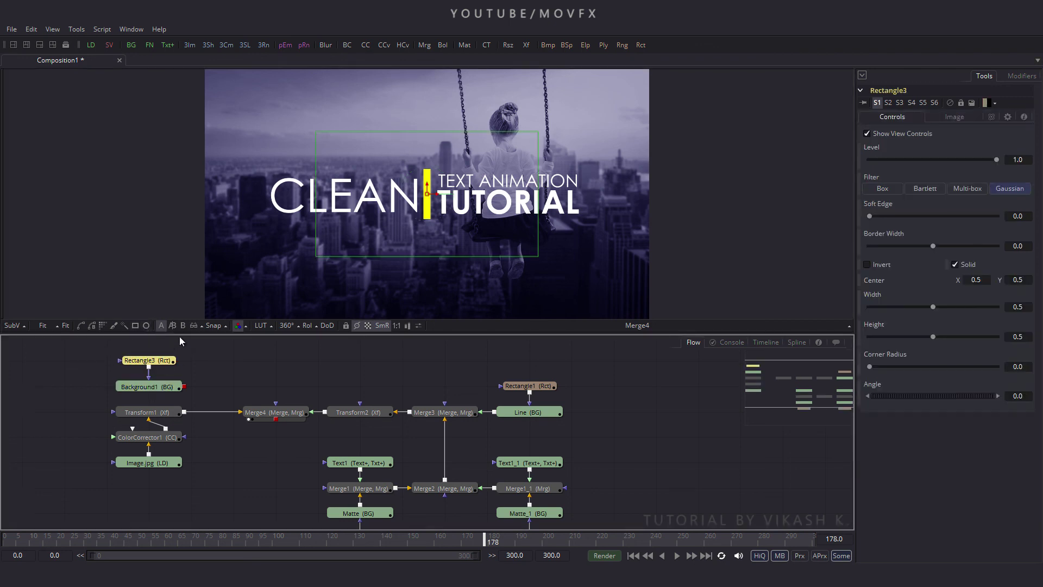
# Step: Resize the new rectangle mask to a Width of about 1.02 and a Height of about 0.75
pyautogui.moveTo(317, 212); pyautogui.dragTo(201, 210)
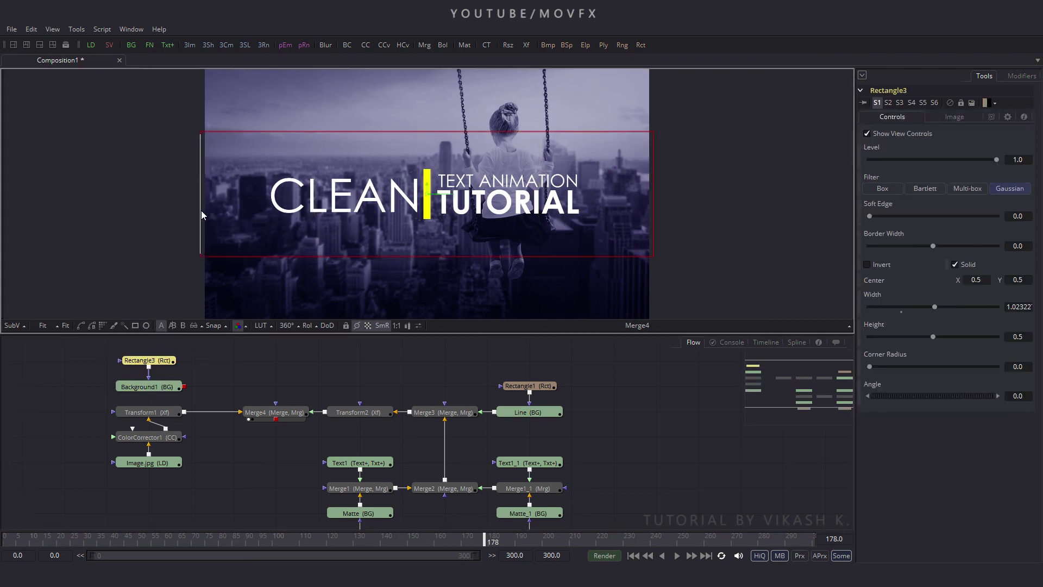
pyautogui.moveTo(261, 257); pyautogui.dragTo(268, 289)
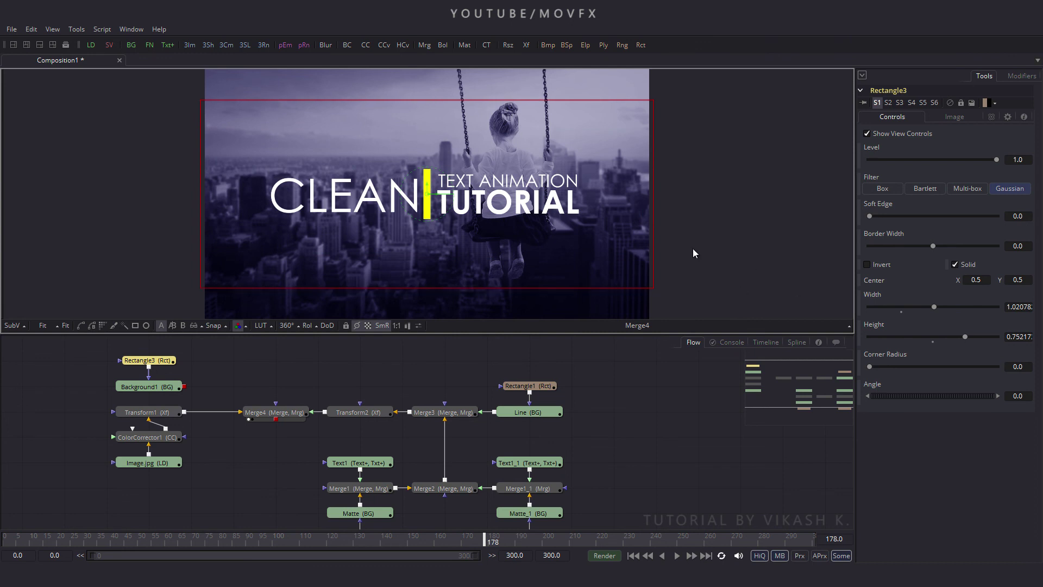
# Step: Invert the Rectangle3 mask, and merge Background1 as foreground over Merge4 with a new Merge node shown in the viewer
pyautogui.click(881, 266)
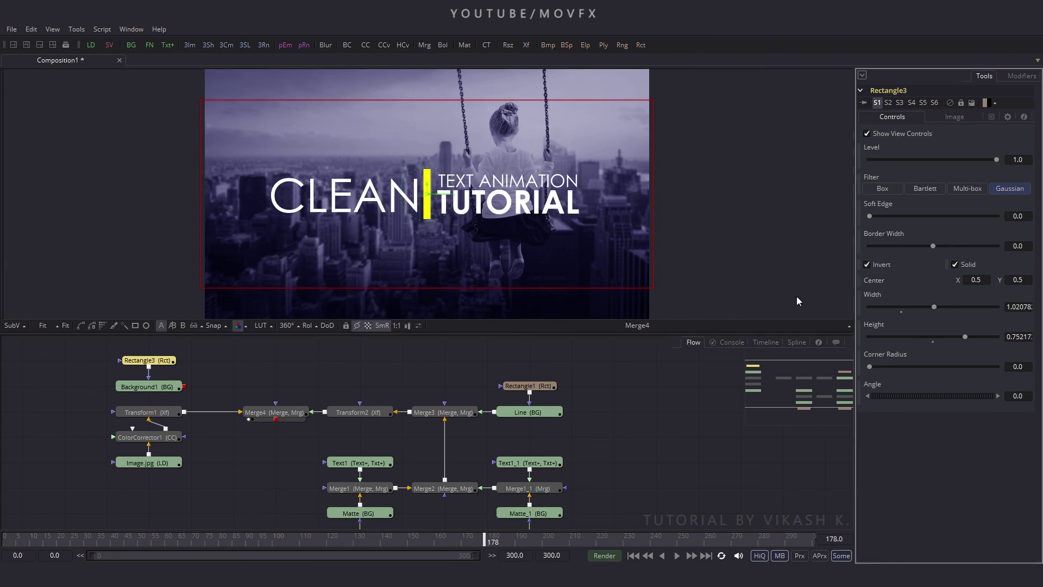
pyautogui.click(217, 380)
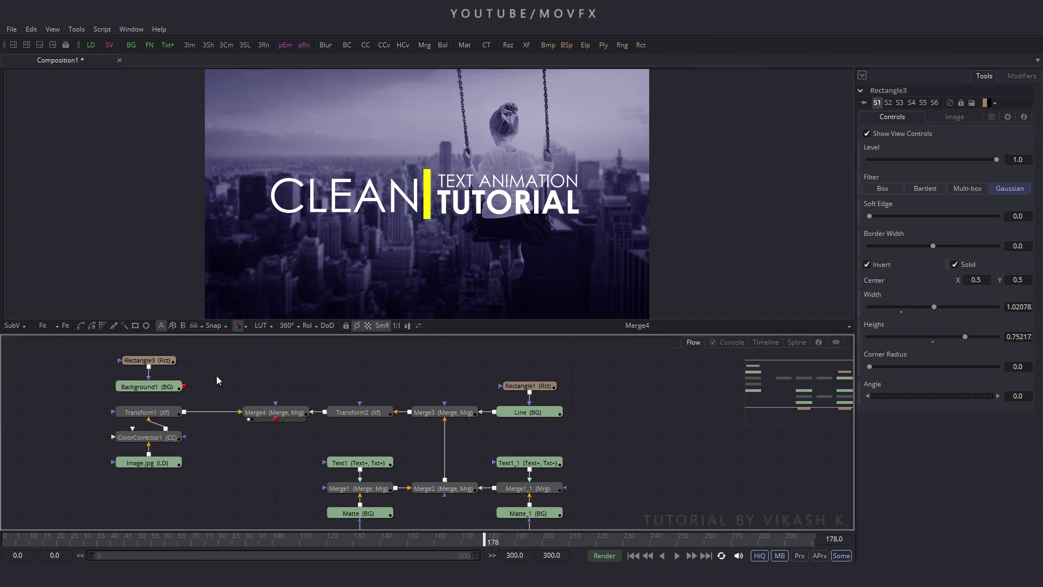
pyautogui.click(425, 45)
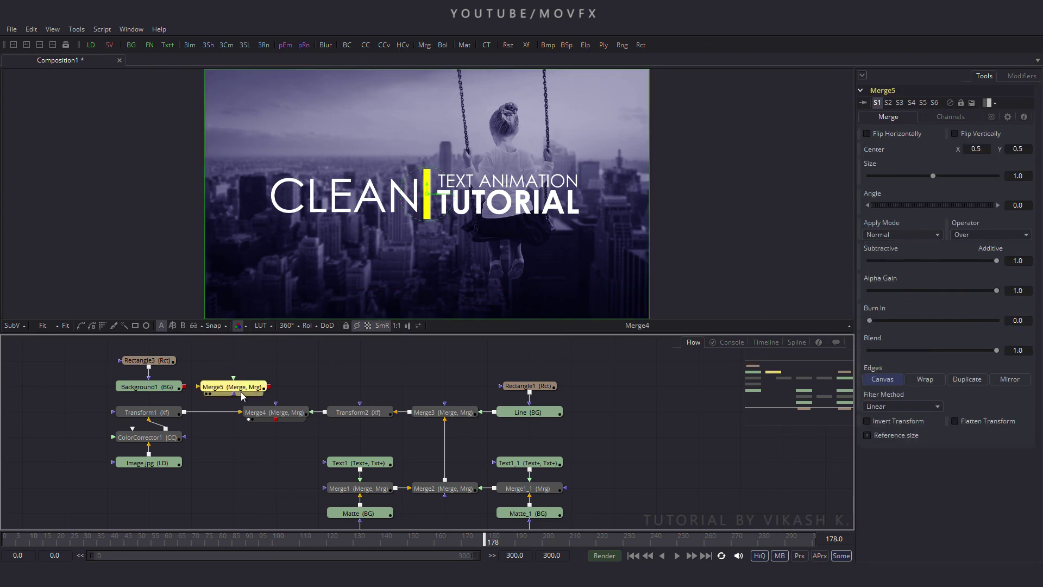
pyautogui.moveTo(241, 392); pyautogui.dragTo(148, 390)
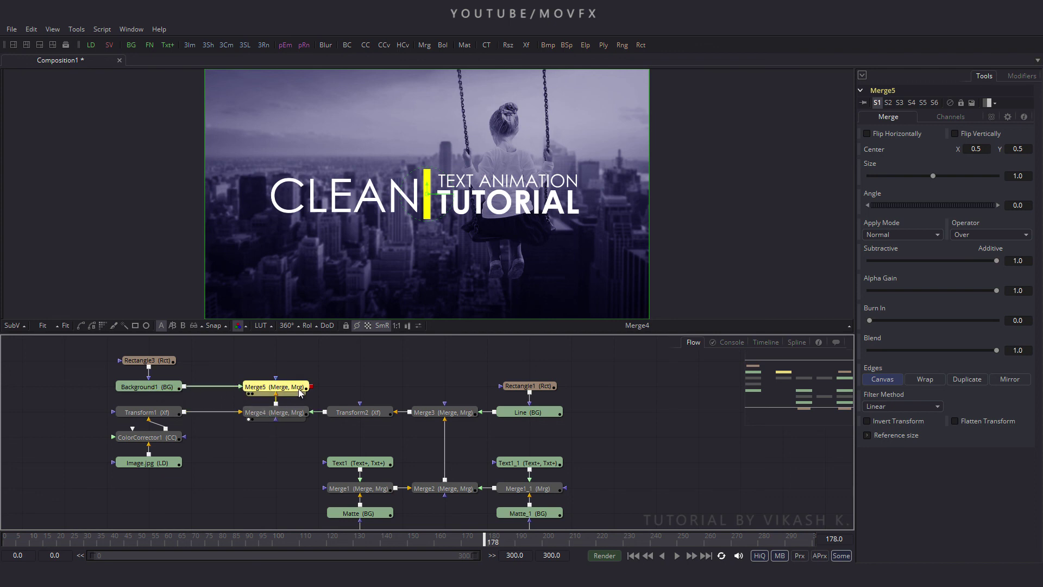
pyautogui.moveTo(270, 389); pyautogui.dragTo(308, 178)
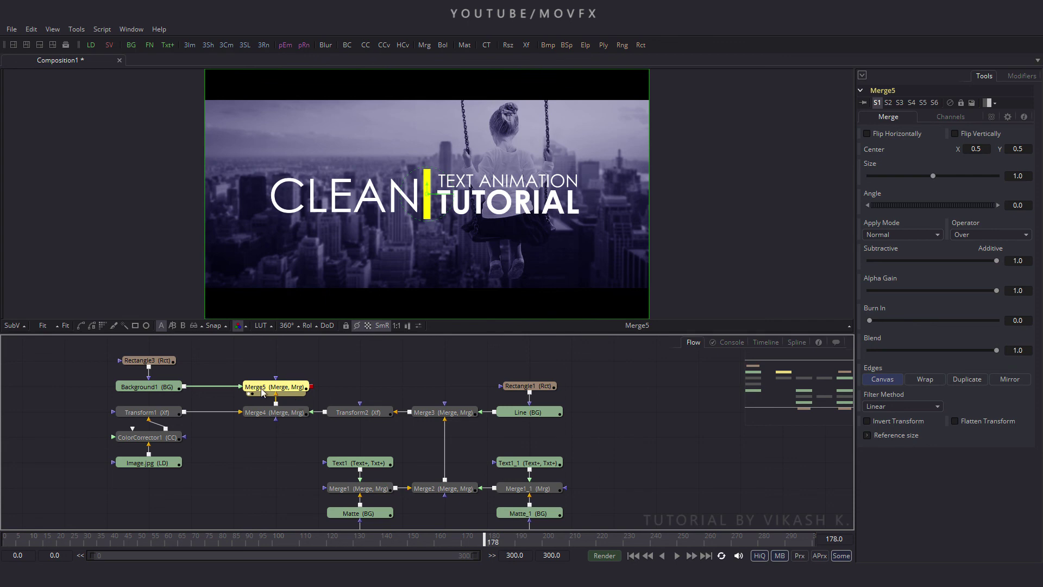
# Step: Rename the new final Merge node as Main
pyautogui.press('F2')
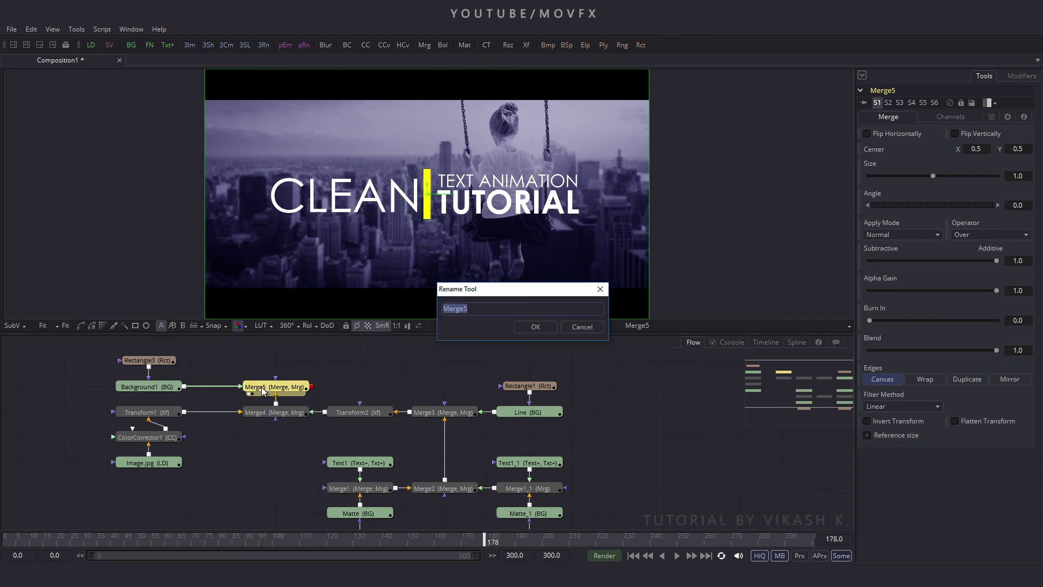
pyautogui.press('BackSpace')
pyautogui.click(538, 325)
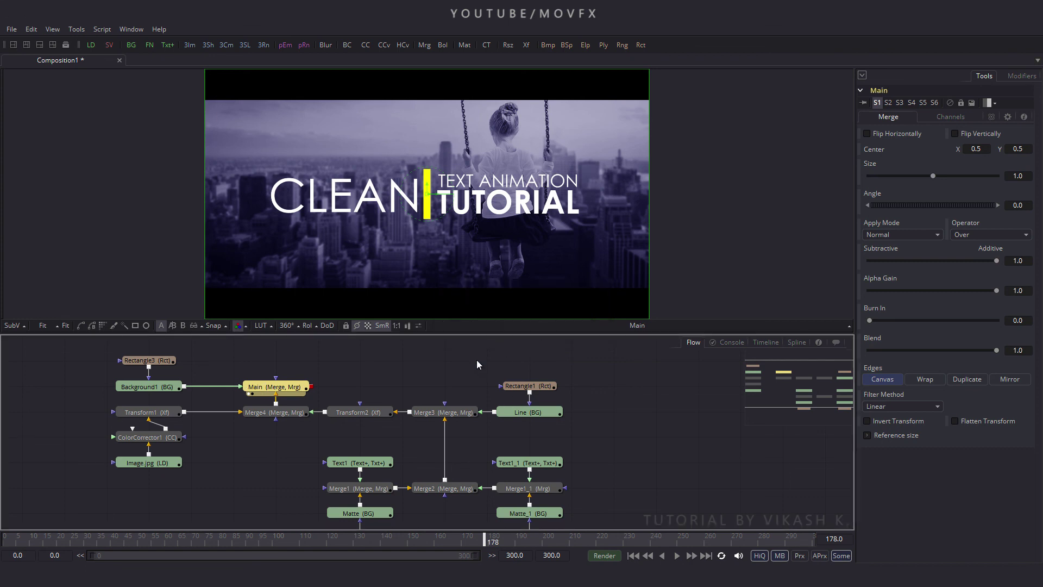
# Step: Enlarge the viewer over the node flow area and play back the finished text animation
pyautogui.scroll(-1, 441, 349)
pyautogui.moveTo(443, 335); pyautogui.dragTo(429, 515)
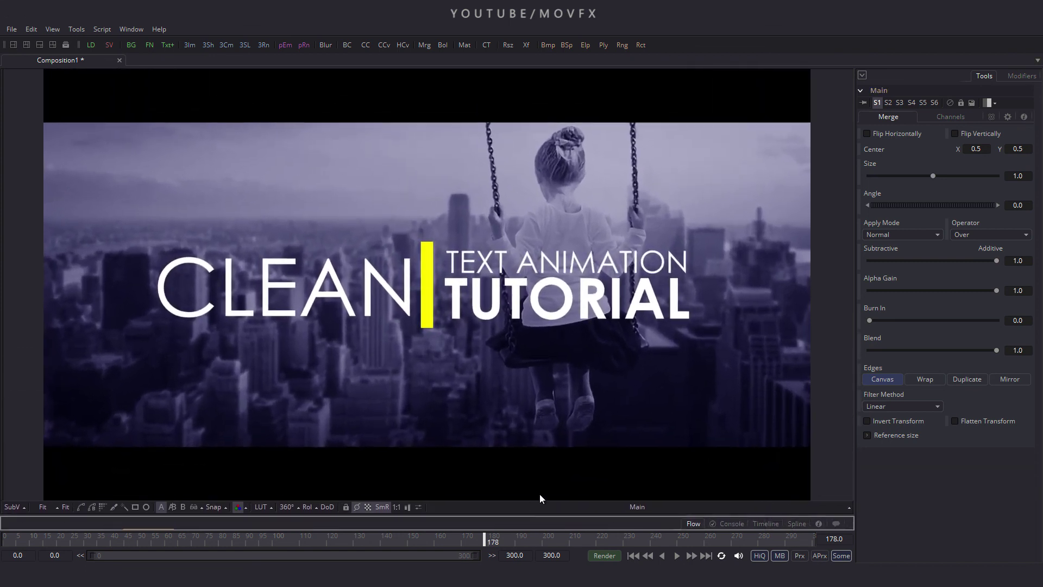
pyautogui.click(676, 555)
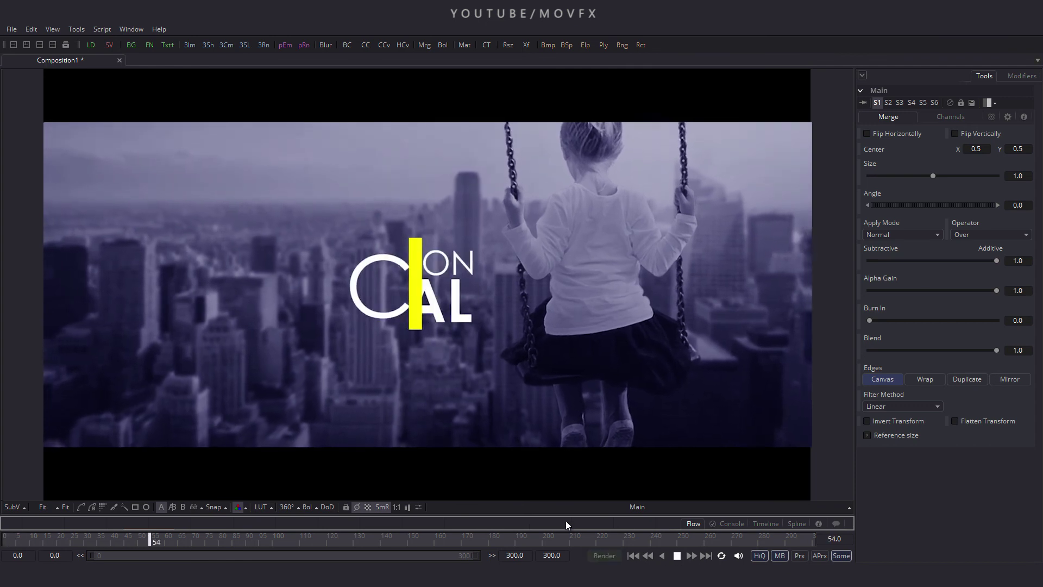